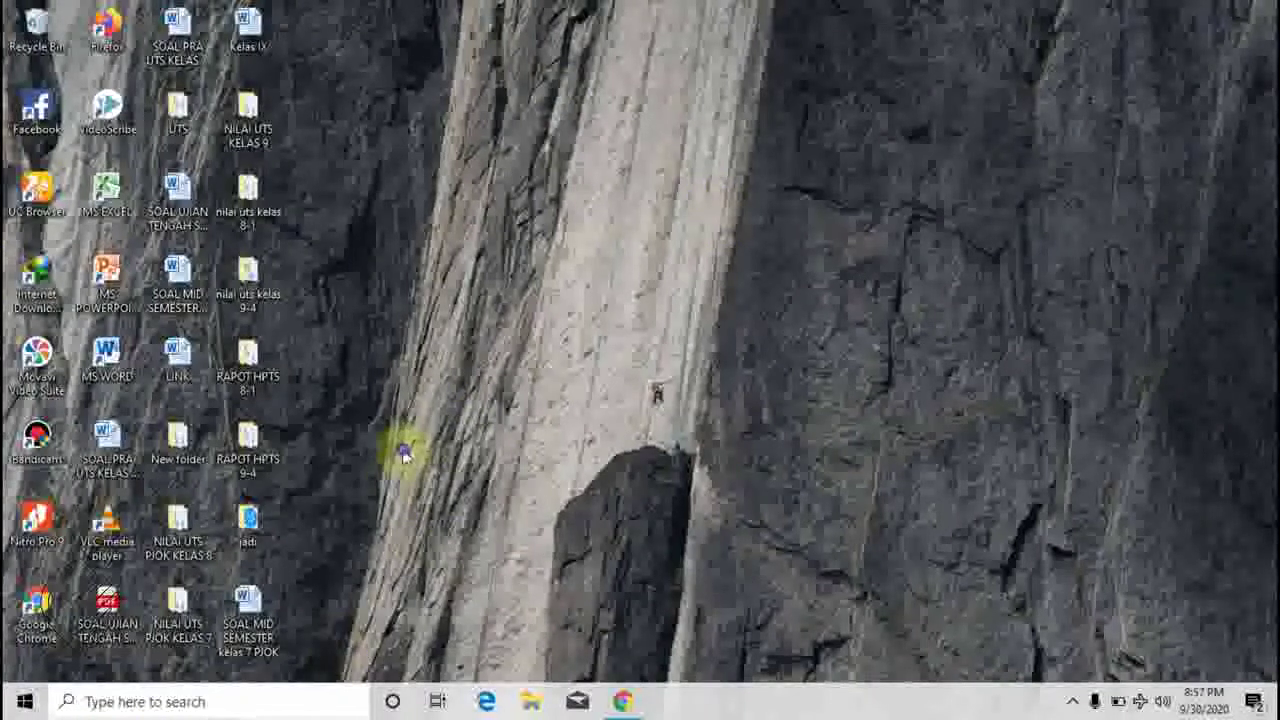
pyautogui.rightClick(402, 455)
pyautogui.click(468, 250)
pyautogui.rightClick(472, 256)
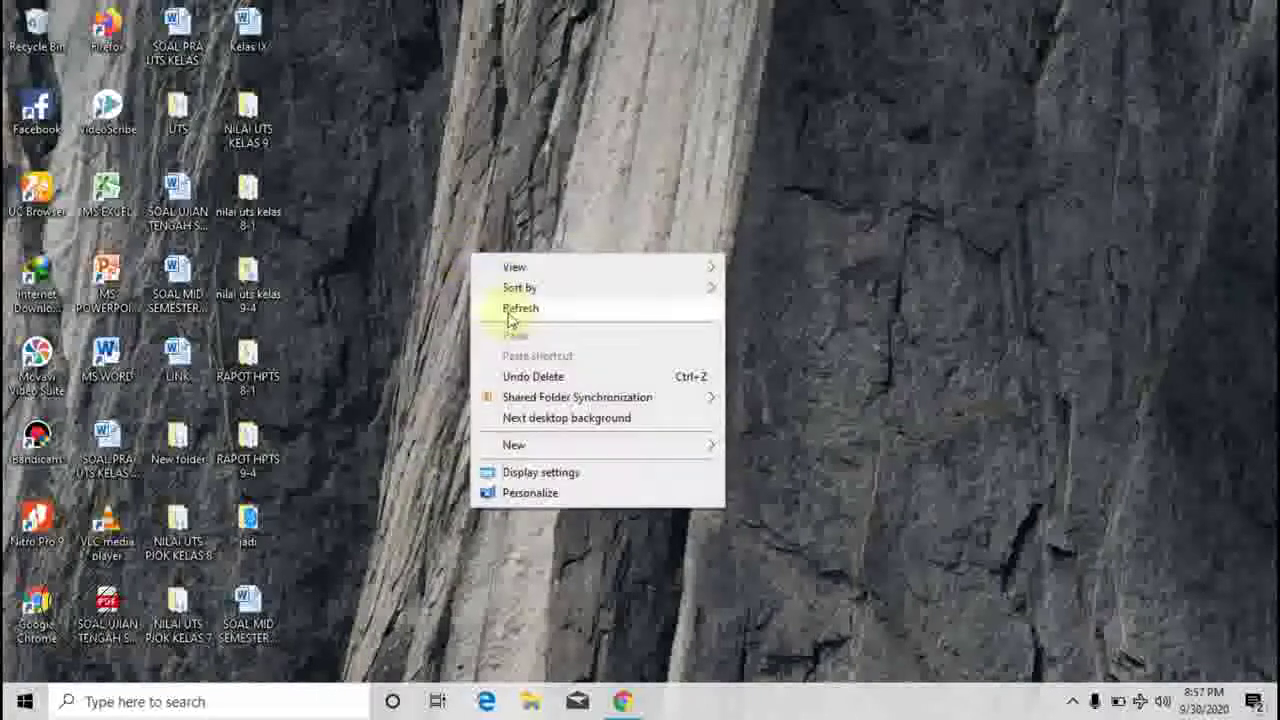
pyautogui.click(515, 310)
pyautogui.rightClick(500, 272)
pyautogui.click(530, 322)
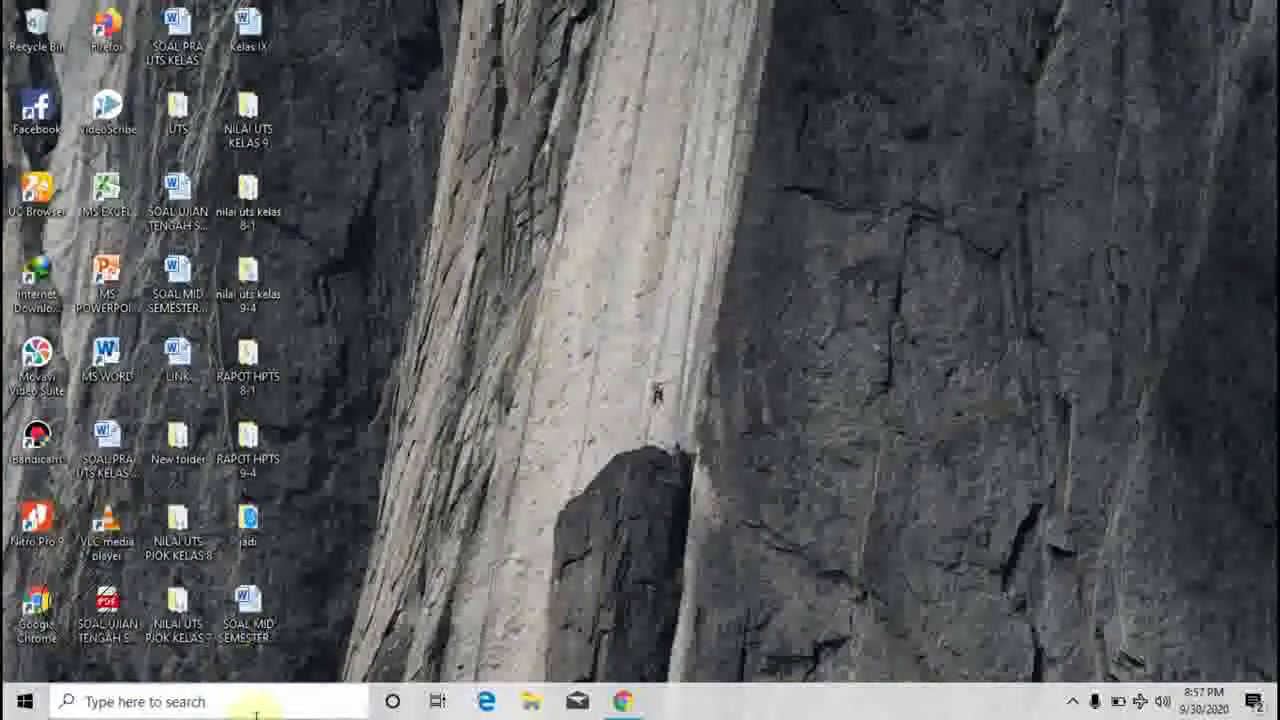
# Open the Word document SOAL MID SEMESTER kelas 7 PJOK from the desktop and look through its questions and answer options
pyautogui.doubleClick(255, 615)
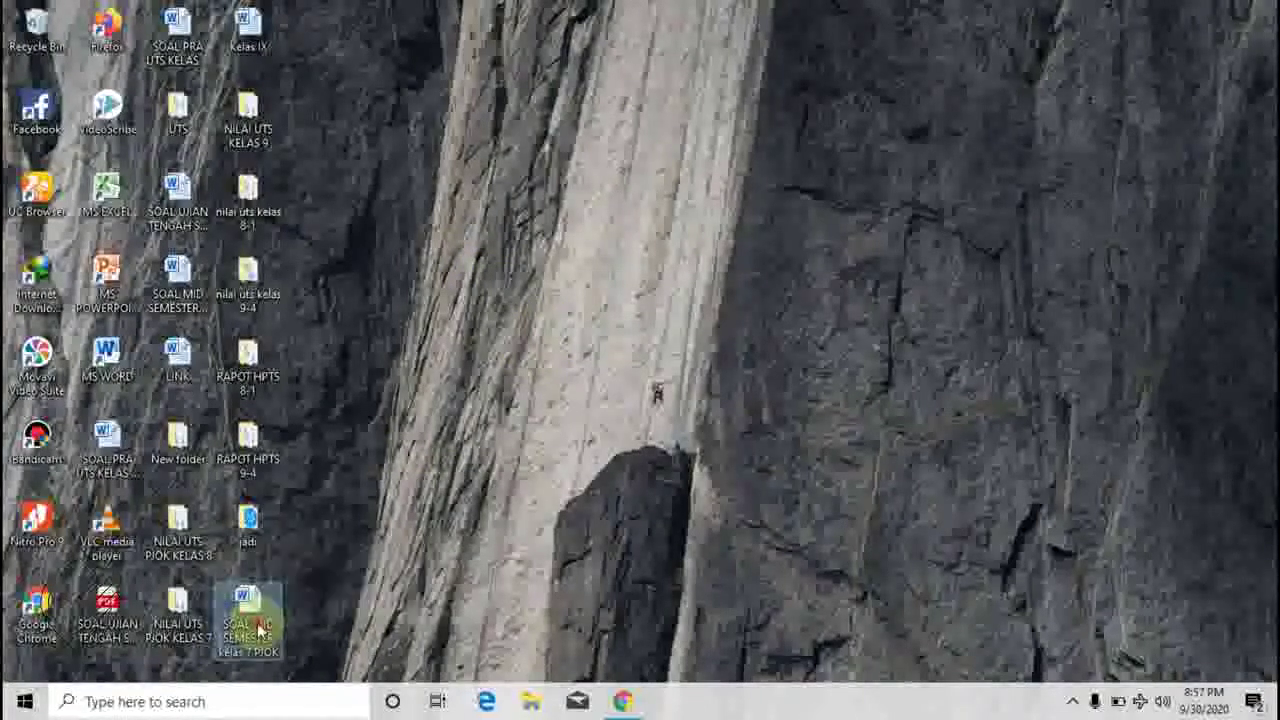
pyautogui.scroll(-8, 686, 328)
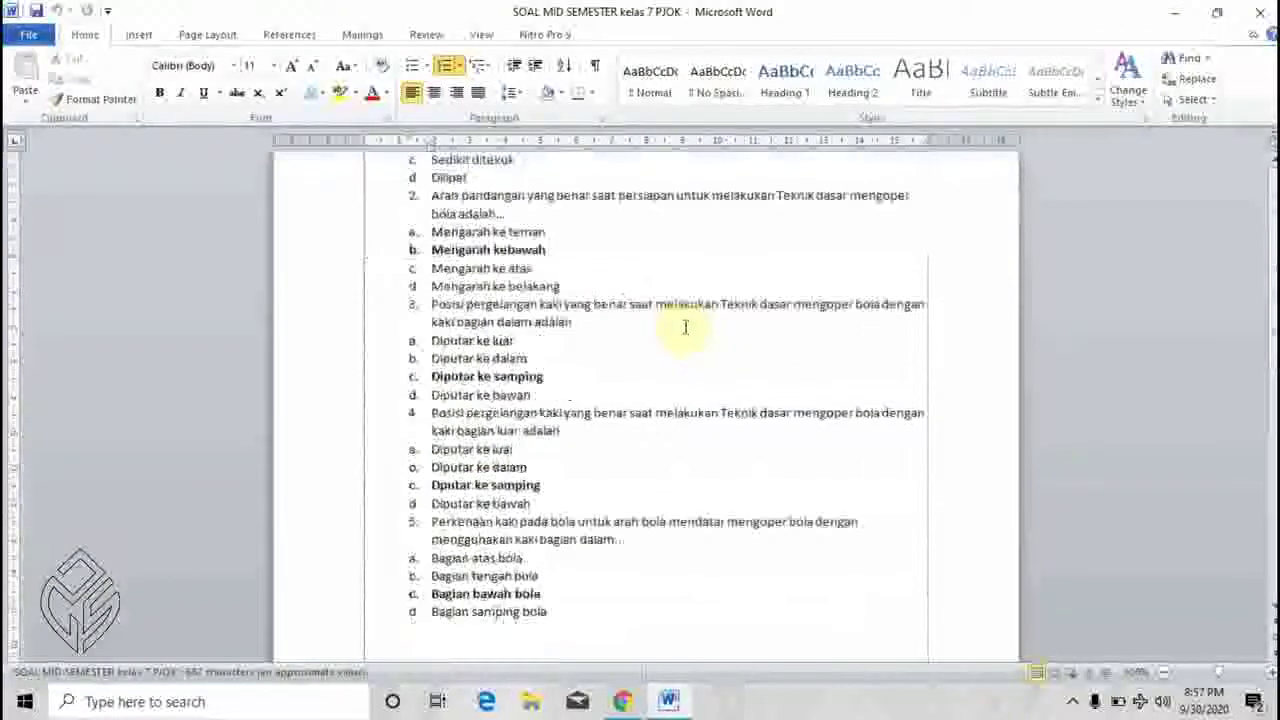
pyautogui.scroll(-3, 687, 325)
pyautogui.scroll(10, 687, 324)
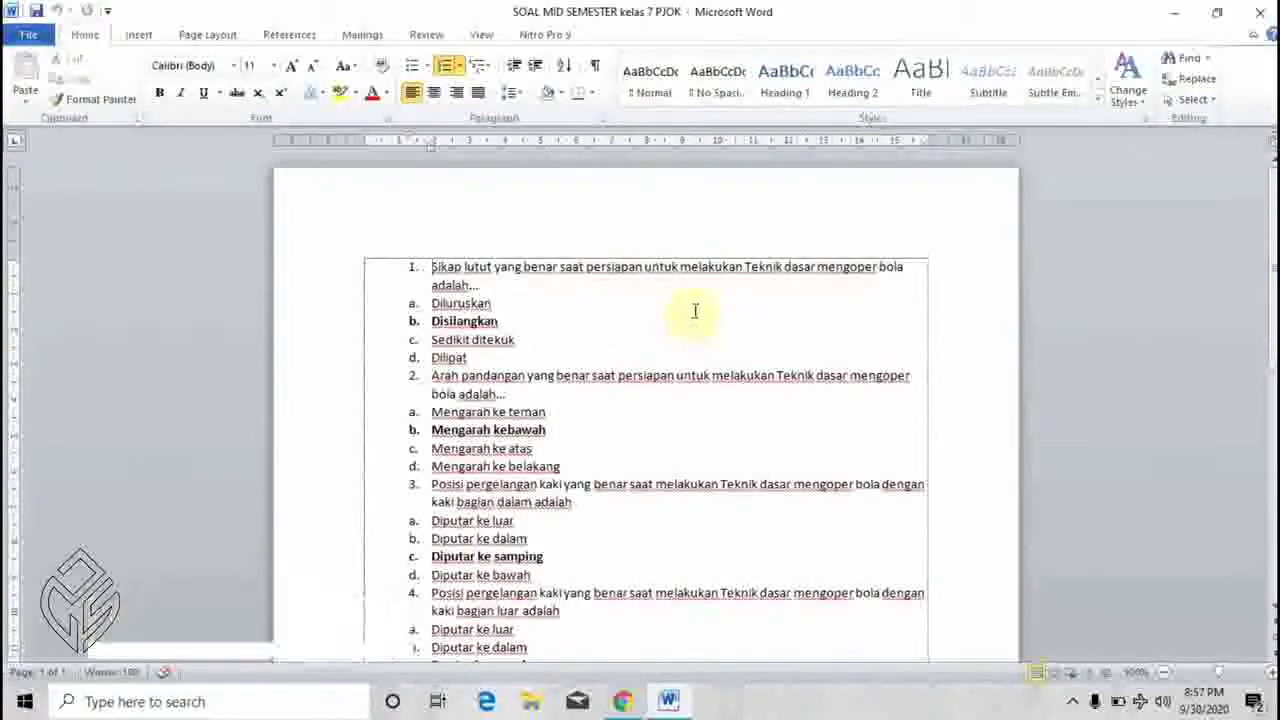
pyautogui.scroll(-4, 700, 309)
pyautogui.scroll(-3, 700, 309)
pyautogui.scroll(3, 703, 312)
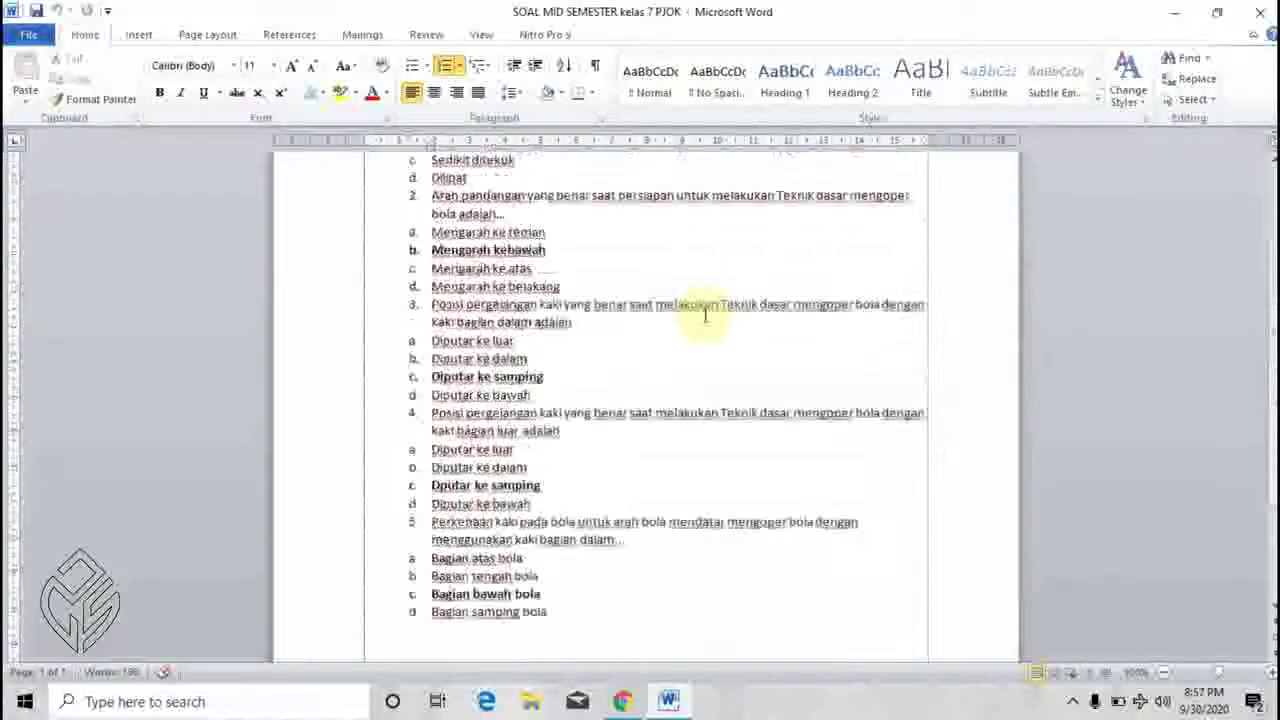
pyautogui.scroll(3, 706, 314)
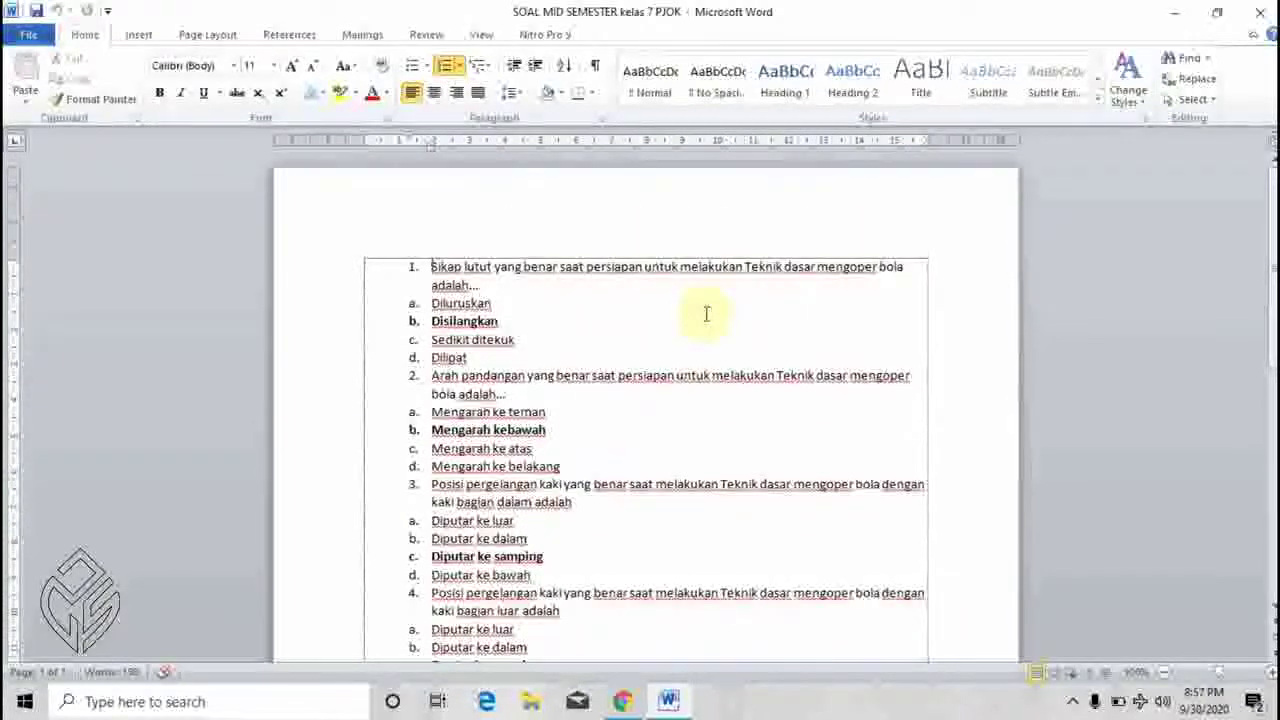
pyautogui.scroll(-6, 706, 313)
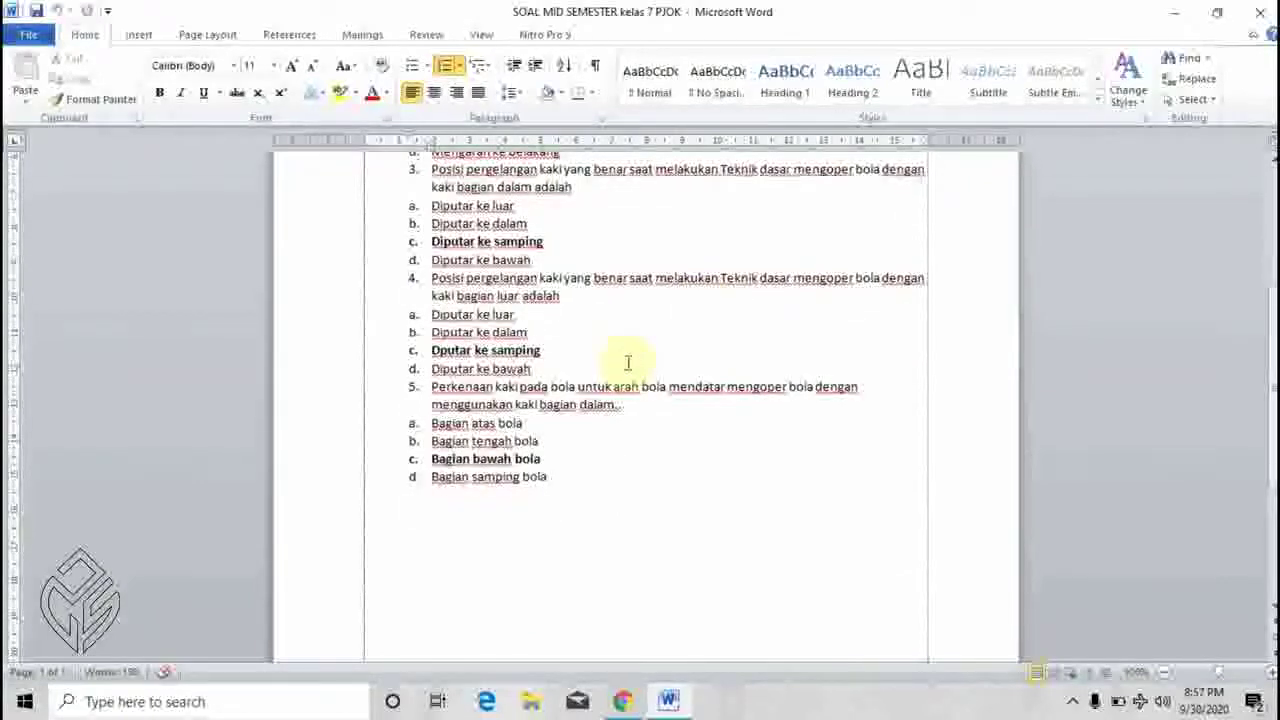
pyautogui.scroll(6, 628, 362)
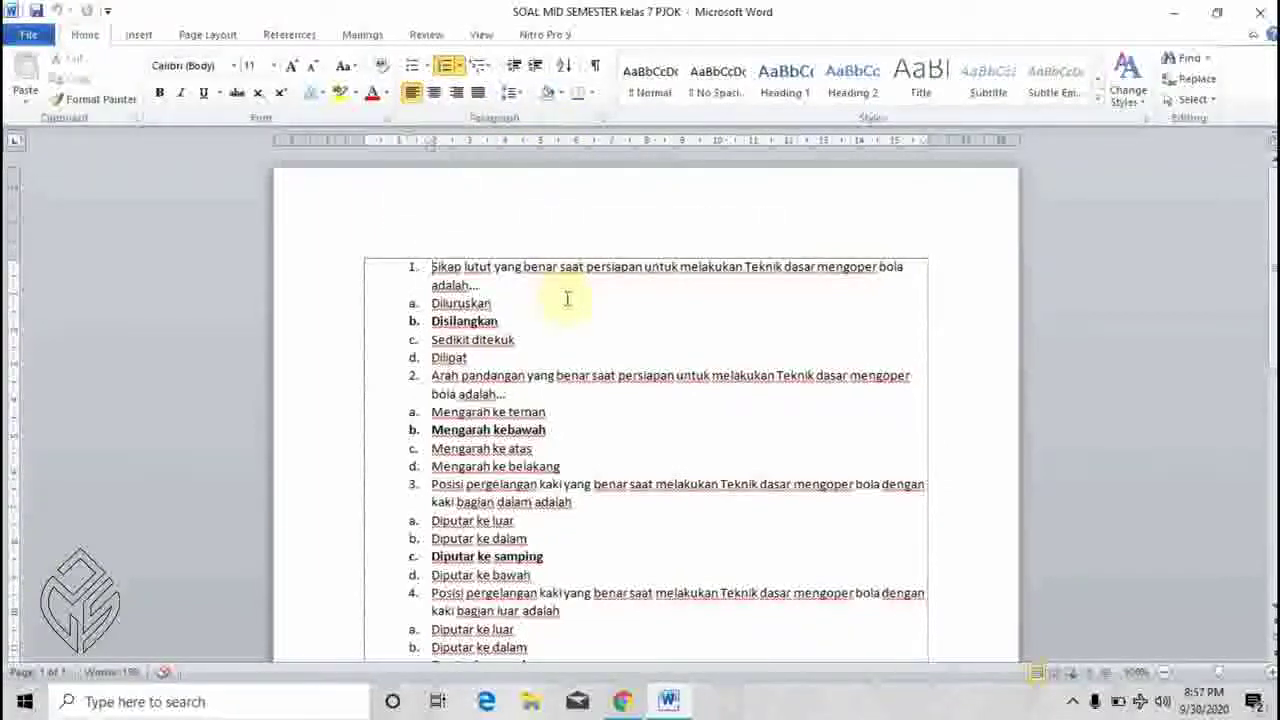
# Remove the automatic list number in front of each of the five questions
pyautogui.press('BackSpace')
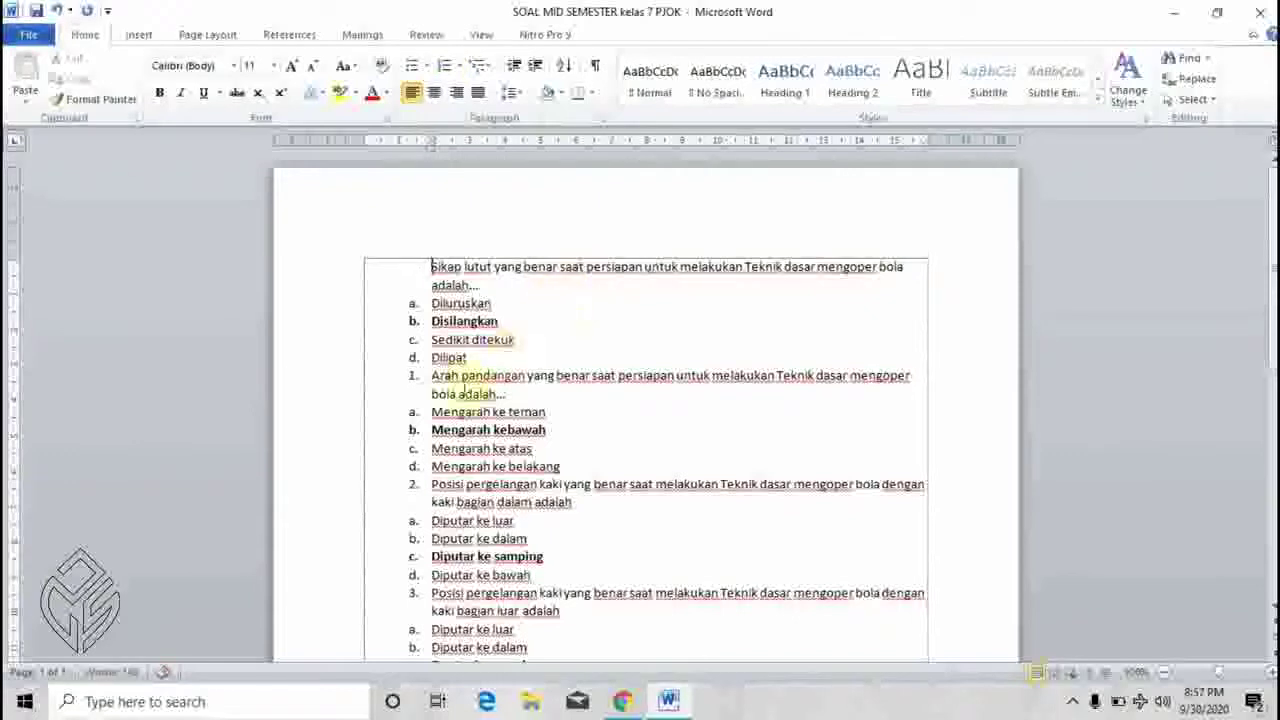
pyautogui.click(428, 376)
pyautogui.press('BackSpace')
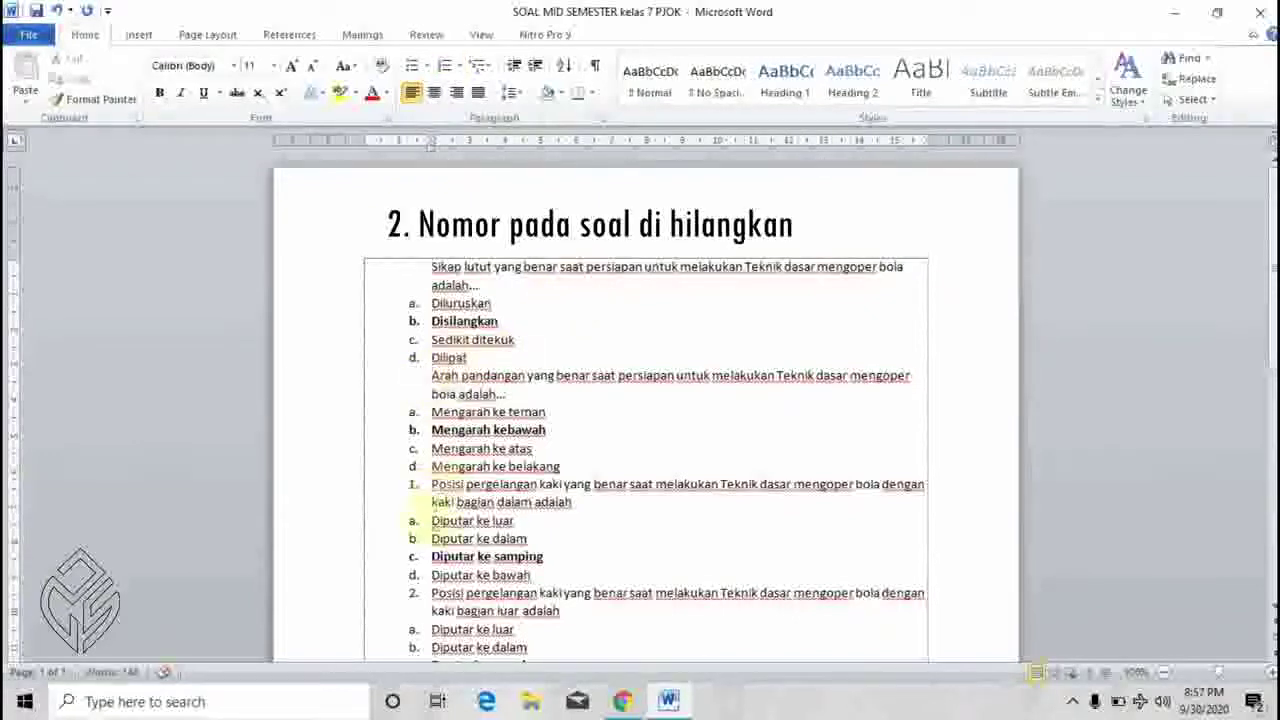
pyautogui.click(432, 485)
pyautogui.press('BackSpace')
pyautogui.scroll(-3, 432, 480)
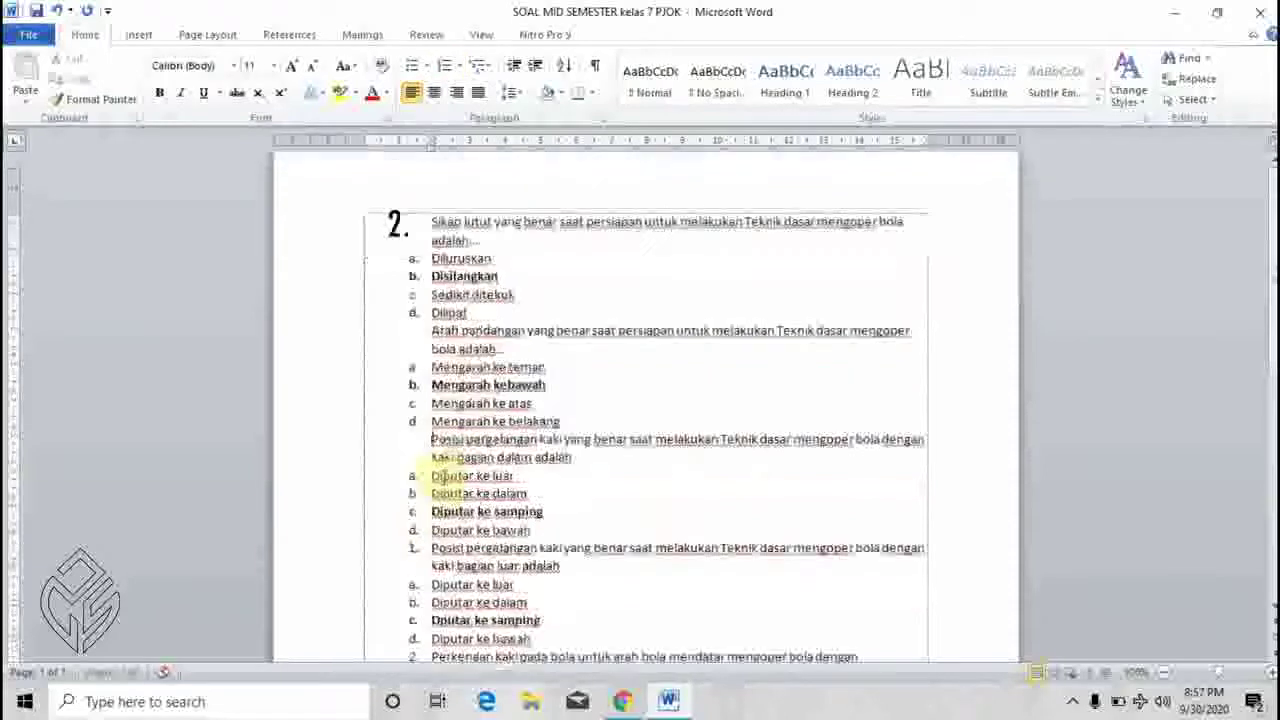
pyautogui.click(432, 458)
pyautogui.press('BackSpace')
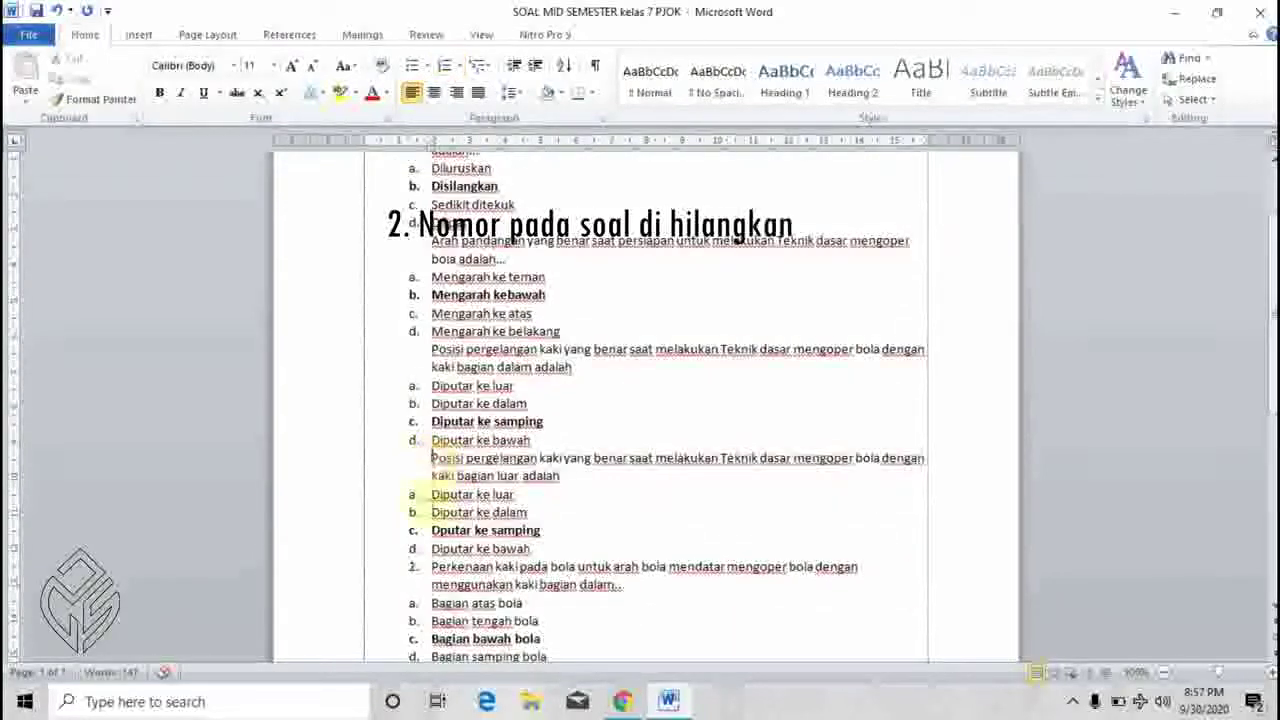
pyautogui.press('BackSpace')
pyautogui.scroll(-3, 440, 540)
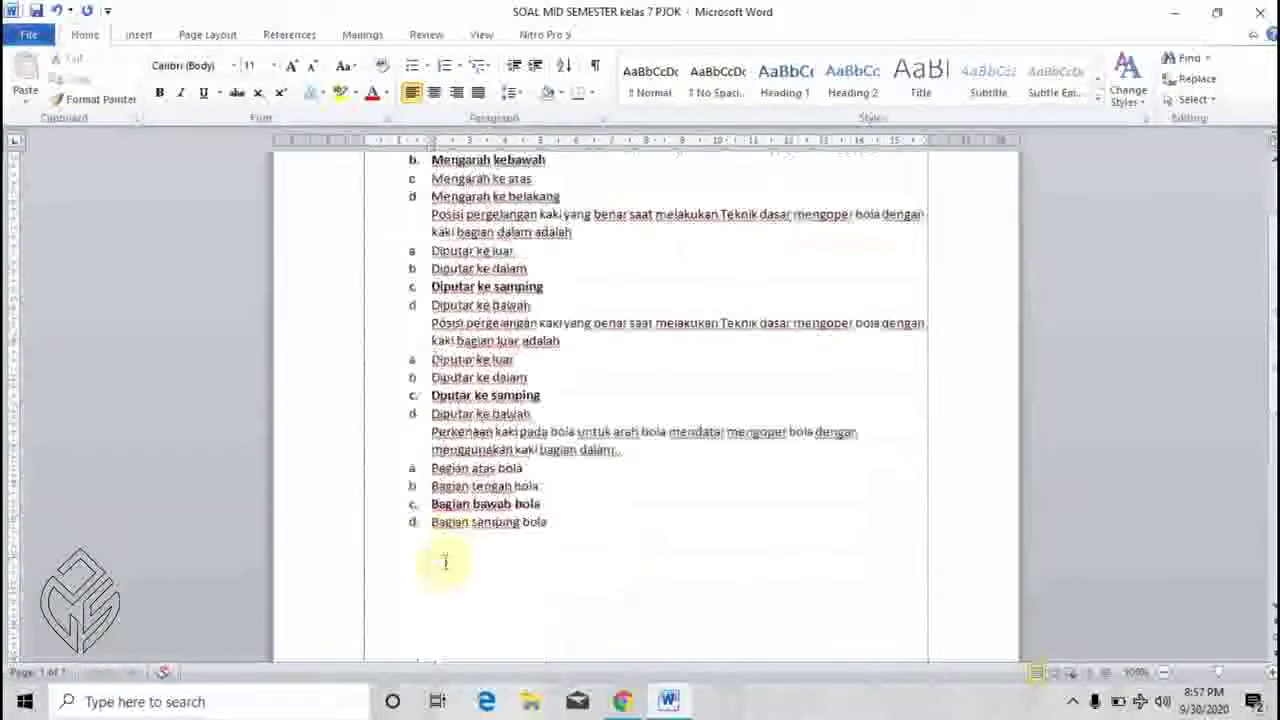
# Examine the unnumbered questions and the bold formatting of the answer-key options throughout the document
pyautogui.scroll(3, 443, 500)
pyautogui.scroll(3, 440, 505)
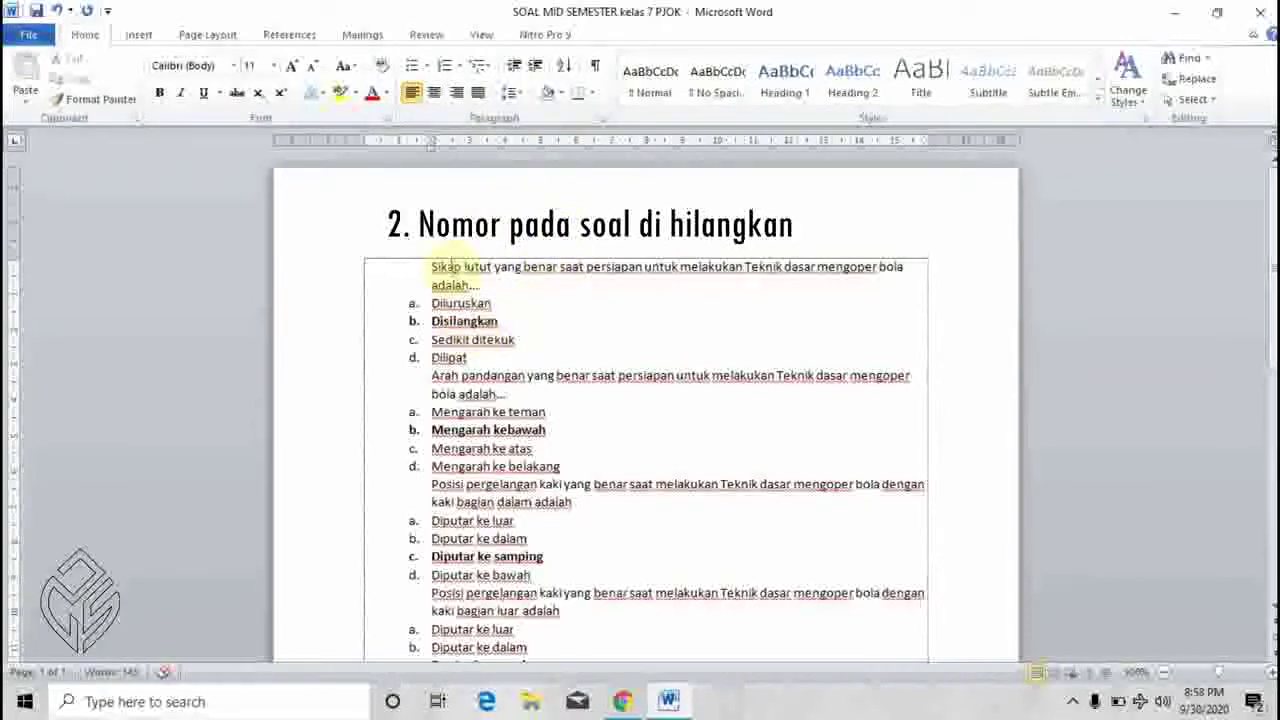
pyautogui.scroll(-4, 437, 280)
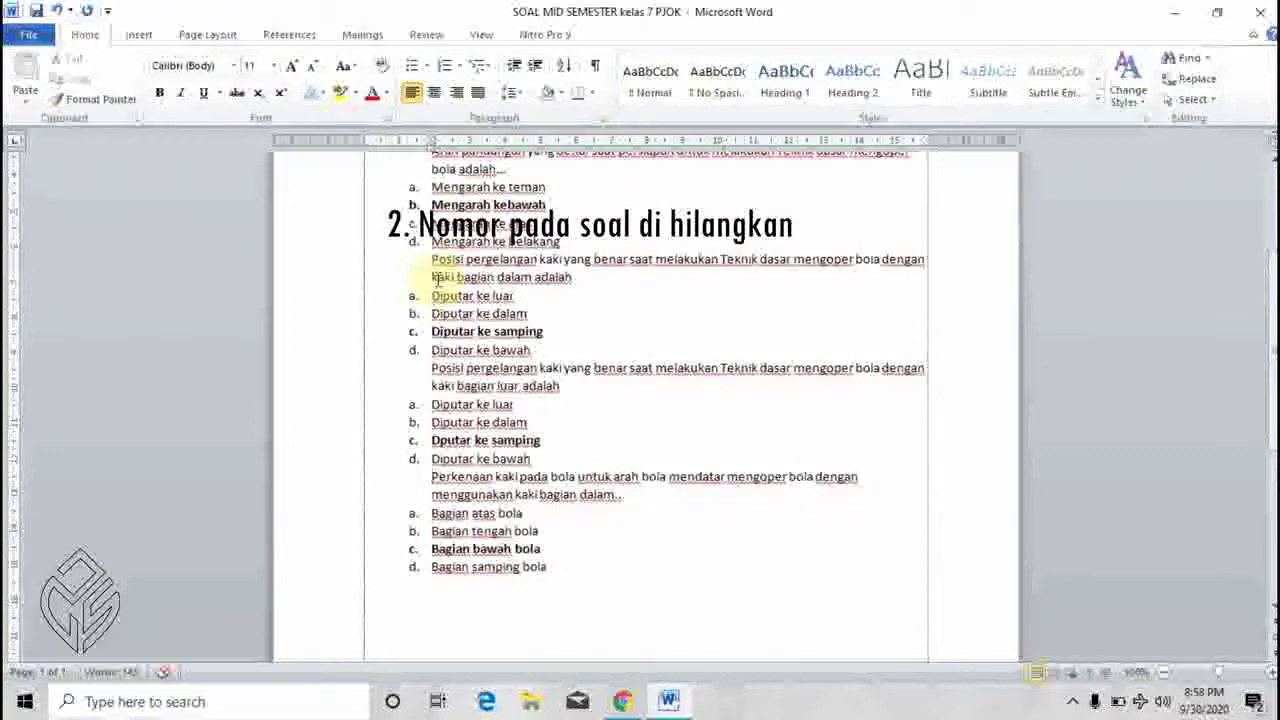
pyautogui.scroll(3, 437, 280)
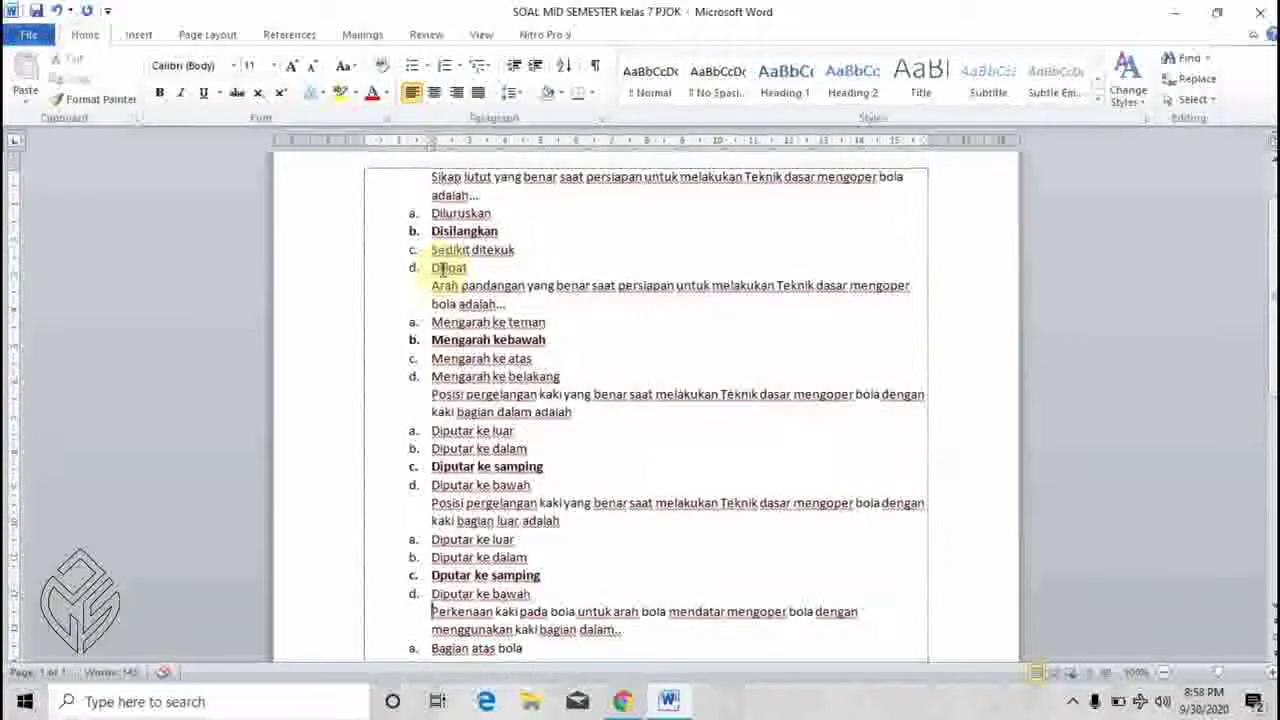
pyautogui.scroll(2, 445, 260)
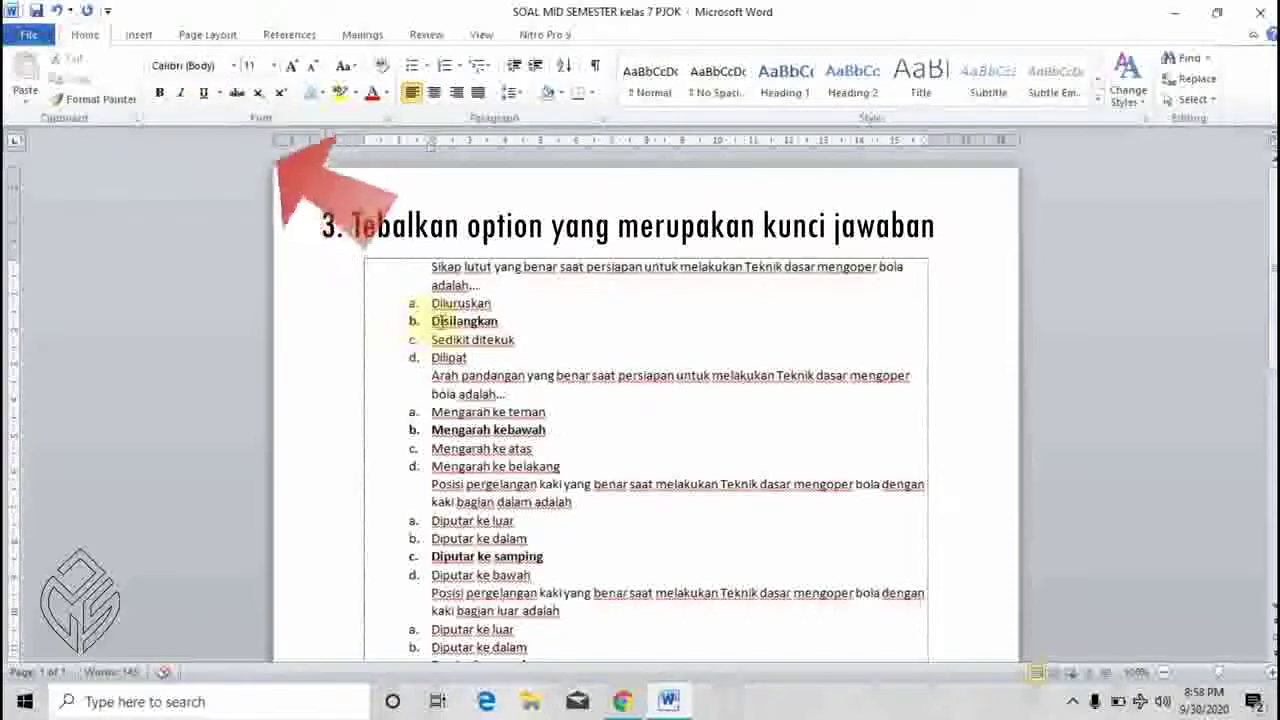
pyautogui.click(412, 321)
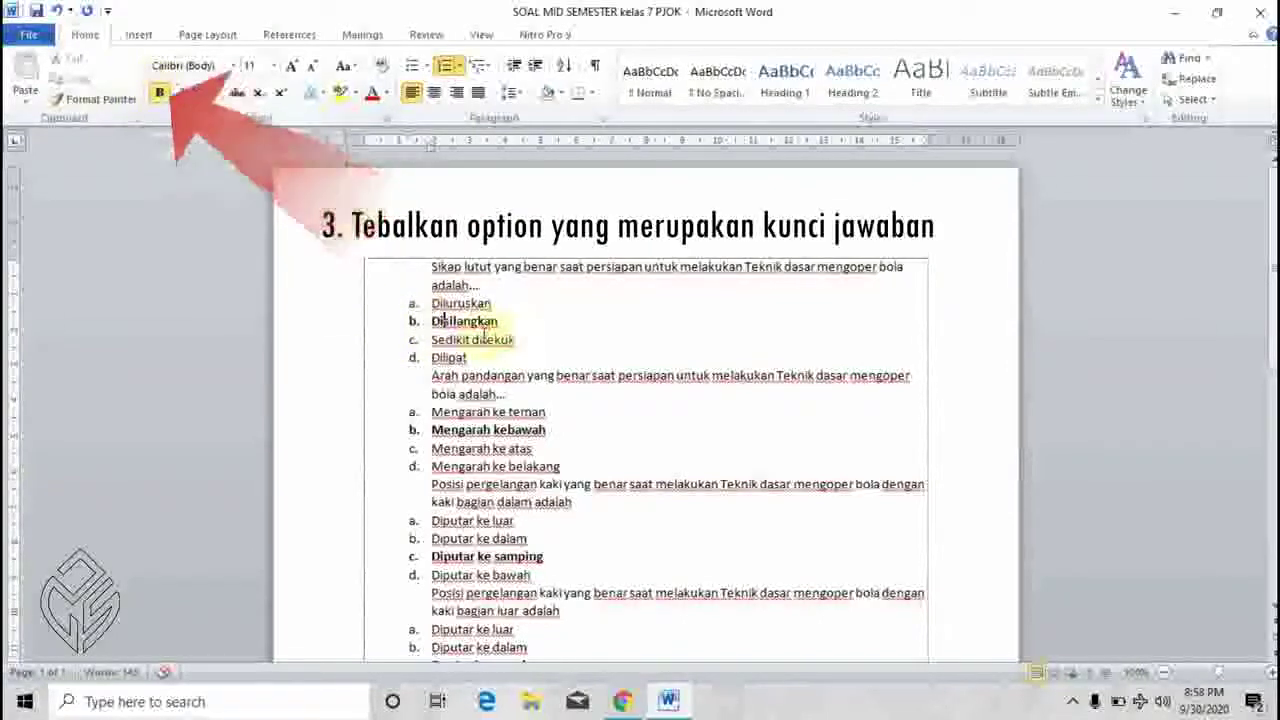
pyautogui.scroll(-1, 484, 340)
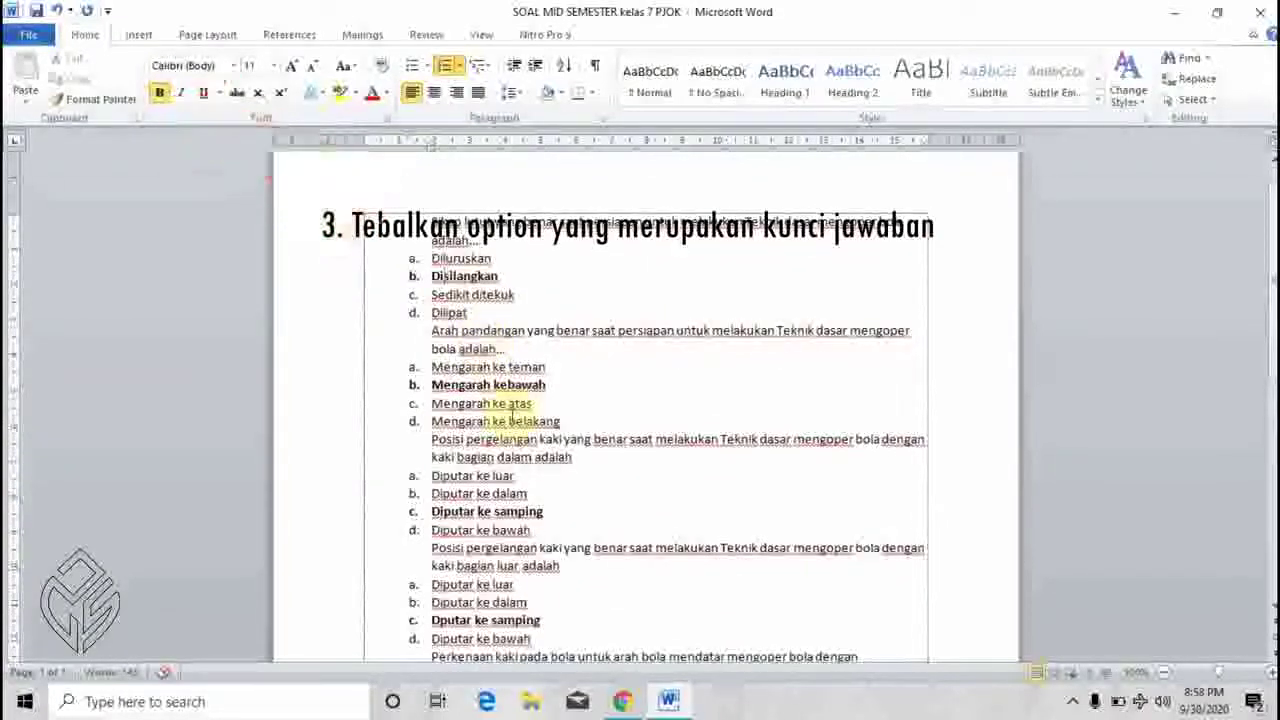
pyautogui.scroll(-15, 512, 418)
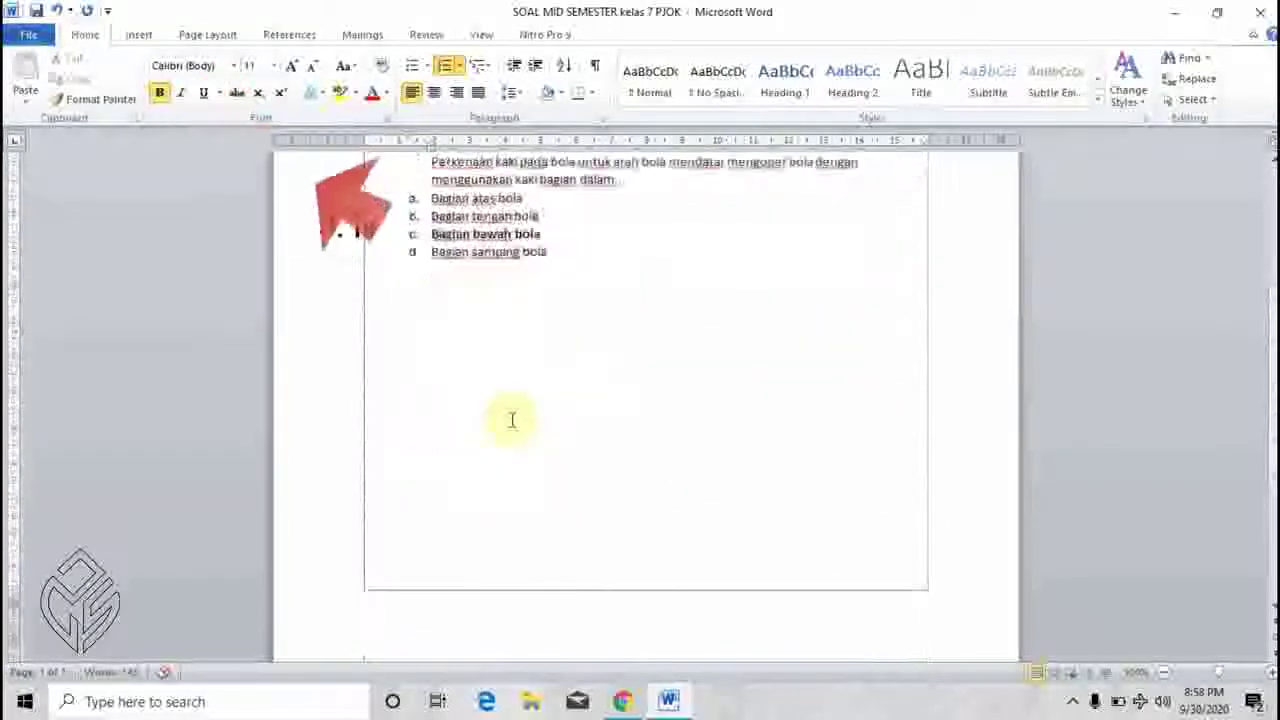
pyautogui.scroll(15, 512, 418)
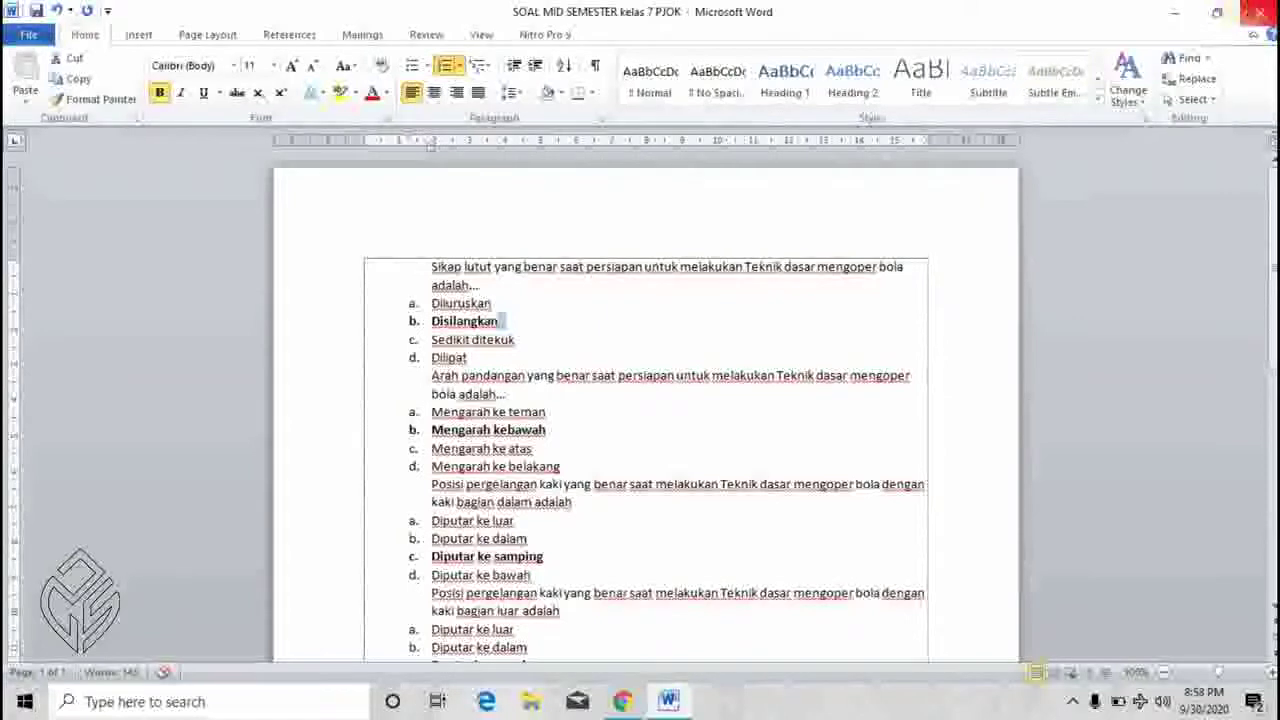
# Close the question document, saving its changes, and select its file on the desktop
pyautogui.click(1266, 14)
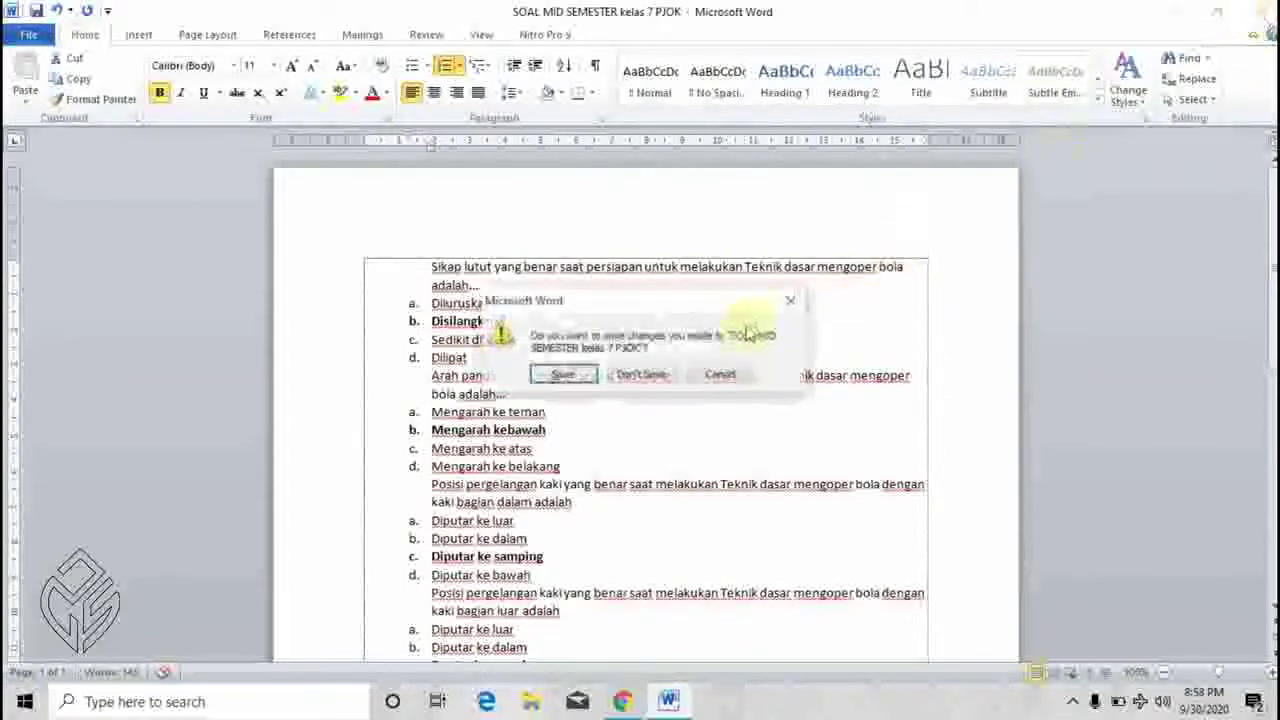
pyautogui.click(575, 380)
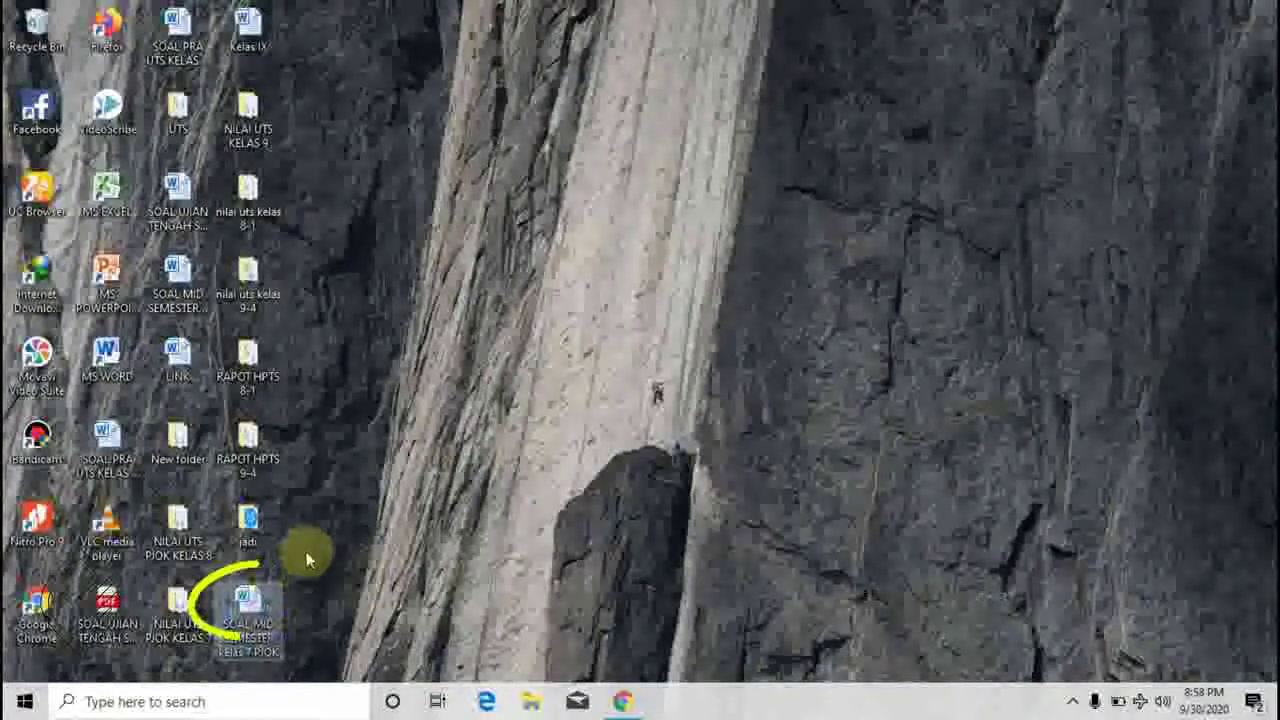
pyautogui.click(248, 610)
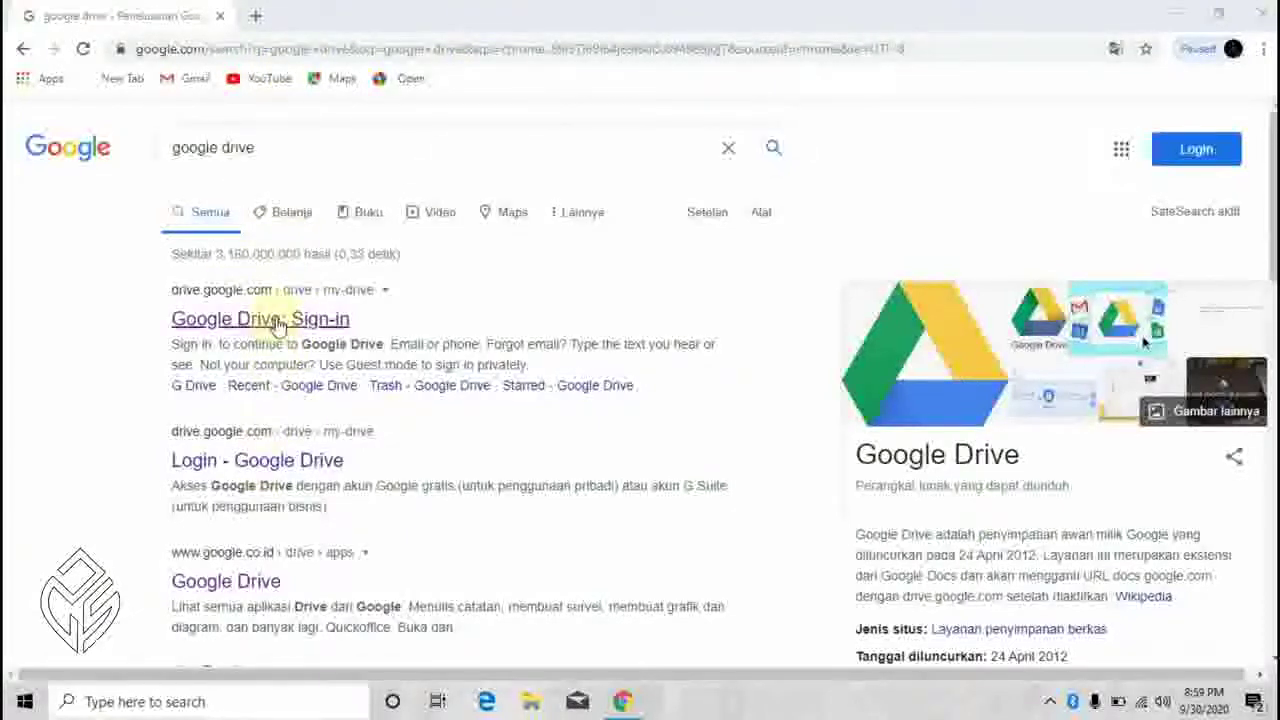
# Open Google Drive from the web search results and choose the third listed account for signing in
pyautogui.click(272, 577)
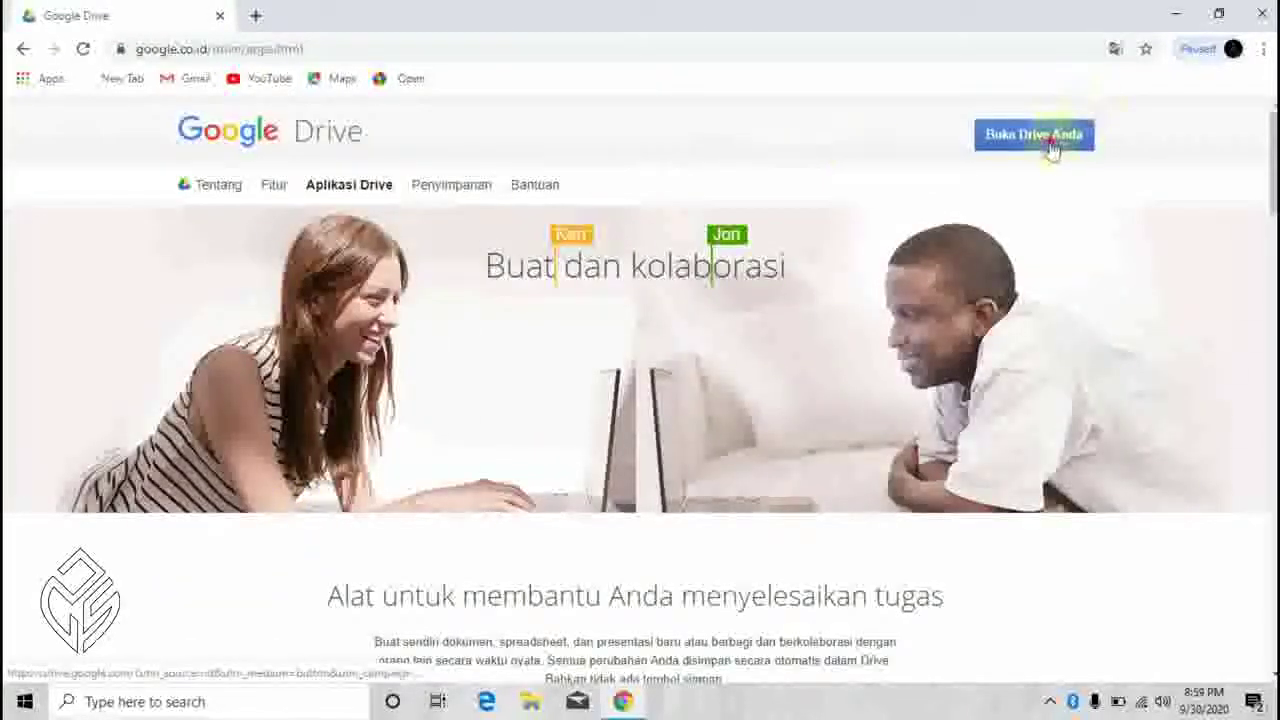
pyautogui.click(1051, 146)
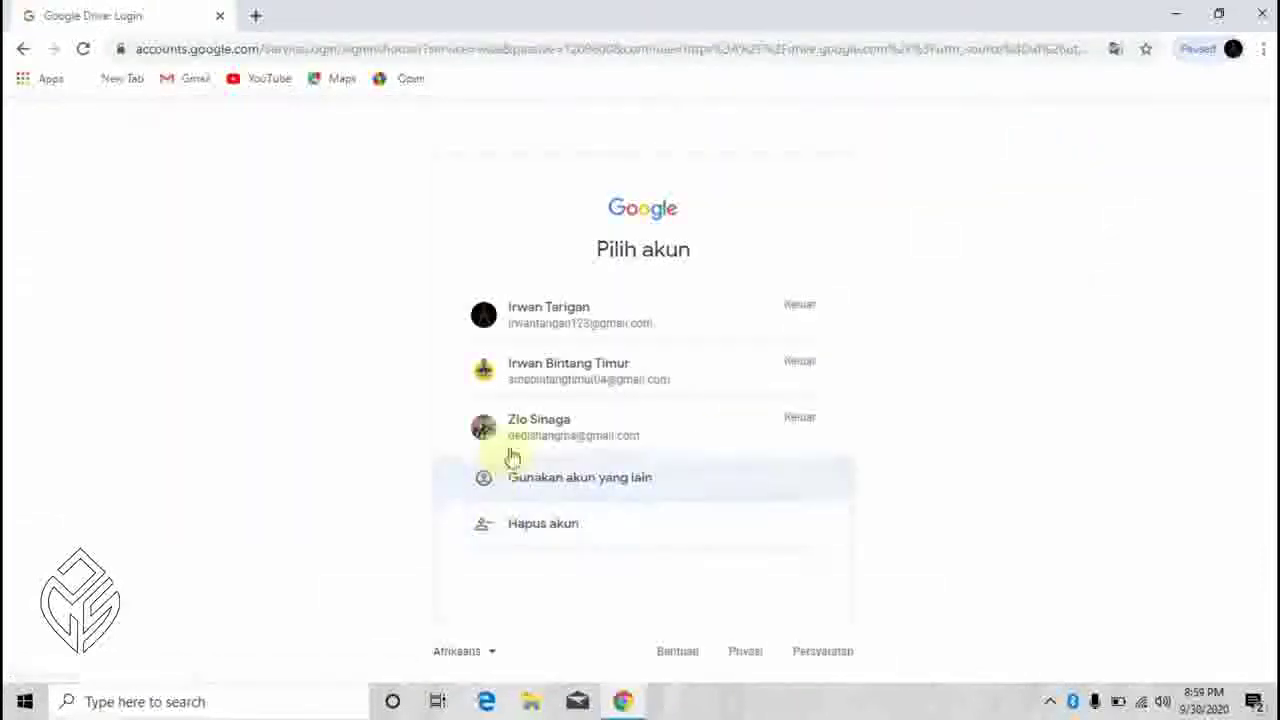
pyautogui.click(522, 436)
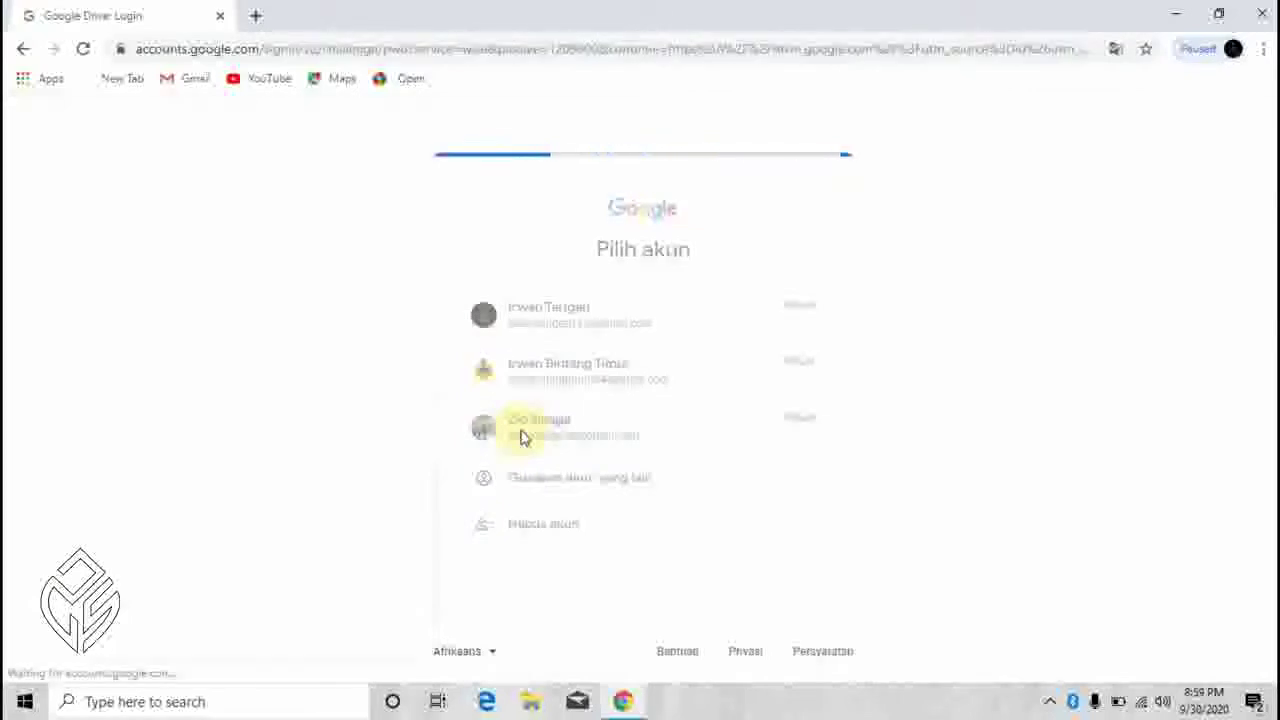
# Enter the account password and sign in to Google Drive
pyautogui.click(583, 388)
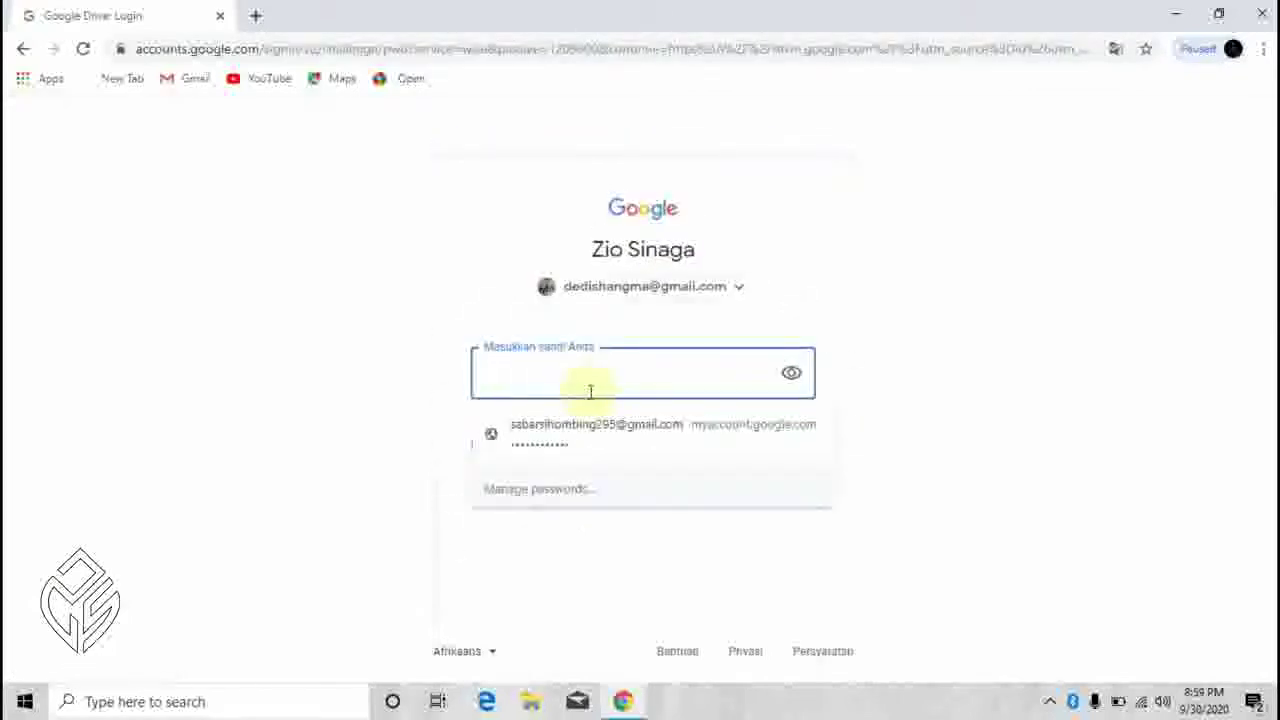
pyautogui.write('••••')
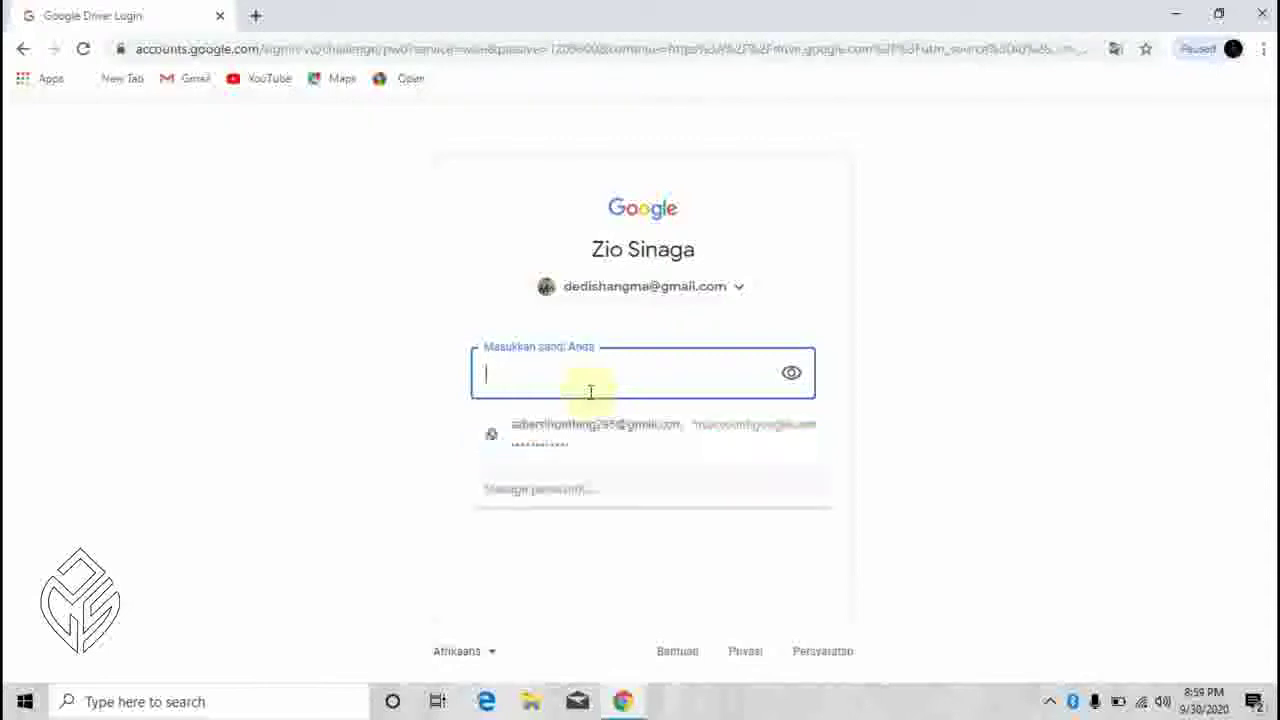
pyautogui.write('•••••••••')
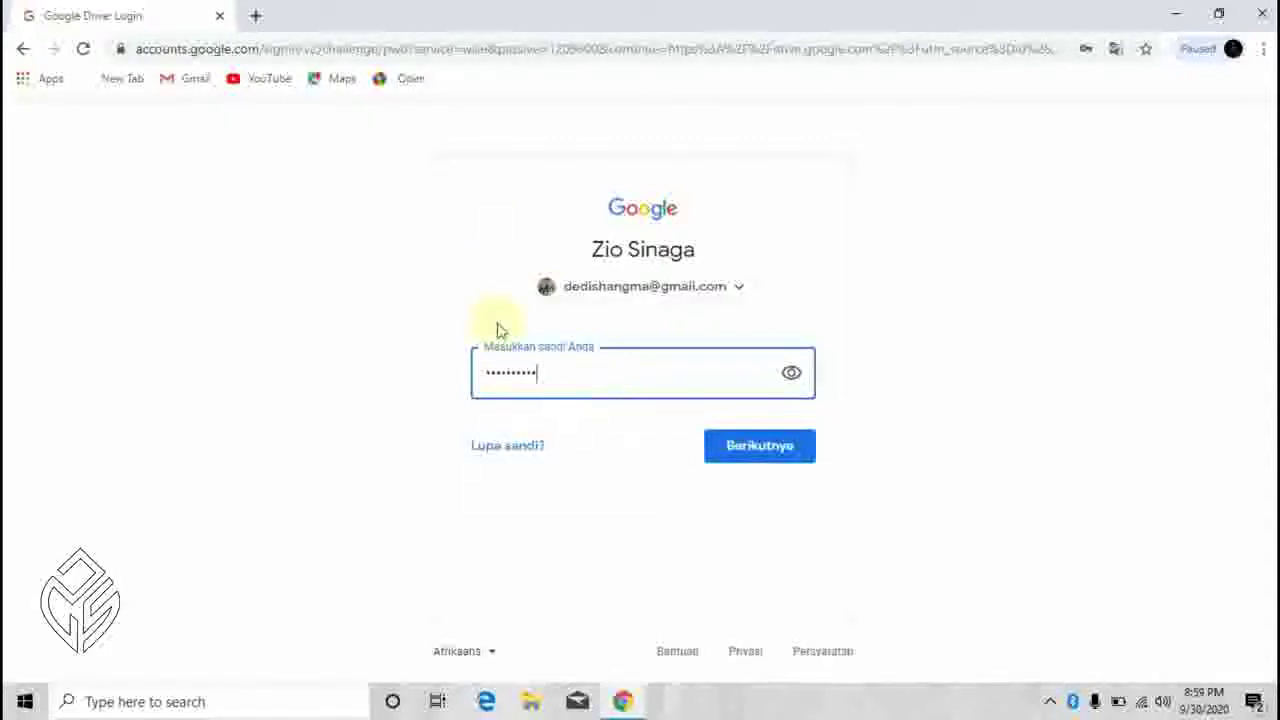
pyautogui.click(790, 452)
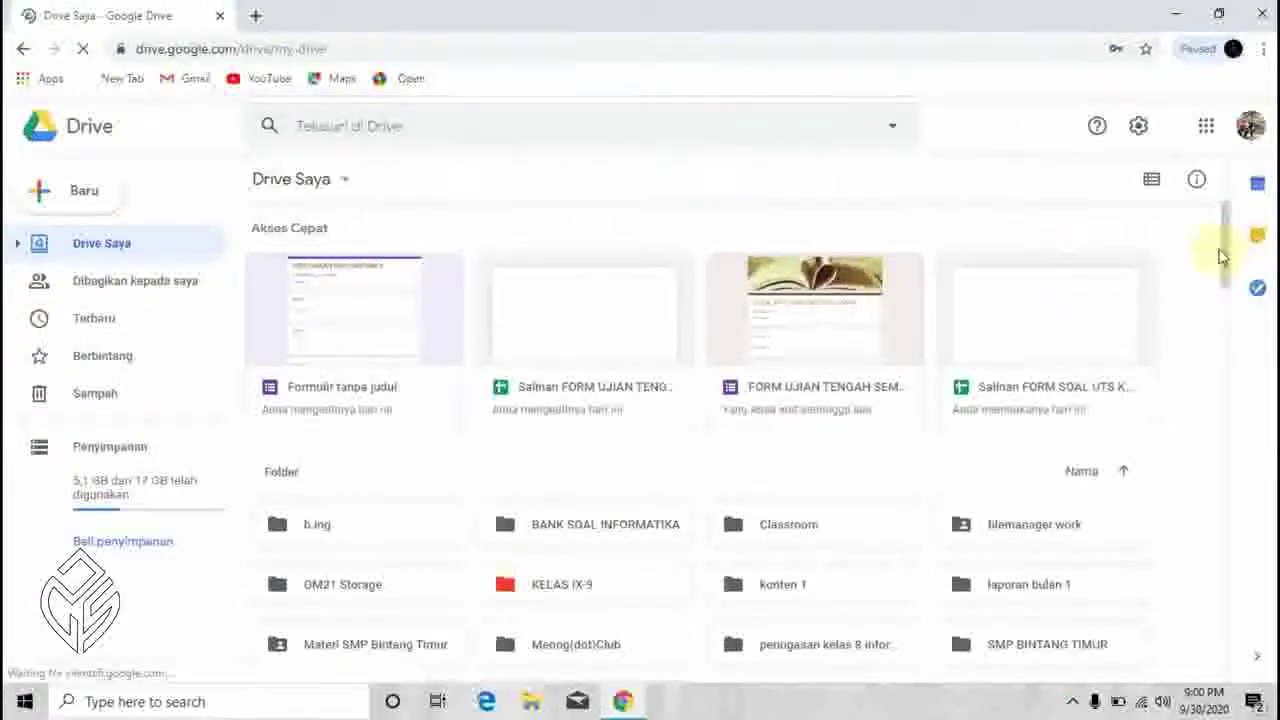
# Create a new folder named SOAL UJIAN in Drive Saya and open it
pyautogui.moveTo(1225, 242)
pyautogui.mouseDown()
pyautogui.moveTo(1229, 305)
pyautogui.moveTo(1220, 242)
pyautogui.mouseUp()
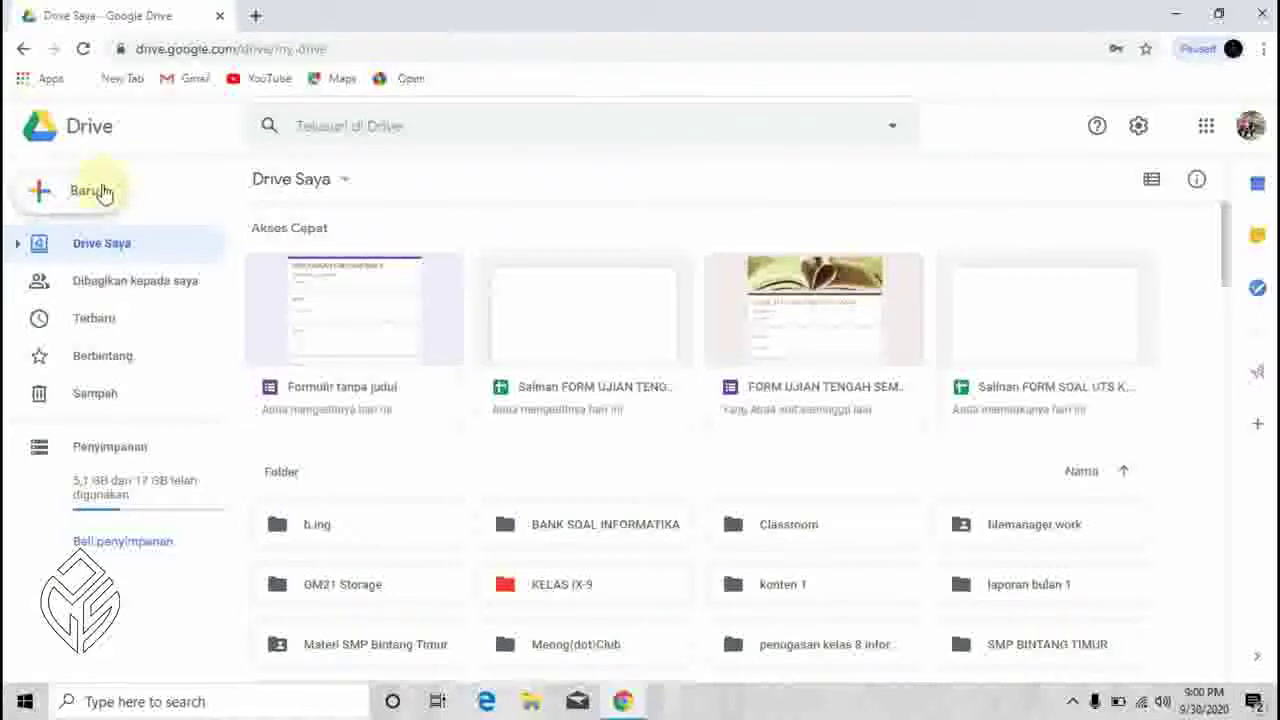
pyautogui.click(105, 193)
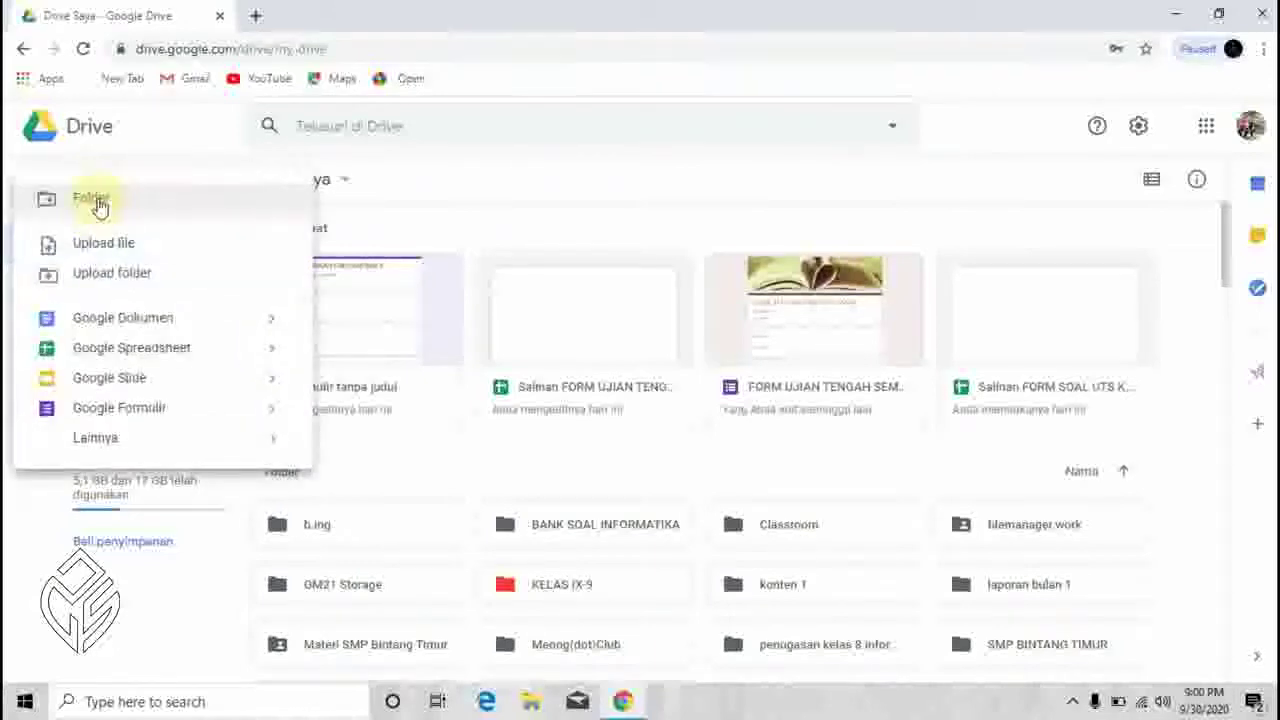
pyautogui.click(96, 203)
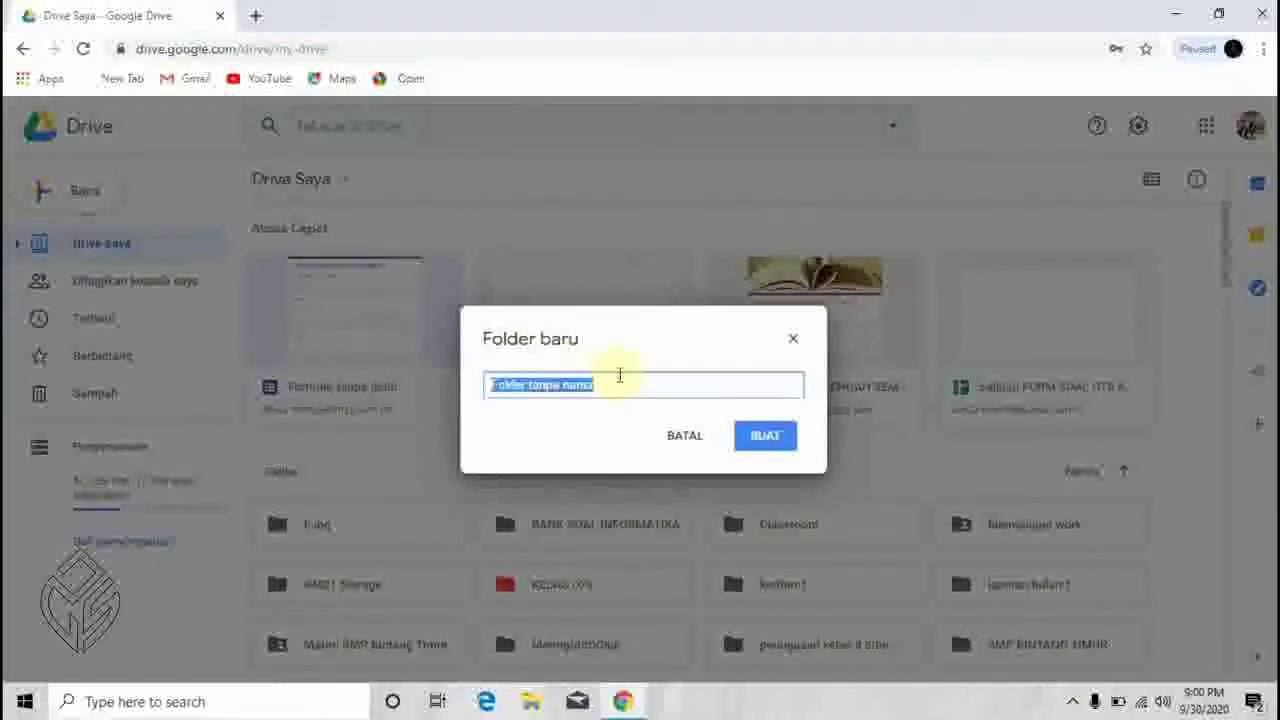
pyautogui.write('soa')
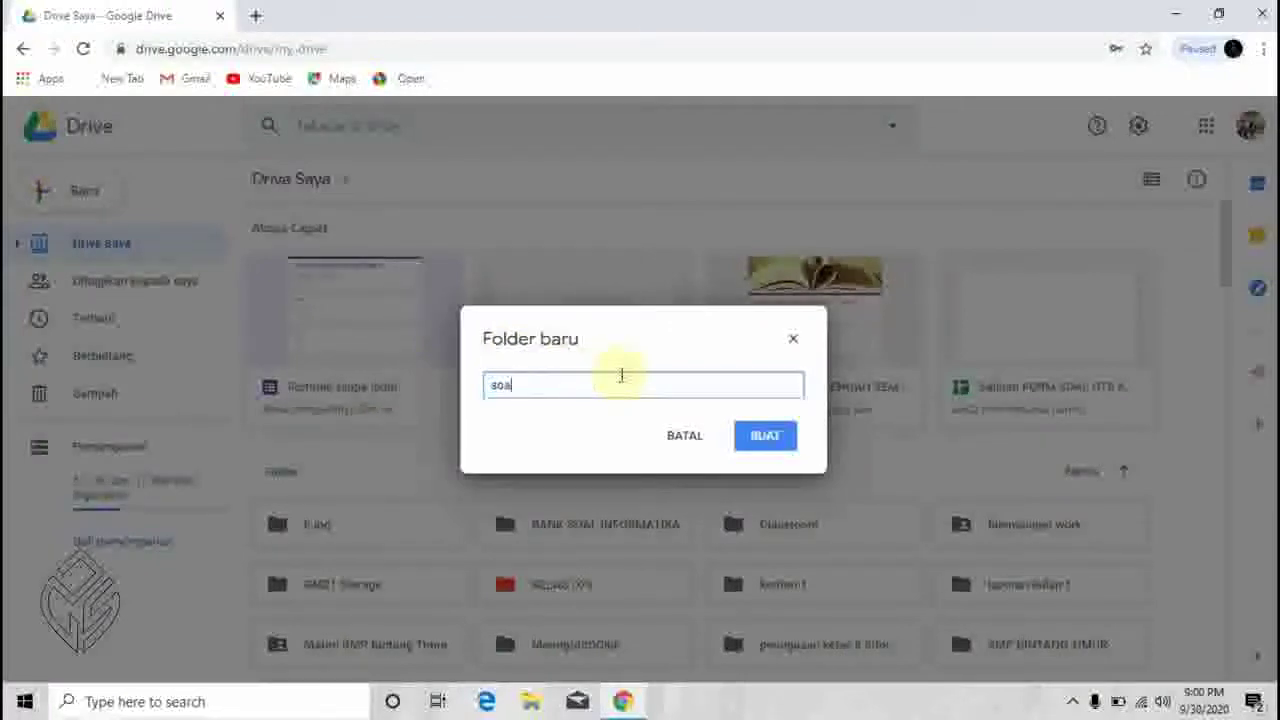
pyautogui.press('BackSpace')
pyautogui.press('BackSpace')
pyautogui.press('BackSpace')
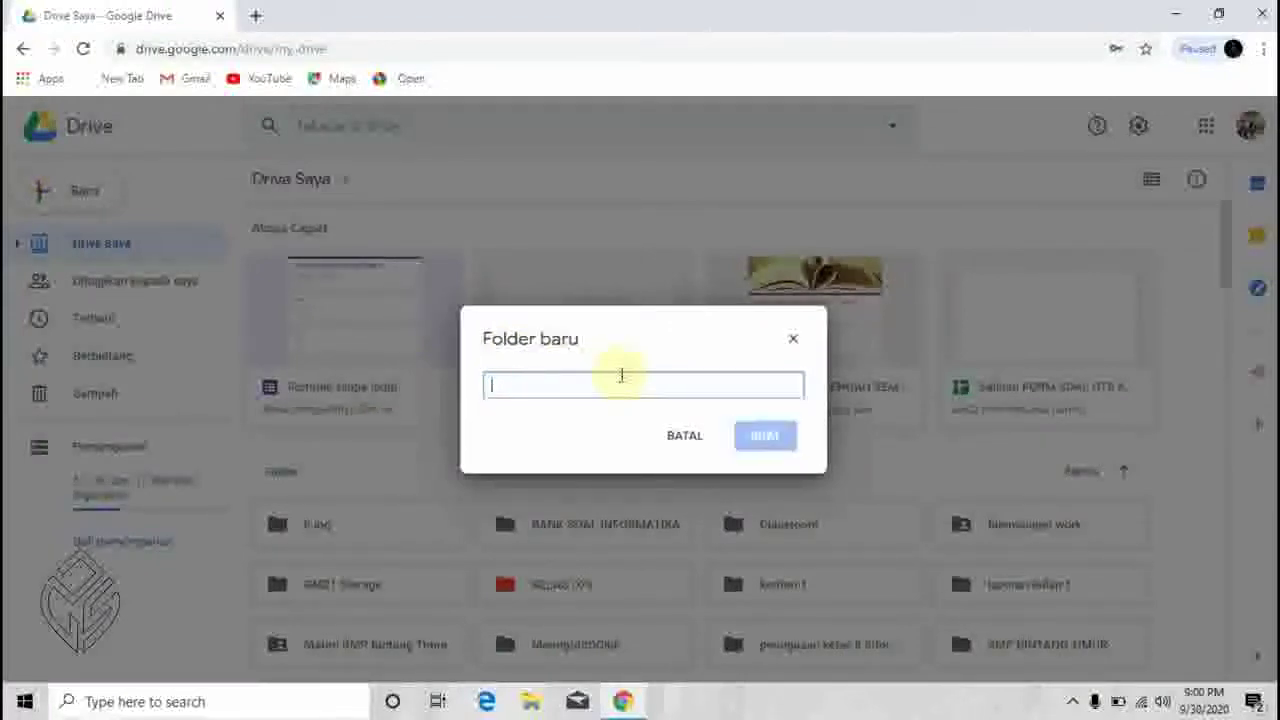
pyautogui.write('SOAL UJIAN')
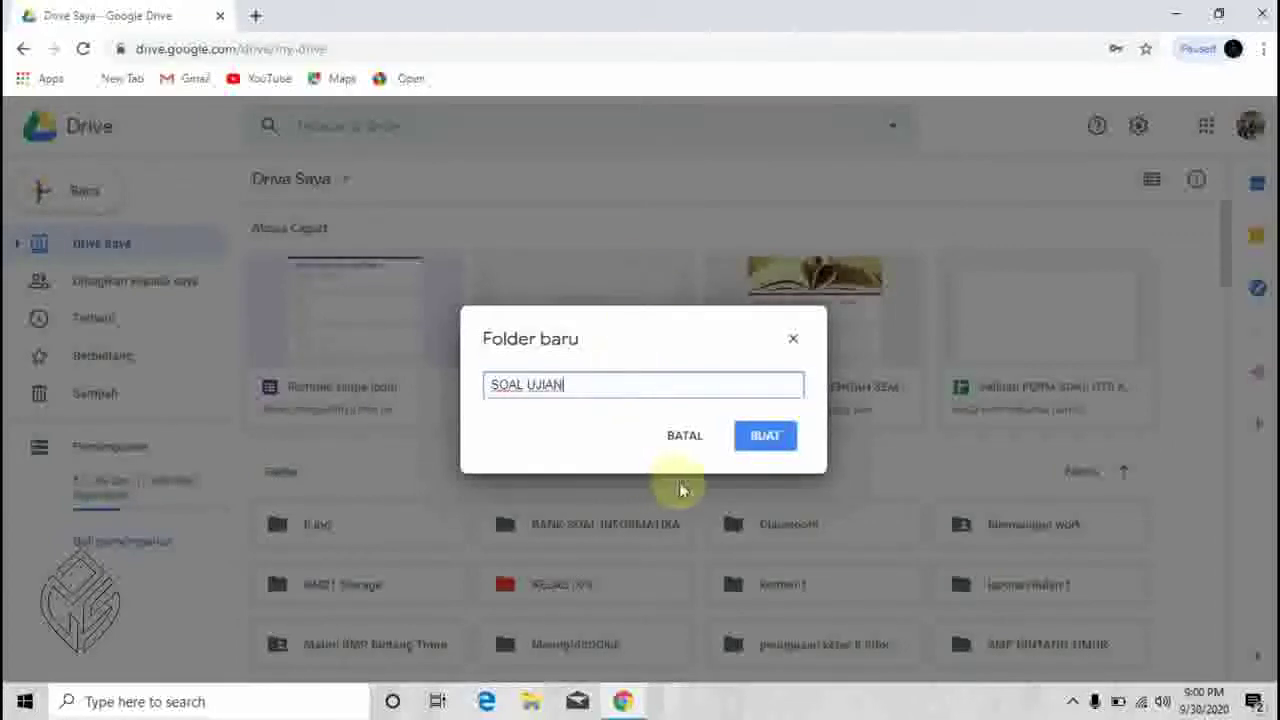
pyautogui.click(763, 436)
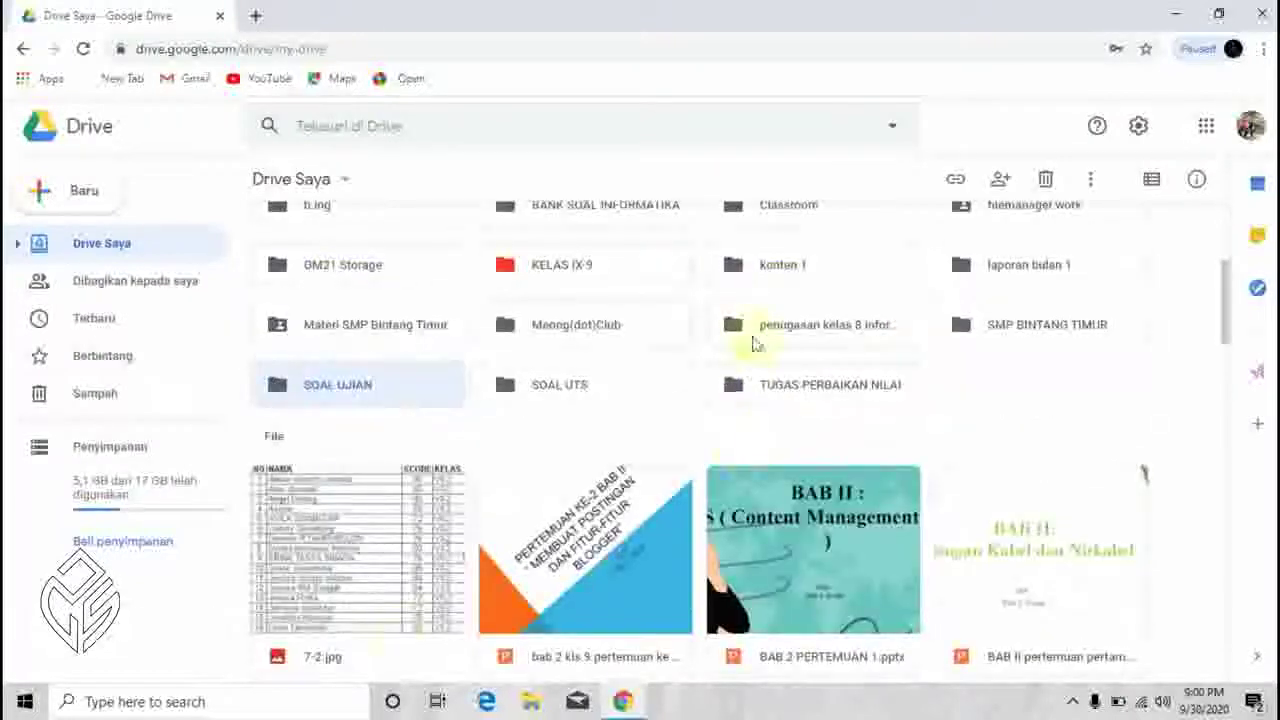
pyautogui.doubleClick(407, 395)
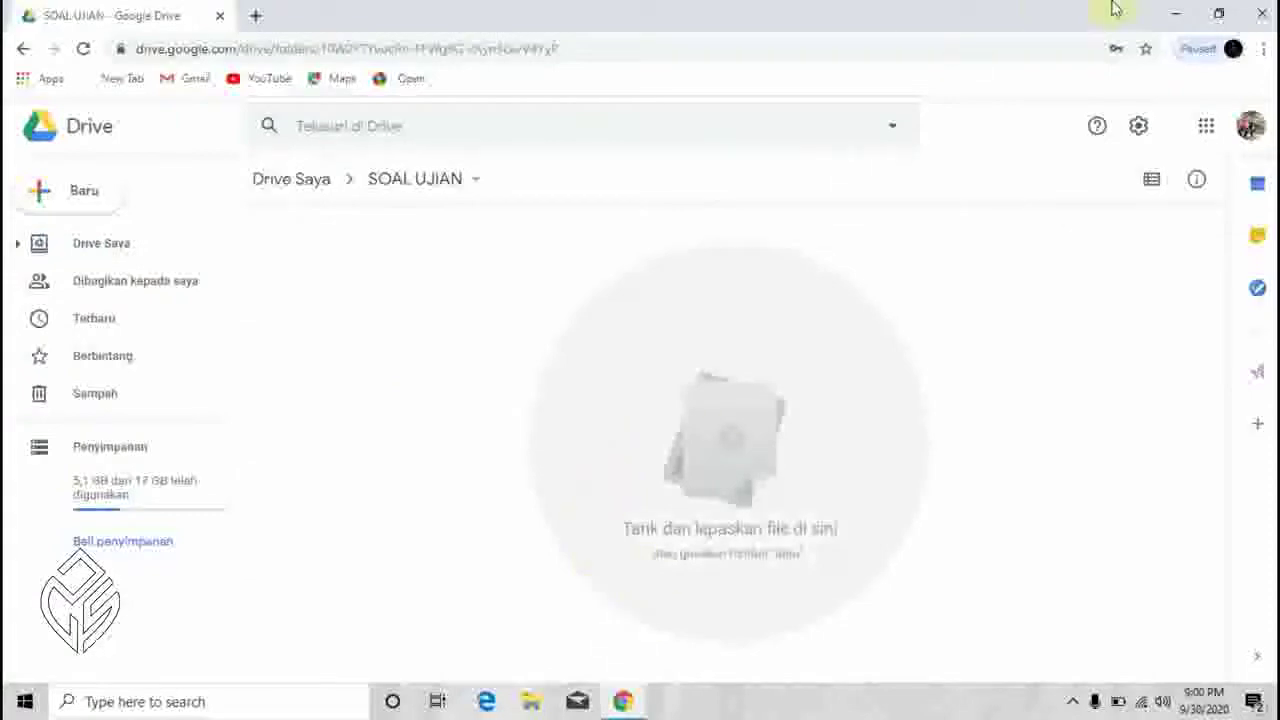
# Upload the desktop file SOAL MID SEMESTER kelas 7 PJOK into the SOAL UJIAN folder
pyautogui.click(1178, 19)
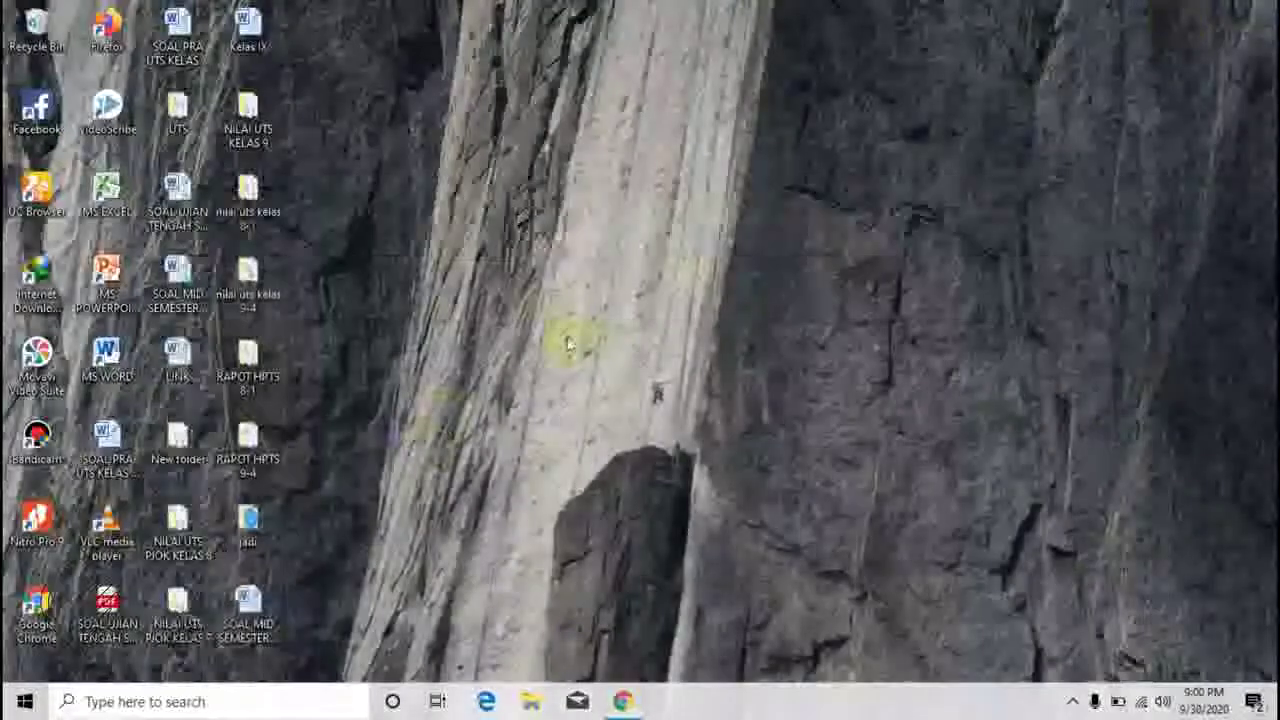
pyautogui.click(265, 623)
pyautogui.click(634, 704)
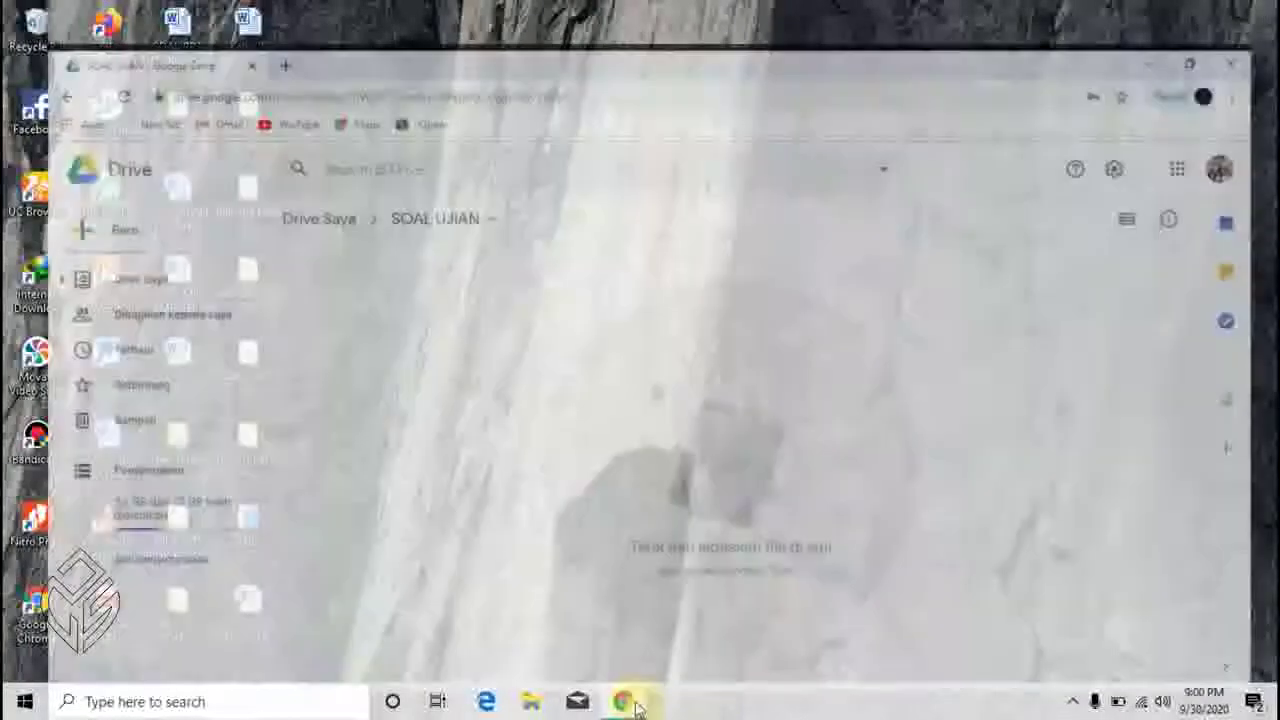
pyautogui.rightClick(430, 346)
pyautogui.click(432, 345)
pyautogui.rightClick(430, 346)
pyautogui.click(490, 415)
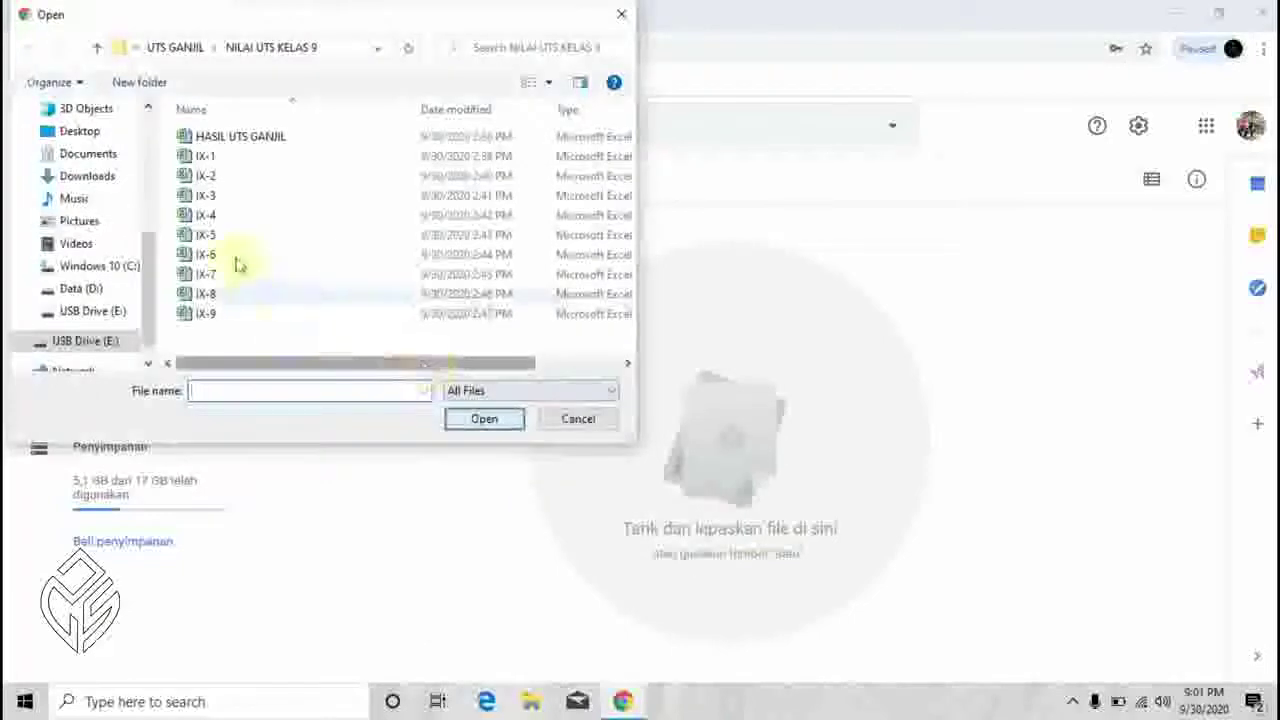
pyautogui.click(82, 131)
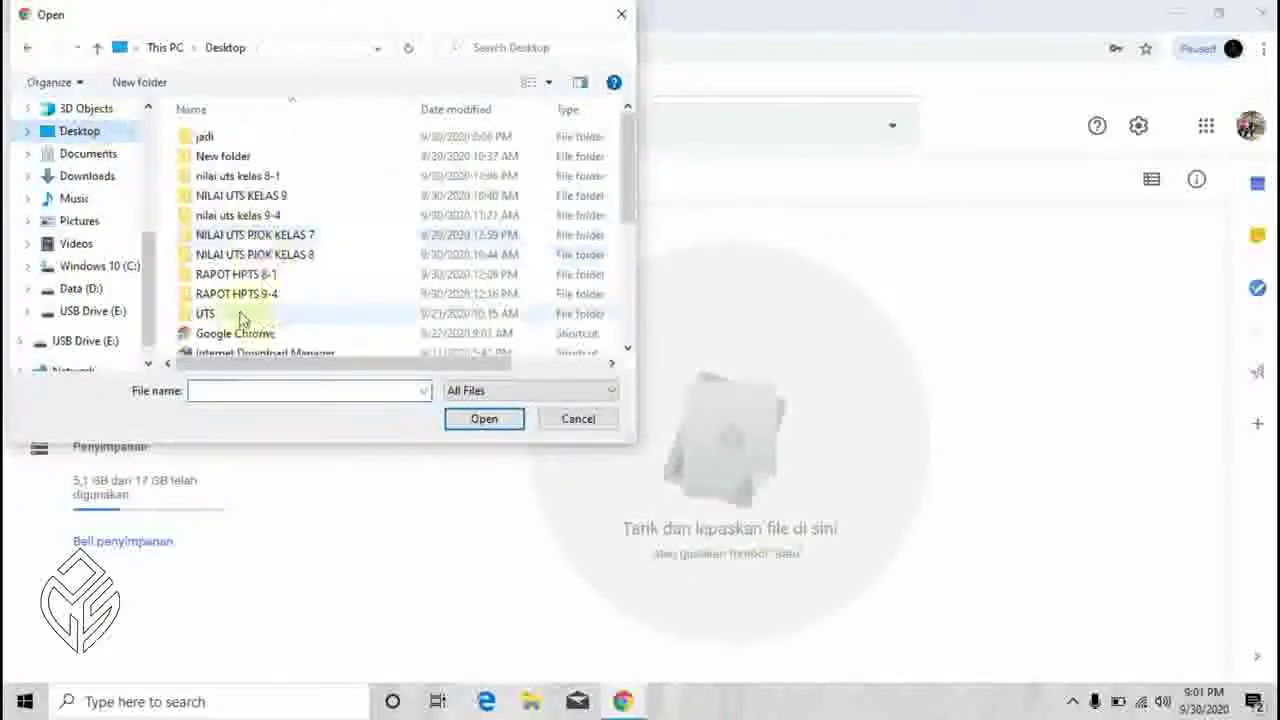
pyautogui.scroll(-3, 248, 331)
pyautogui.scroll(-1, 250, 333)
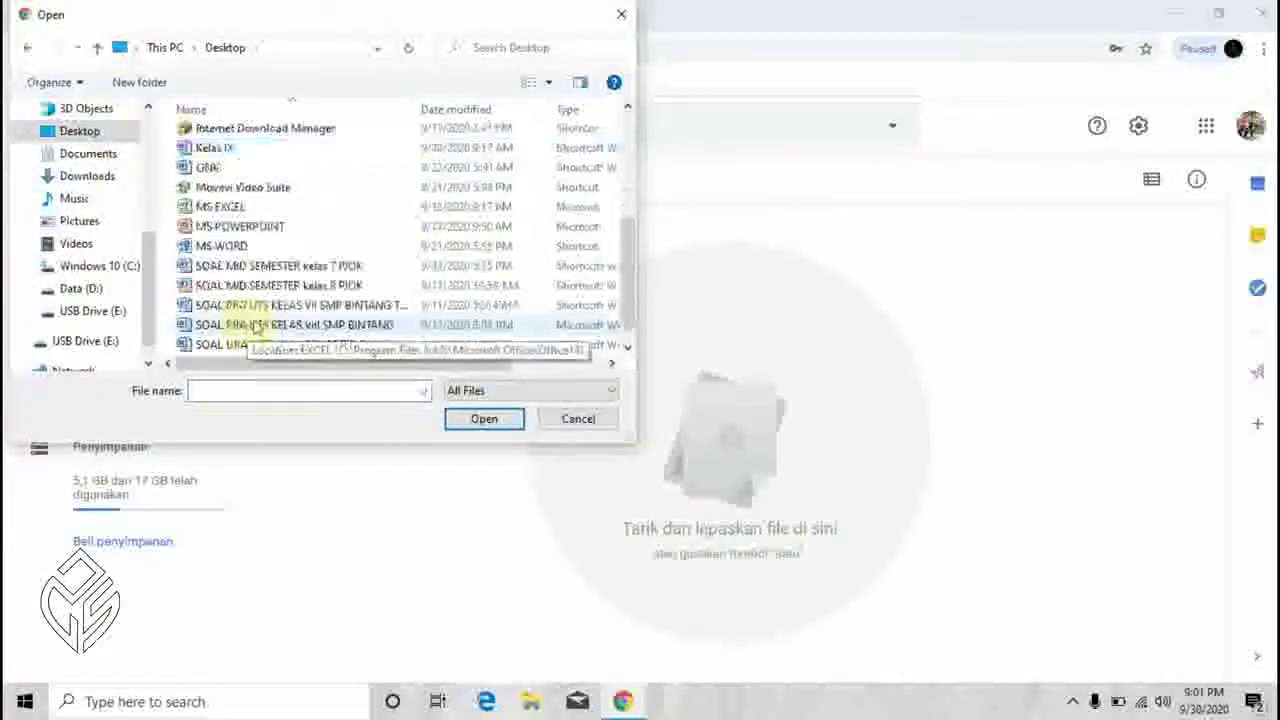
pyautogui.doubleClick(312, 267)
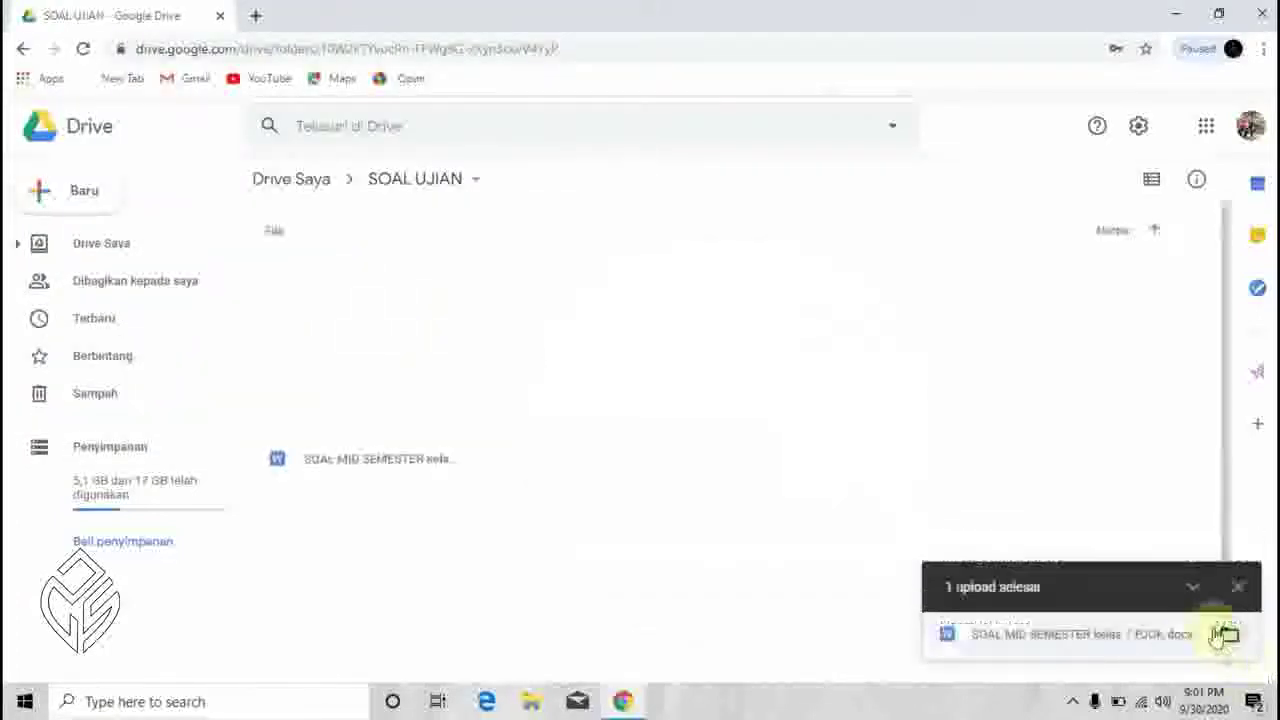
# Open the uploaded SOAL MID SEMESTER kelas 7 PJOK file with Google Dokumen
pyautogui.click(401, 396)
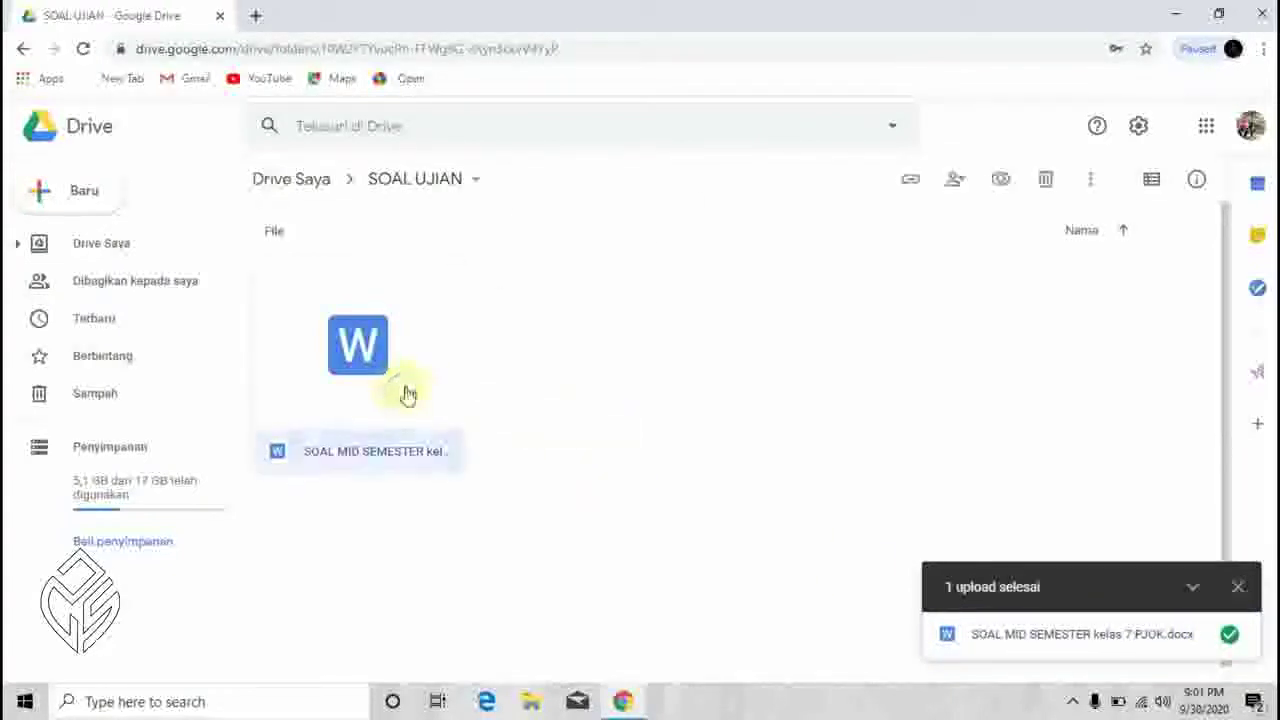
pyautogui.rightClick(403, 394)
pyautogui.click(751, 317)
pyautogui.rightClick(401, 387)
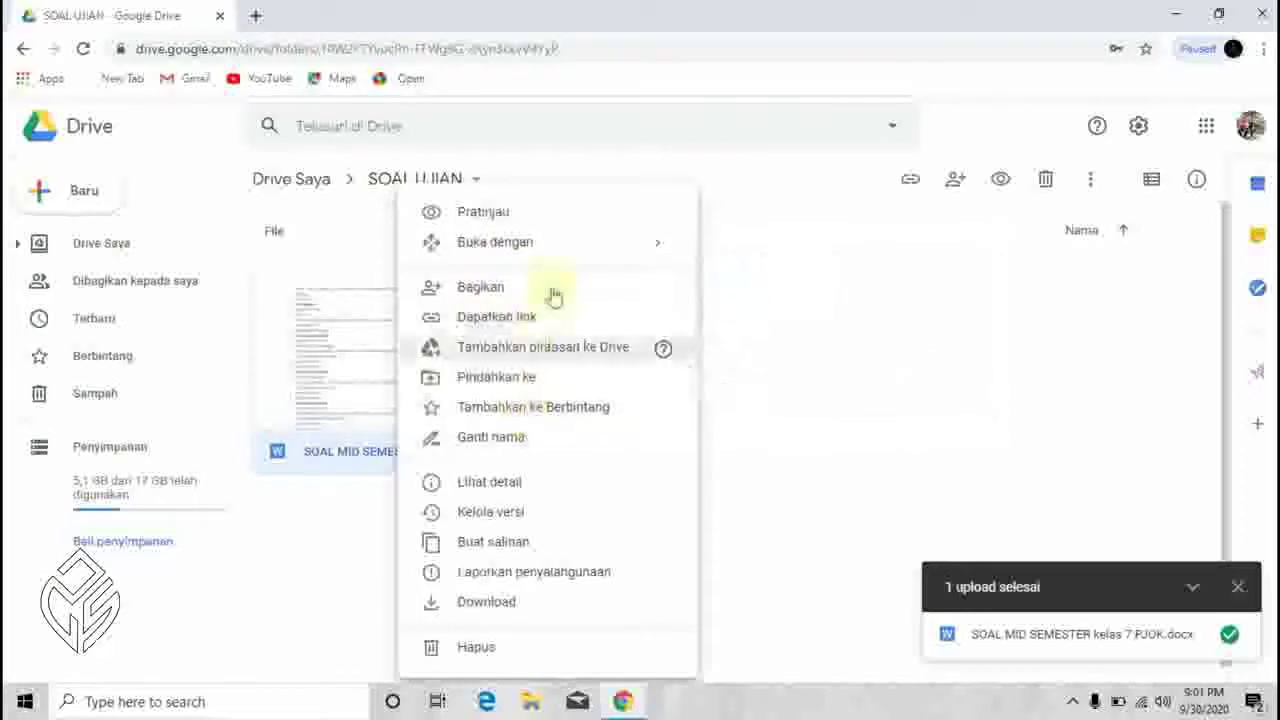
pyautogui.moveTo(558, 250)
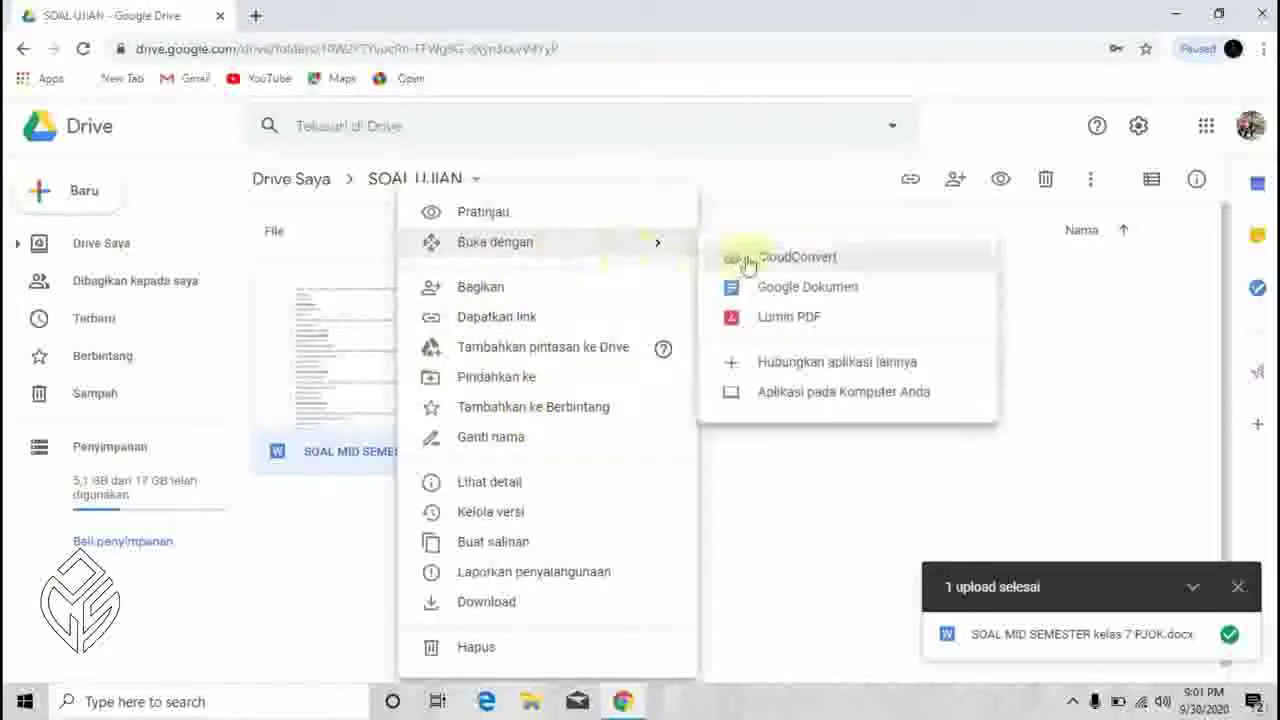
pyautogui.click(786, 290)
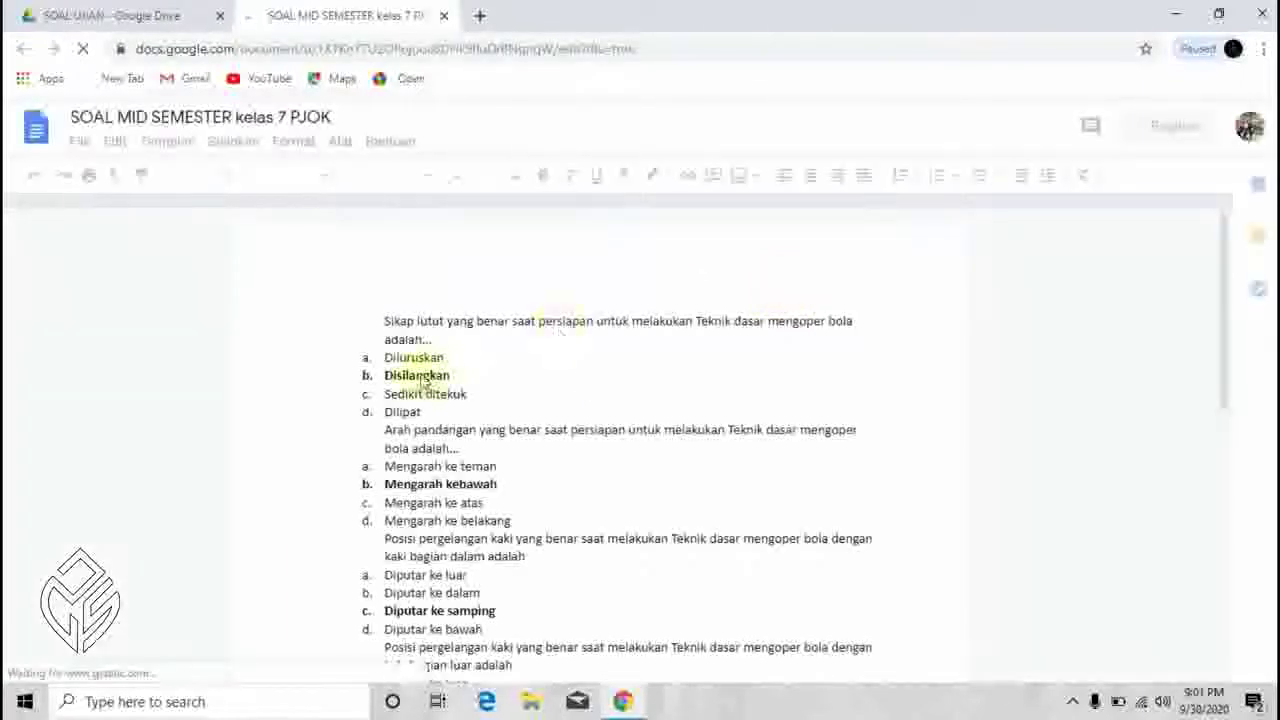
# Look through the exam questions and save the DOCX file as a Google Dokumen copy
pyautogui.scroll(-6, 421, 370)
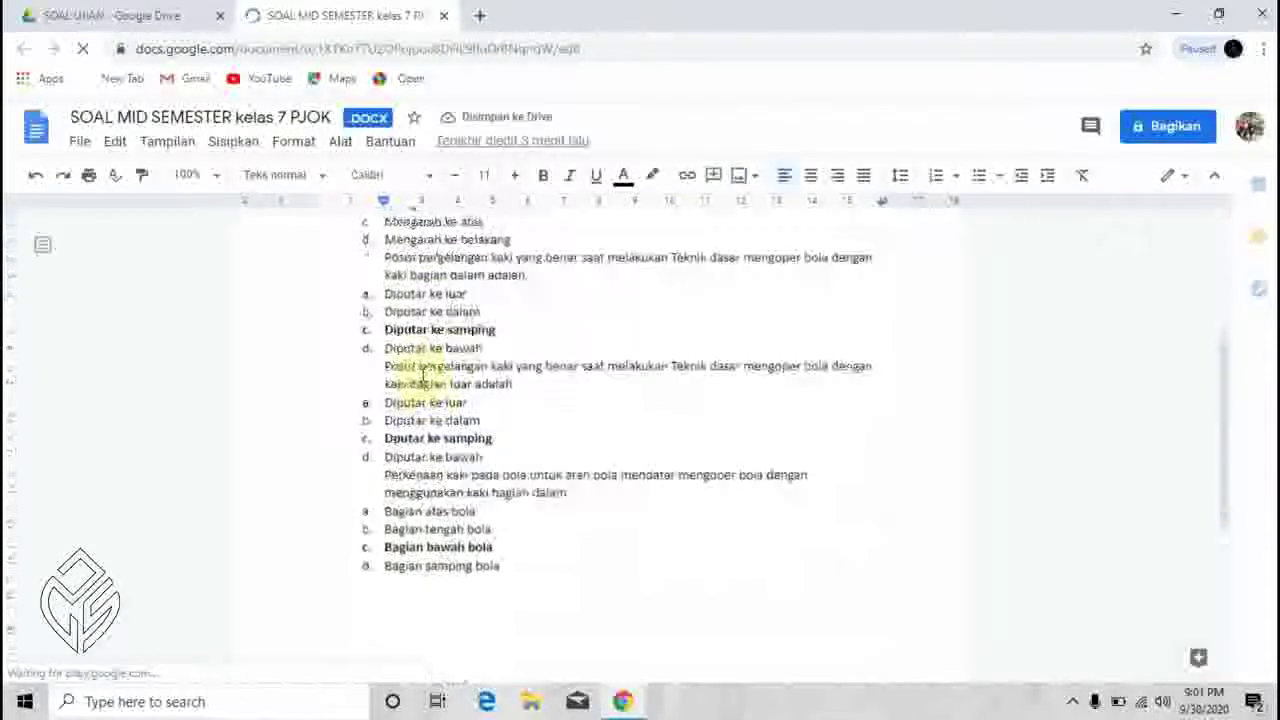
pyautogui.scroll(4, 434, 377)
pyautogui.scroll(3, 436, 377)
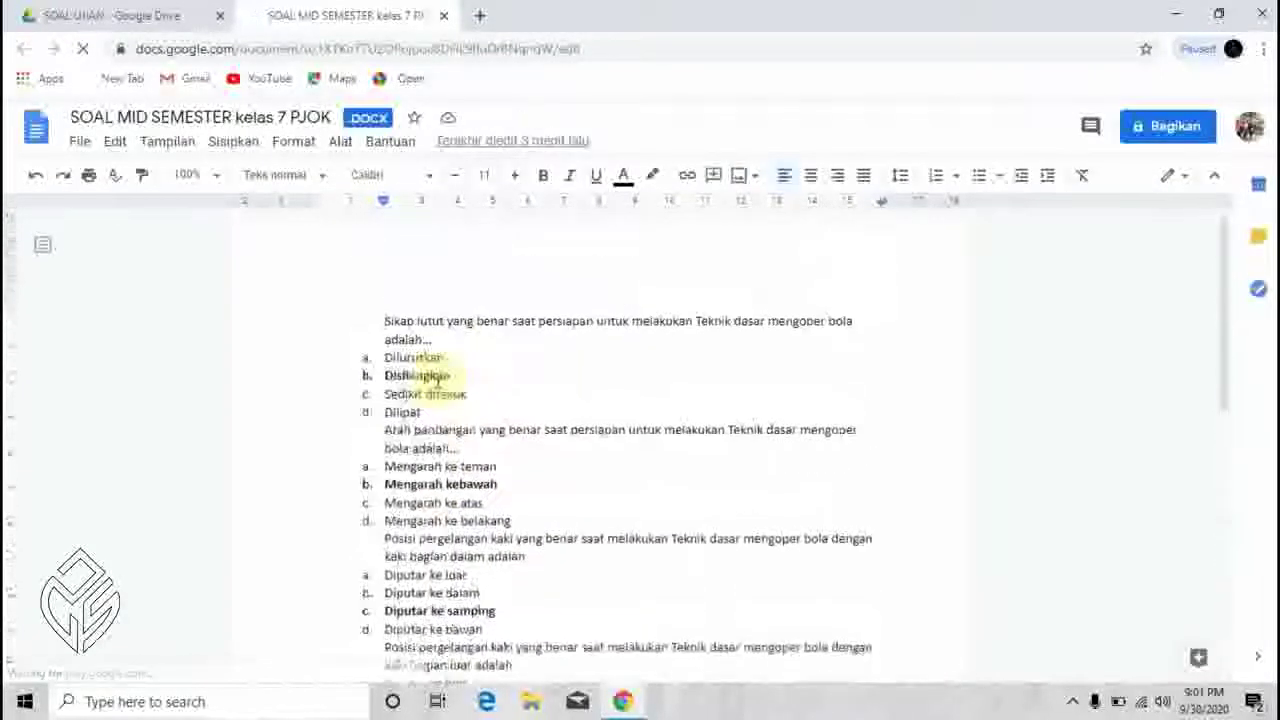
pyautogui.scroll(-8, 466, 335)
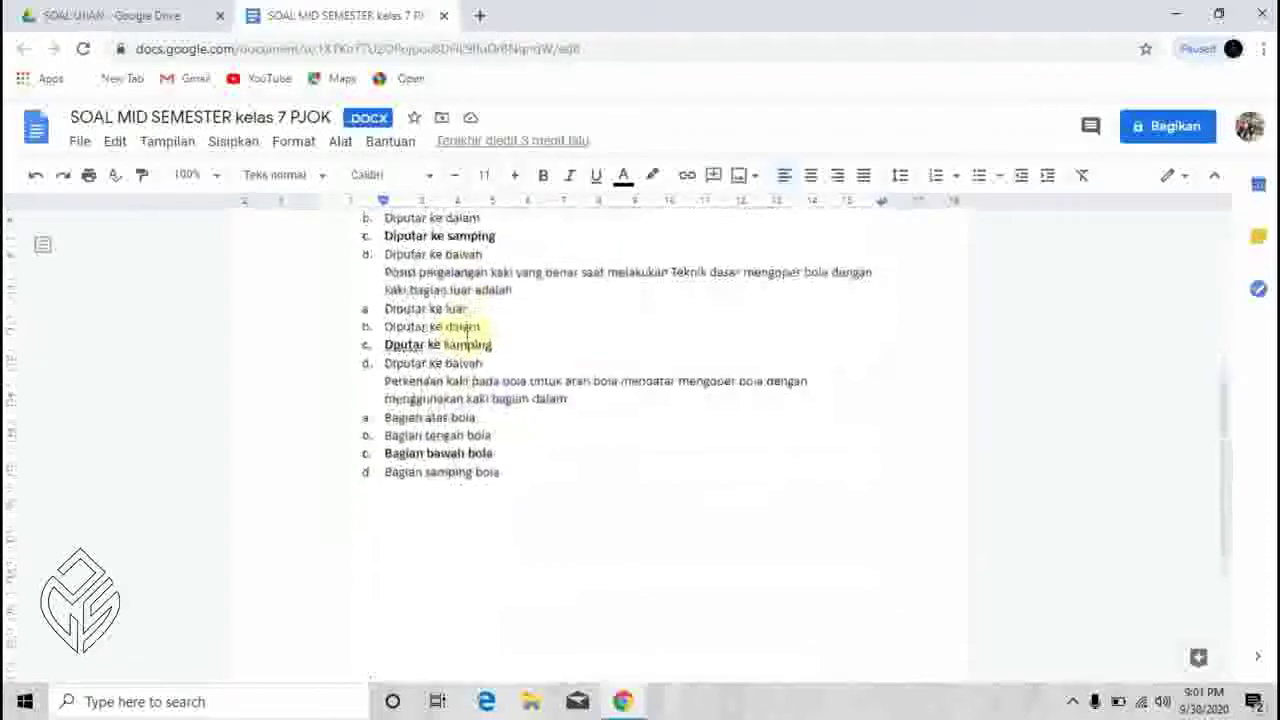
pyautogui.scroll(8, 460, 335)
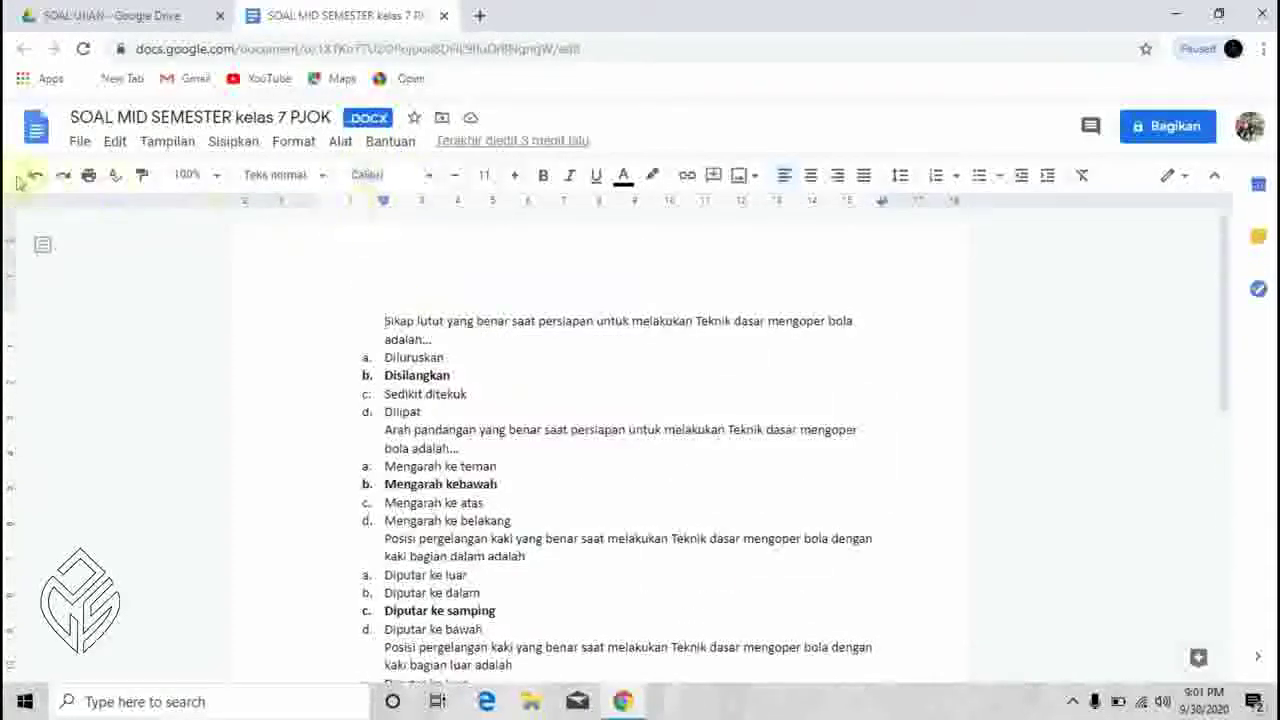
pyautogui.click(79, 141)
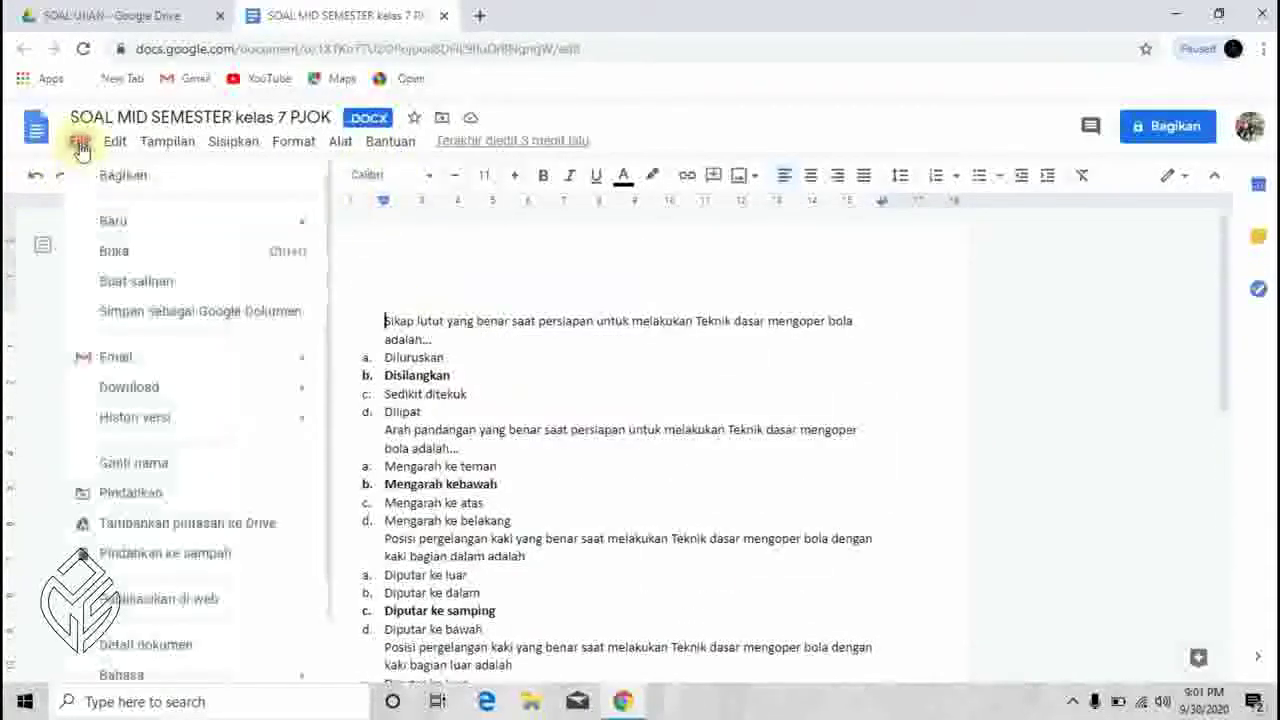
pyautogui.click(172, 318)
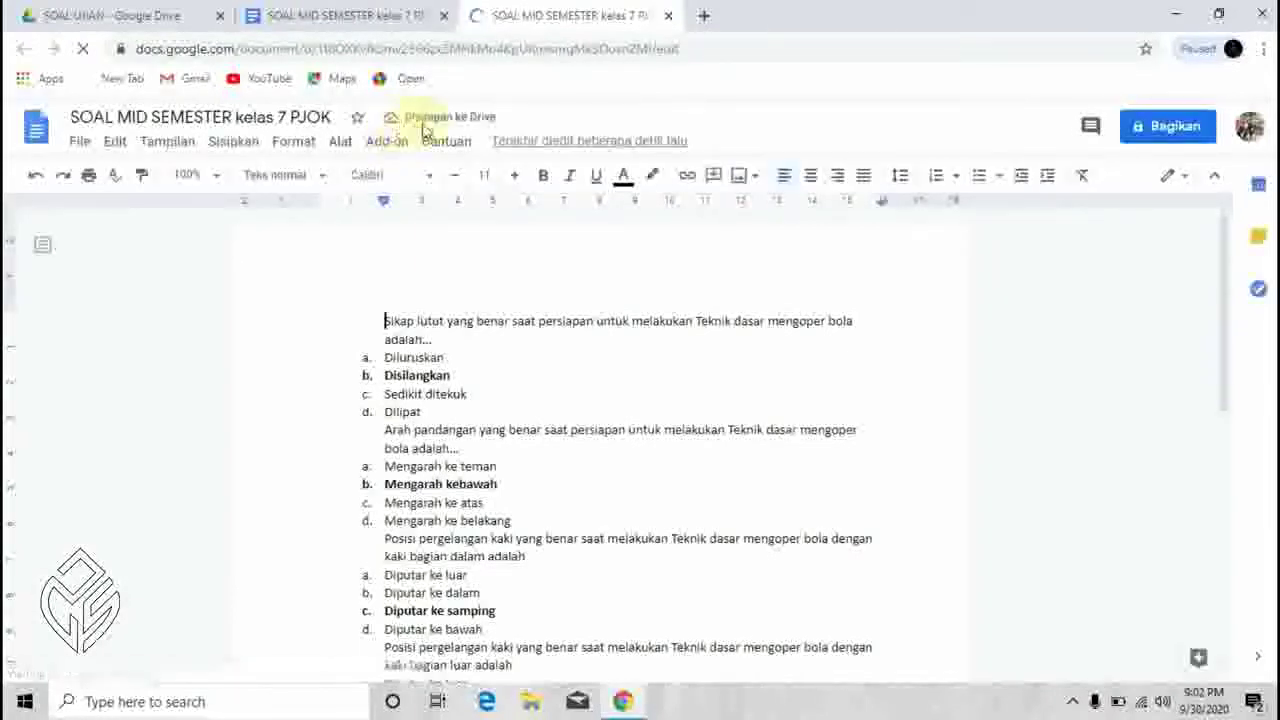
# Close both open document tabs and dismiss the upload notice in the SOAL UJIAN folder
pyautogui.click(668, 15)
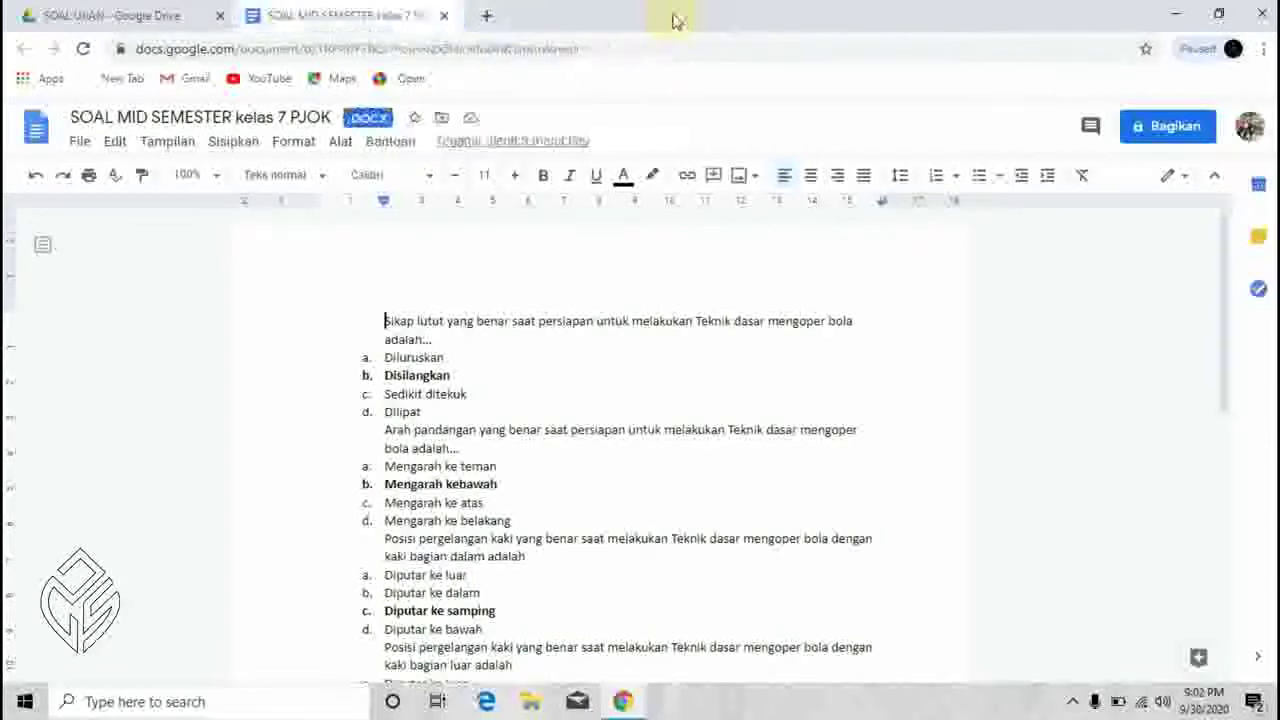
pyautogui.click(445, 17)
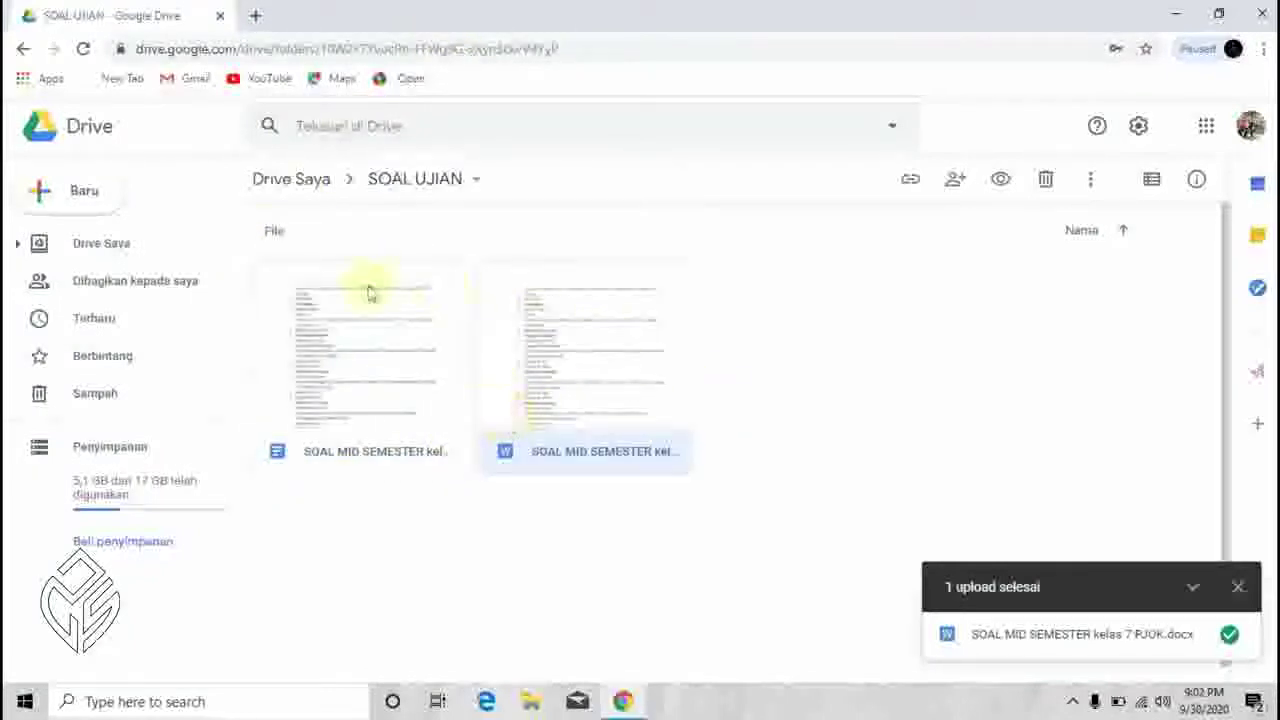
pyautogui.click(474, 514)
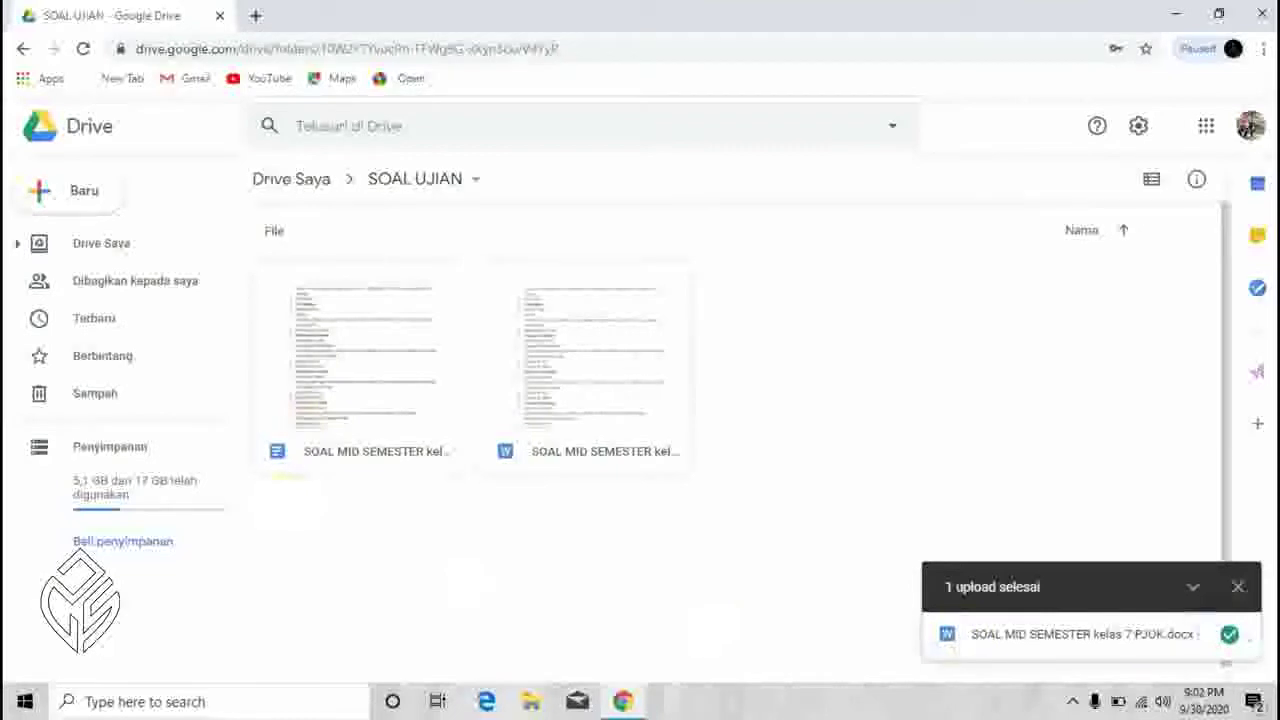
pyautogui.click(1238, 587)
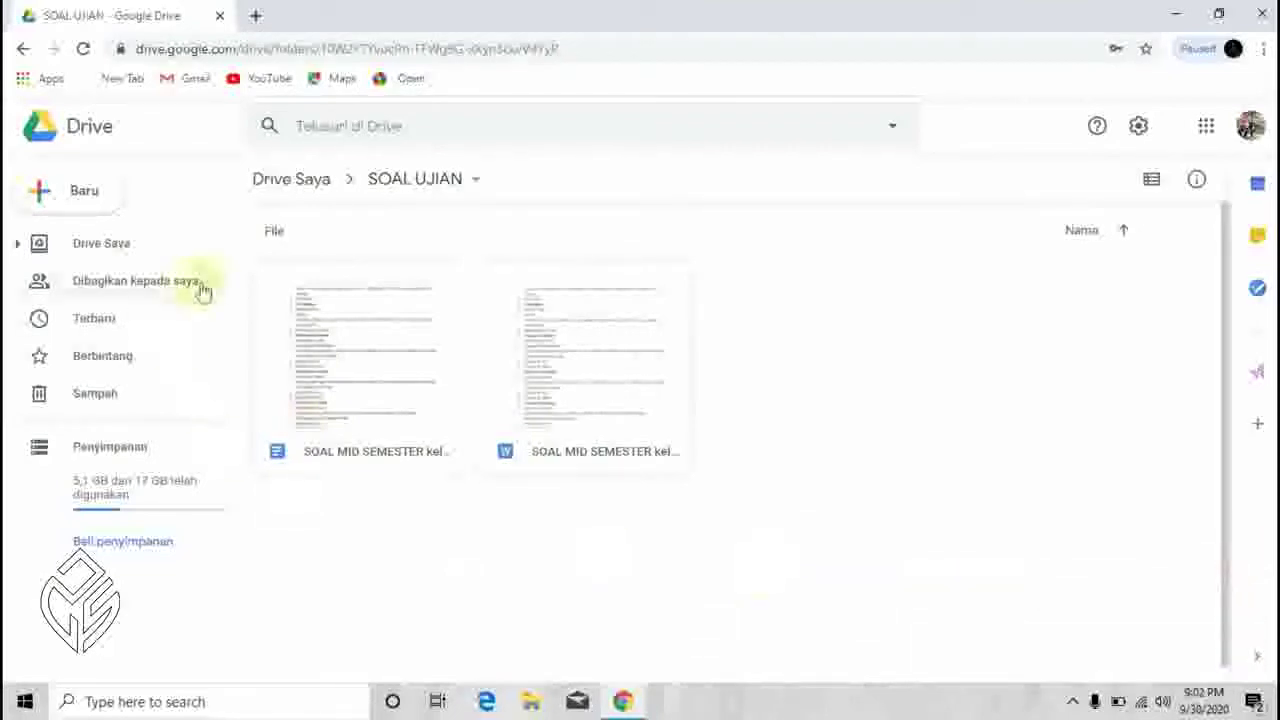
# Create a new blank Google Formulir inside the SOAL UJIAN folder and bring it into view
pyautogui.rightClick(600, 228)
pyautogui.click(727, 470)
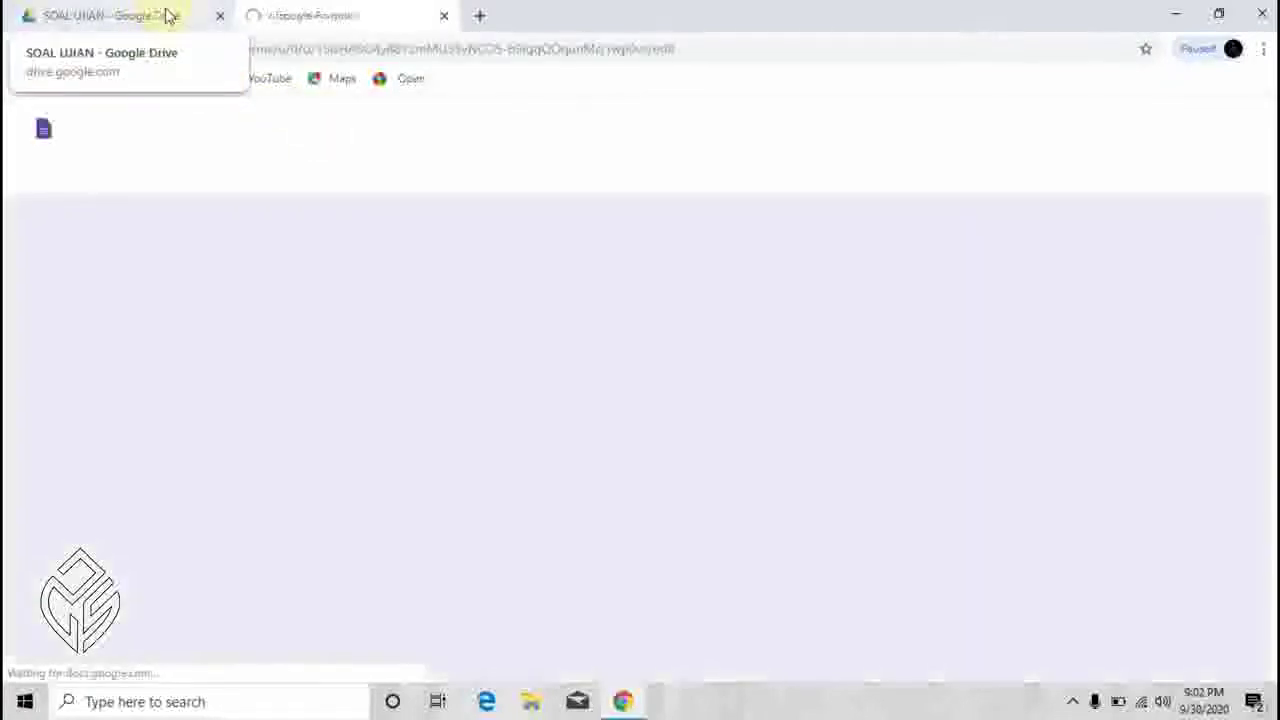
pyautogui.click(166, 13)
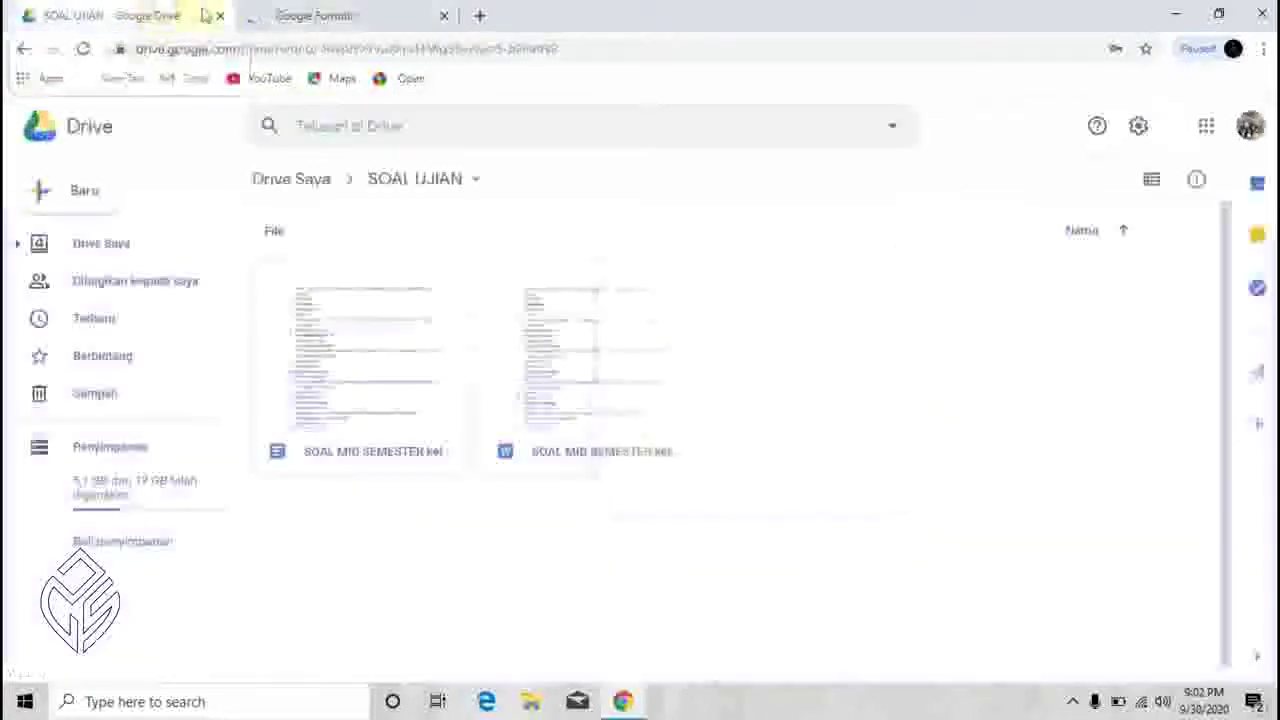
pyautogui.click(337, 13)
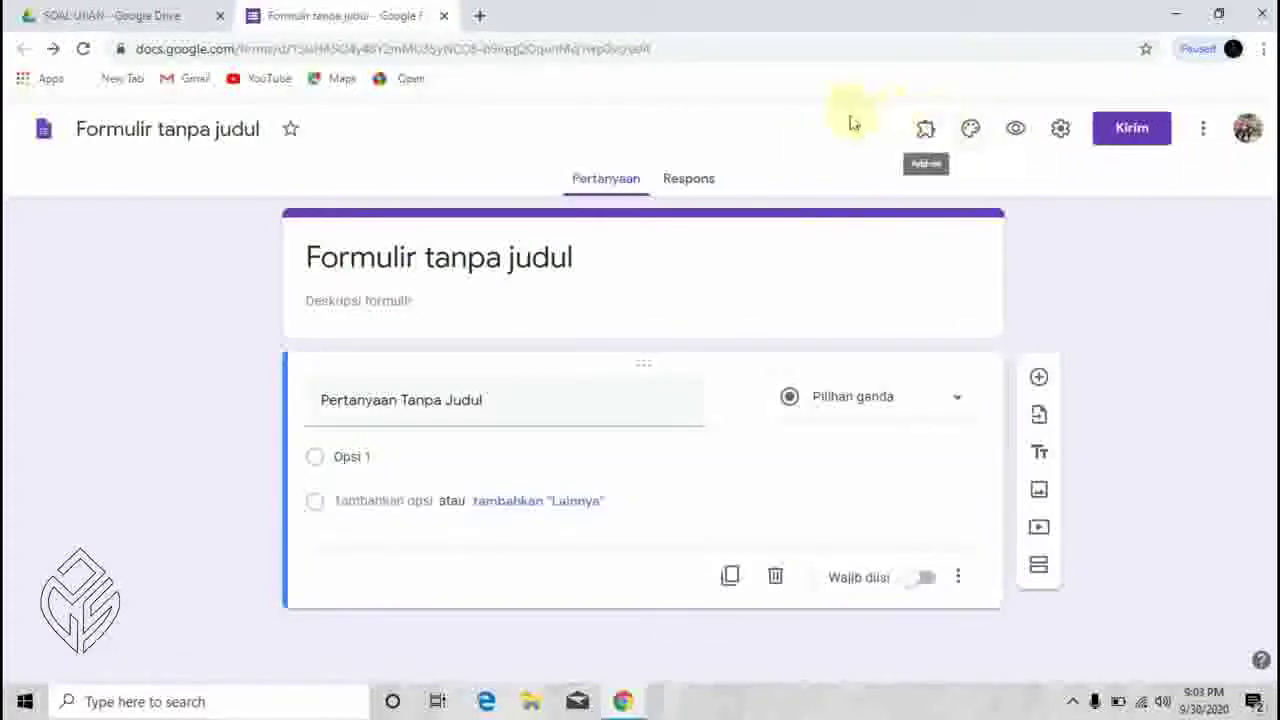
# Check which add-ons are installed for the untitled form and open the add-on store
pyautogui.click(925, 140)
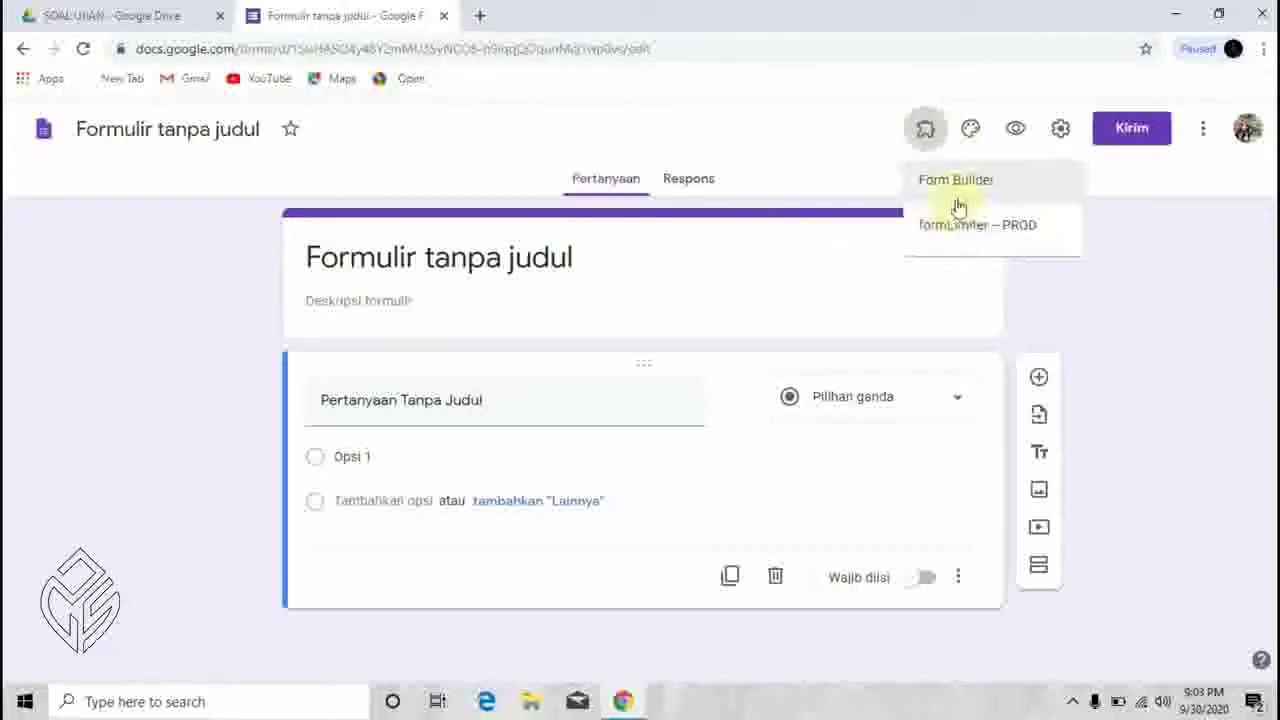
pyautogui.click(1208, 140)
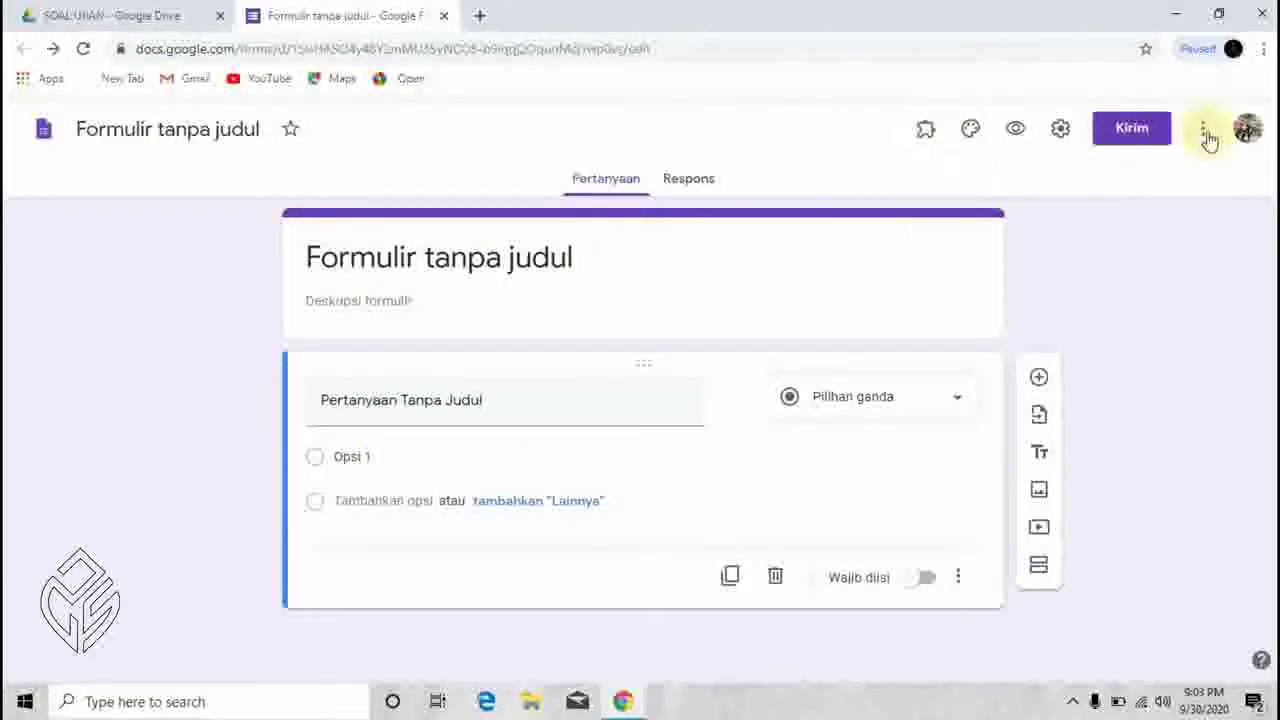
pyautogui.click(1208, 140)
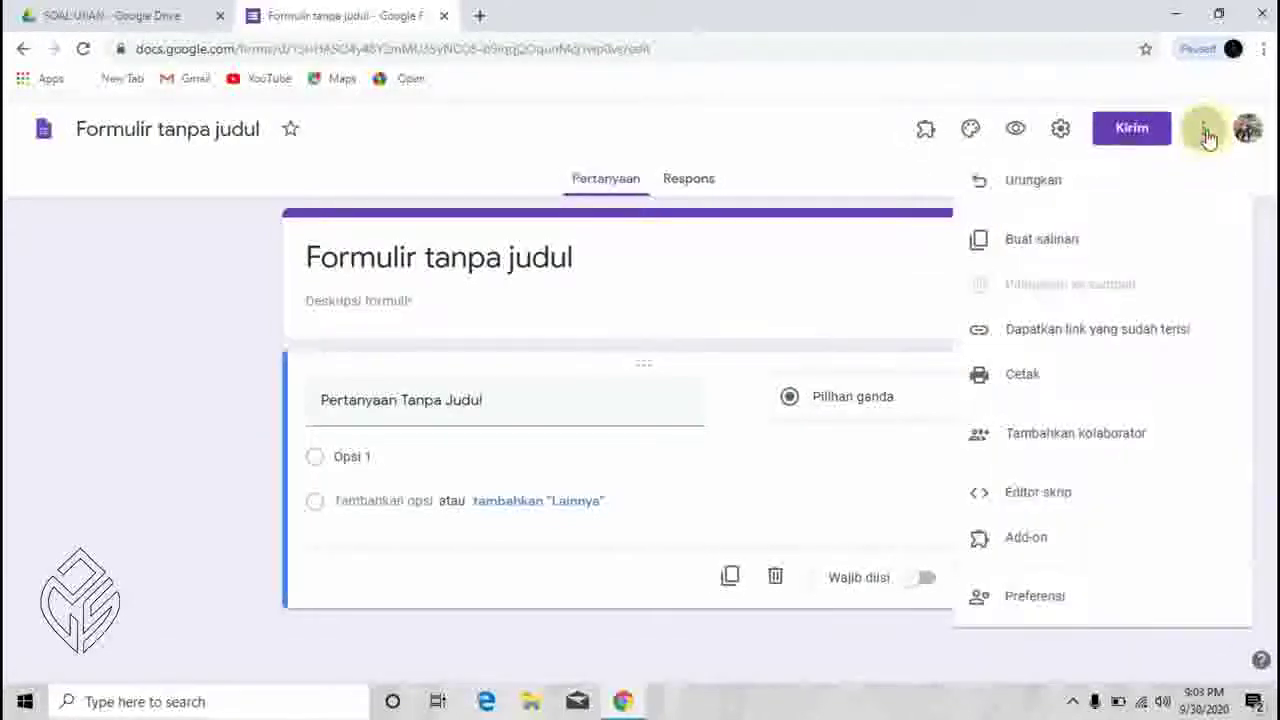
pyautogui.click(1013, 540)
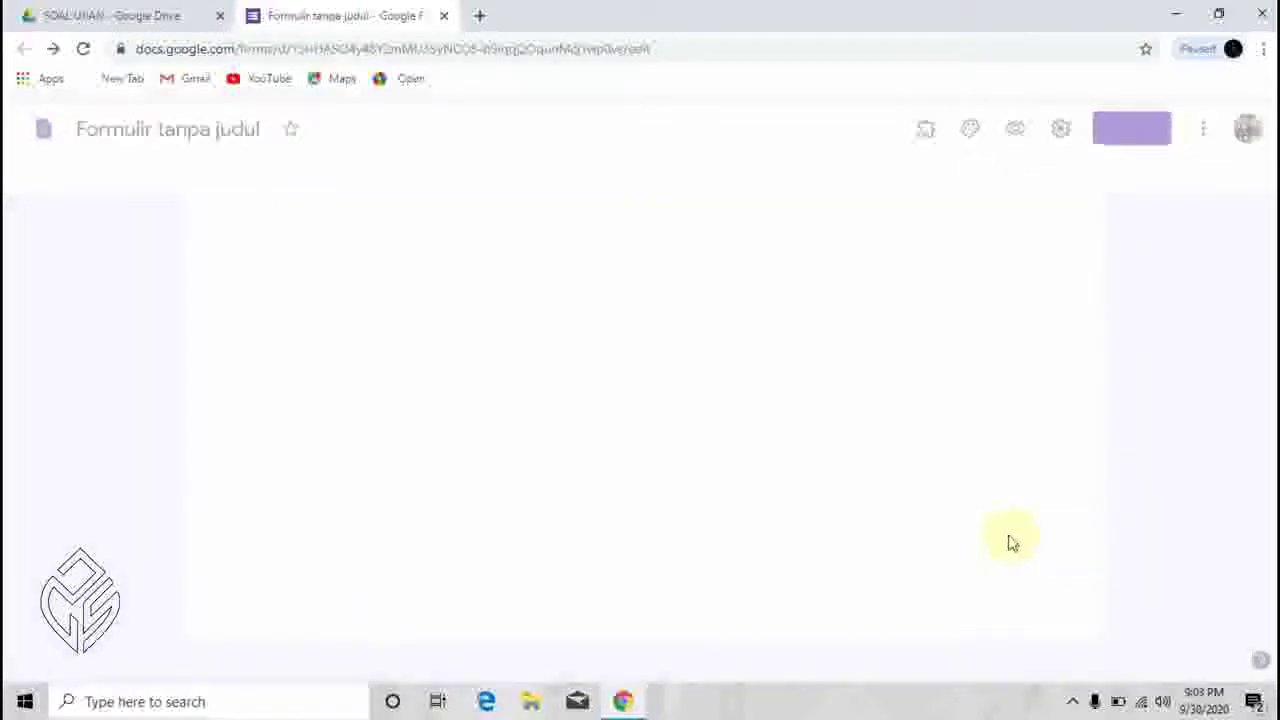
# Search the add-on store for Form Builder, check its listing, and close the store
pyautogui.click(561, 52)
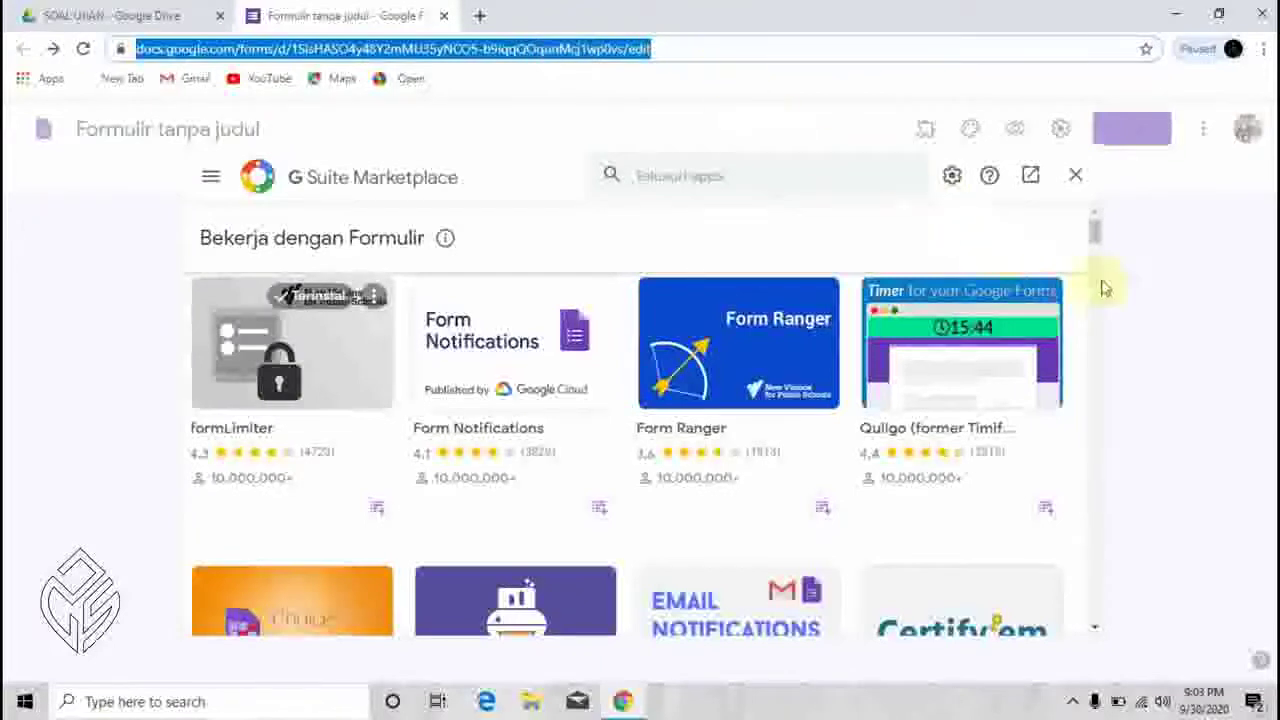
pyautogui.click(1094, 232)
pyautogui.scroll(-2, 394, 420)
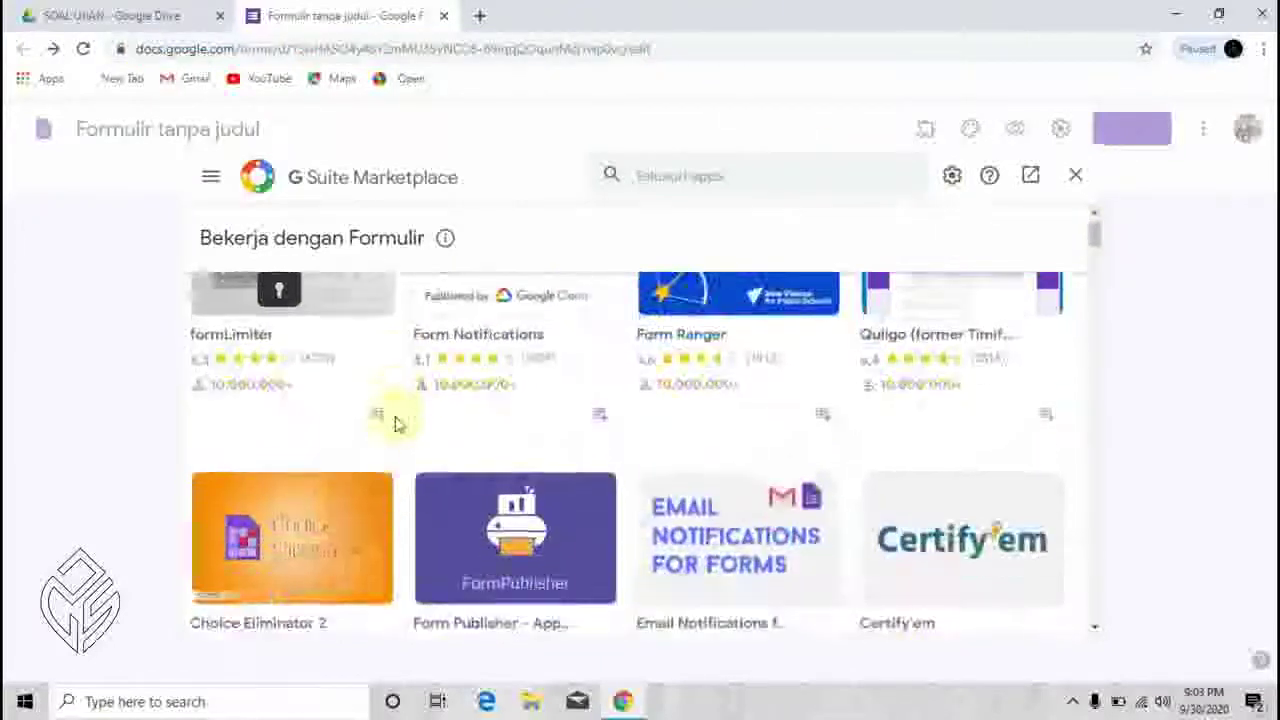
pyautogui.scroll(1, 420, 400)
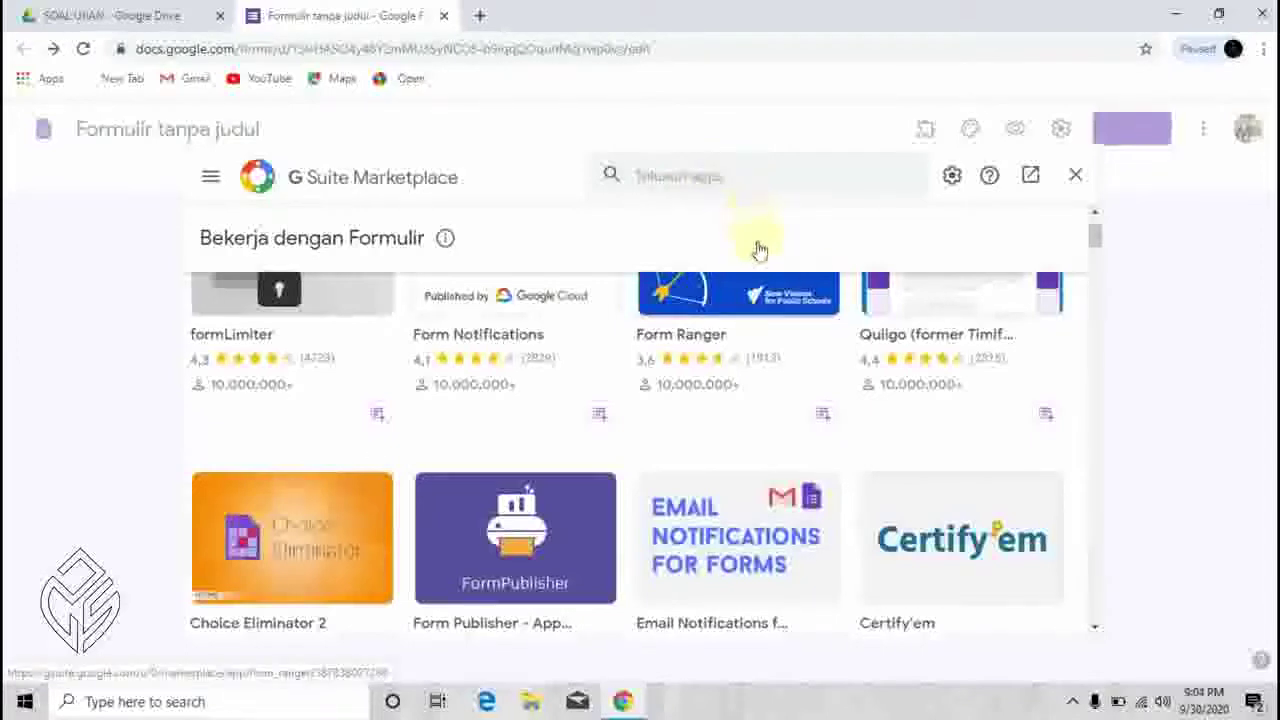
pyautogui.click(771, 178)
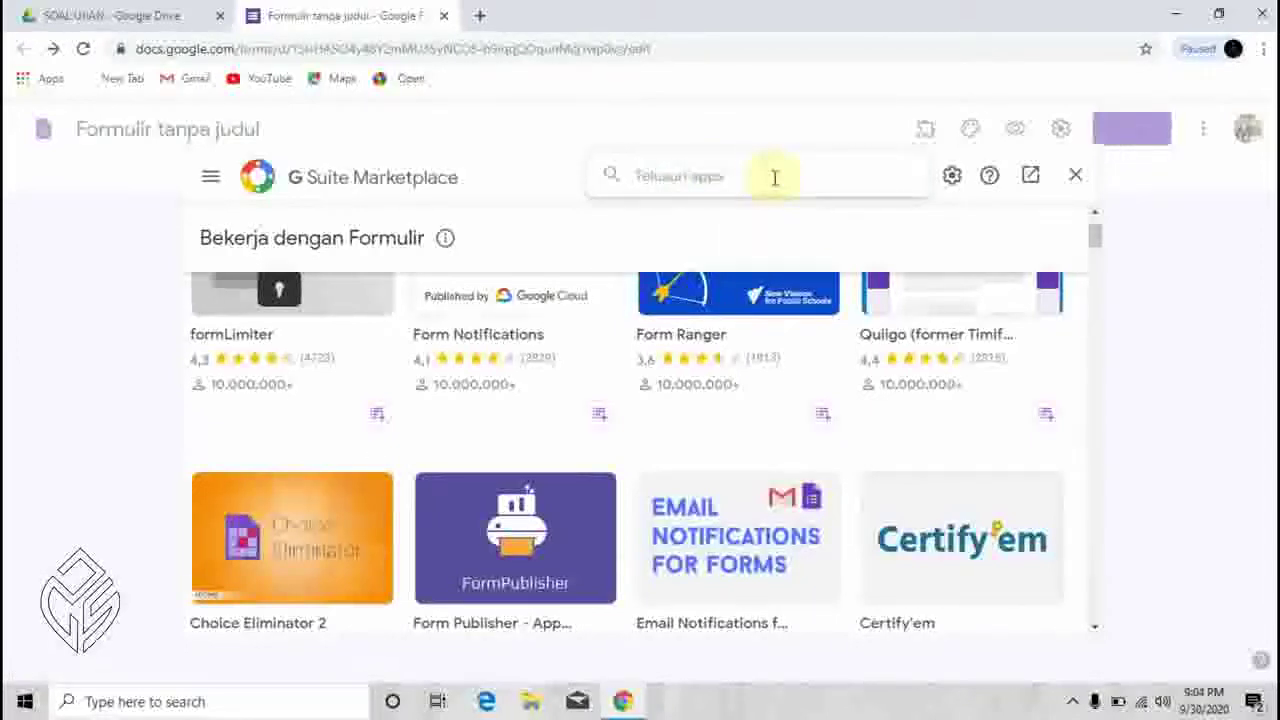
pyautogui.write('FORM ')
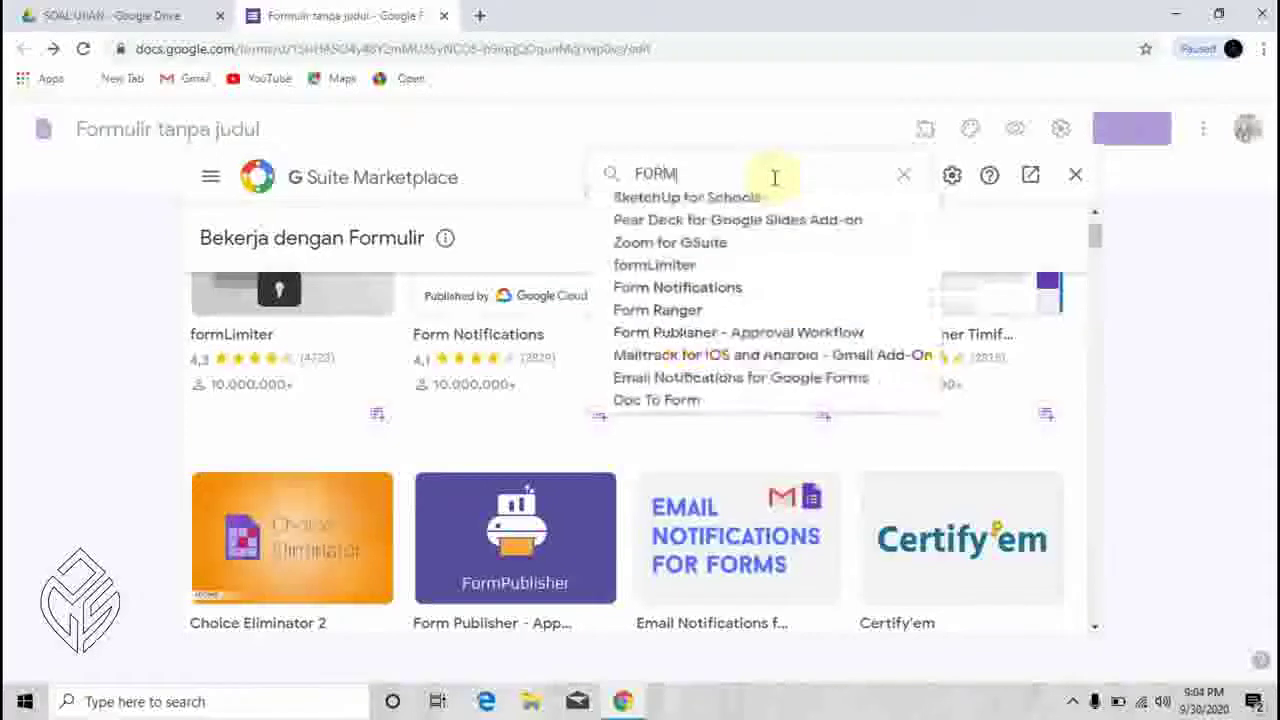
pyautogui.write('BUILDER')
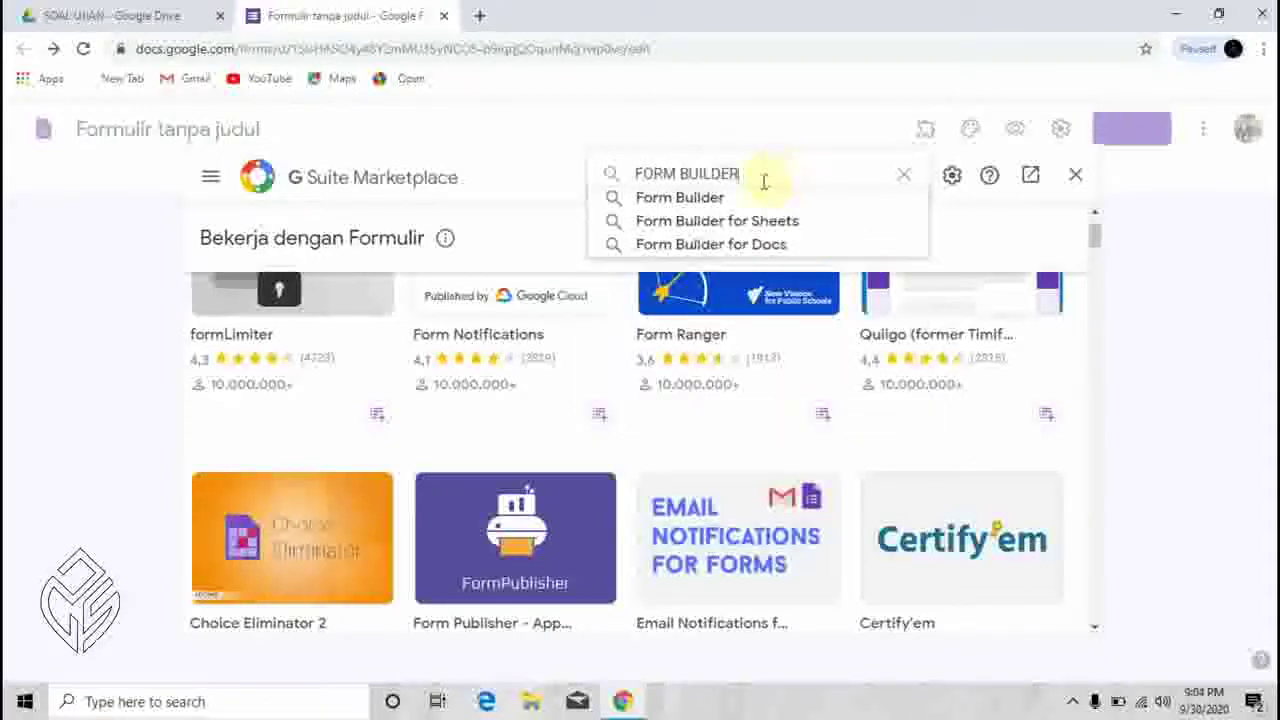
pyautogui.click(727, 205)
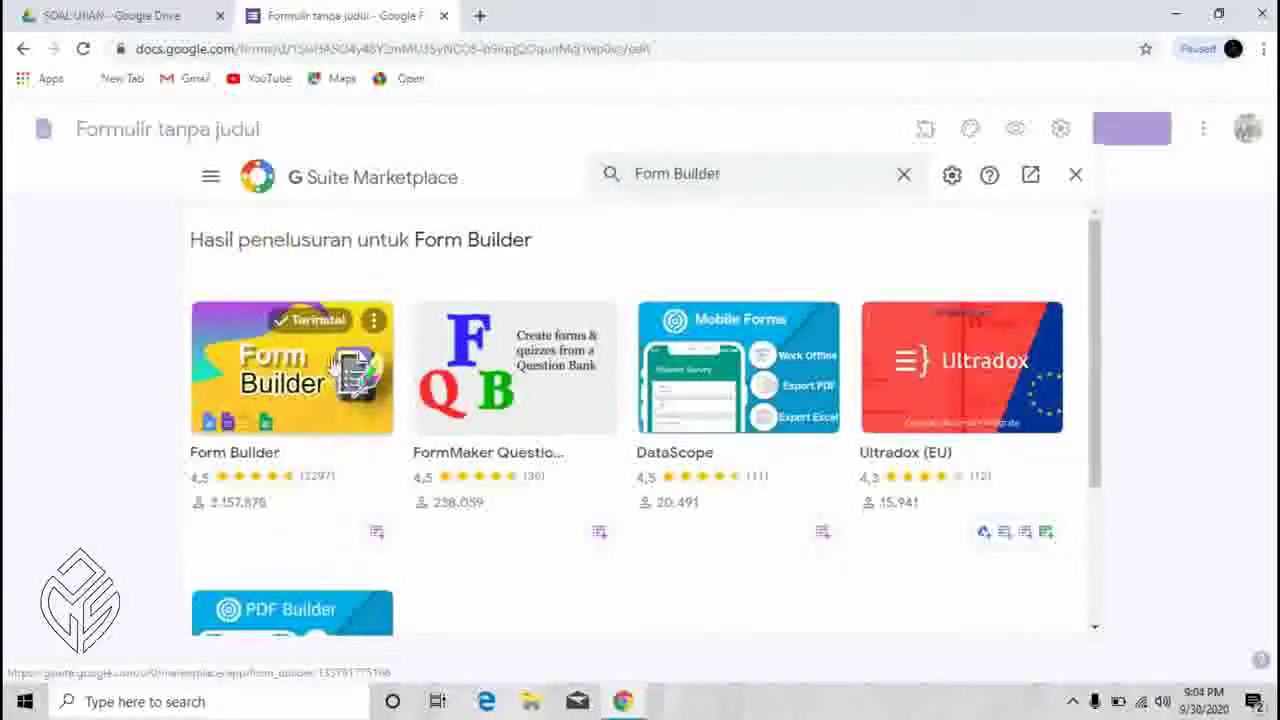
pyautogui.click(275, 420)
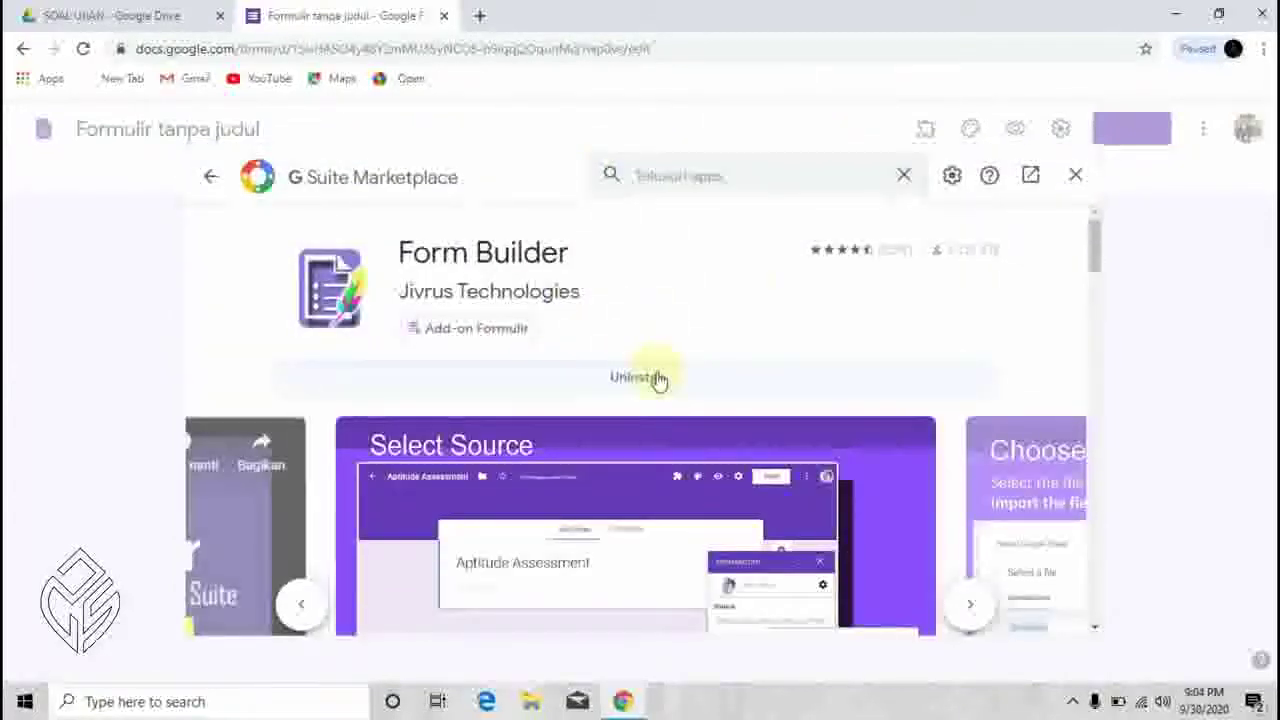
pyautogui.click(1075, 177)
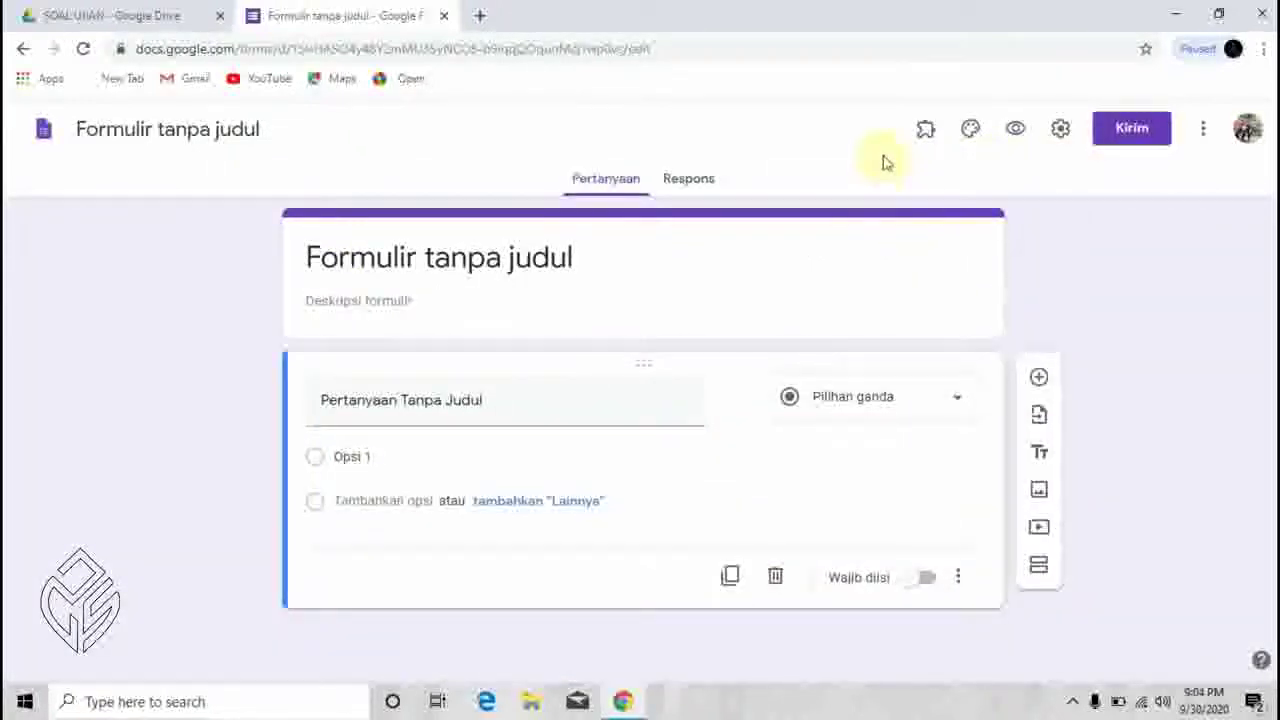
# Check which commands the installed Form Builder add-on offers for the form, and close its dialog
pyautogui.click(924, 134)
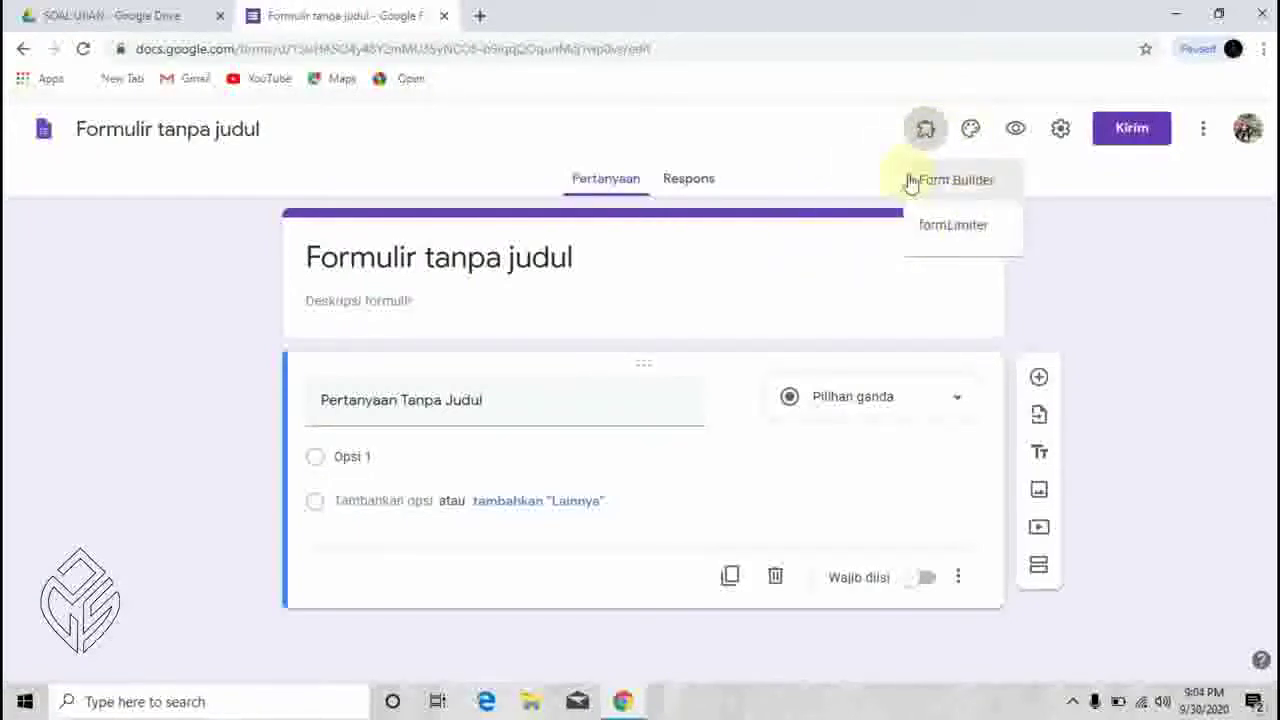
pyautogui.click(956, 180)
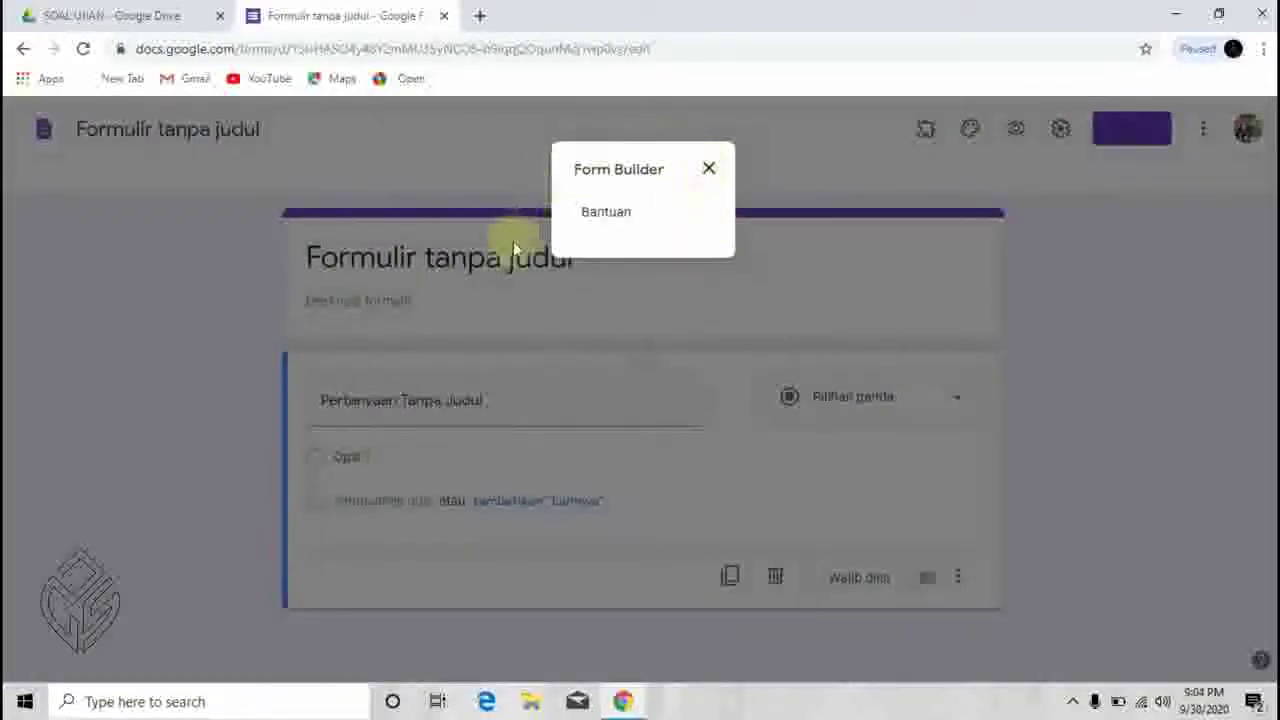
pyautogui.click(714, 172)
# Find Form Builder in the G Suite Marketplace and uninstall it
pyautogui.click(1203, 130)
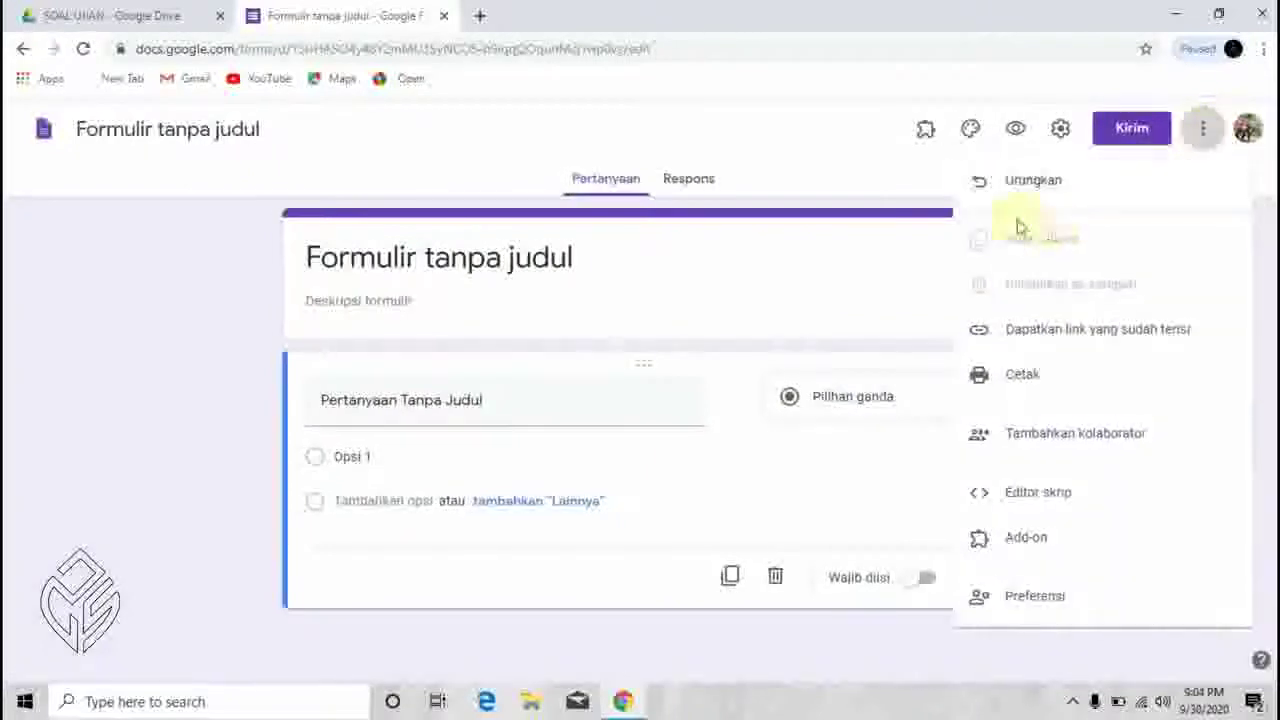
pyautogui.click(1020, 550)
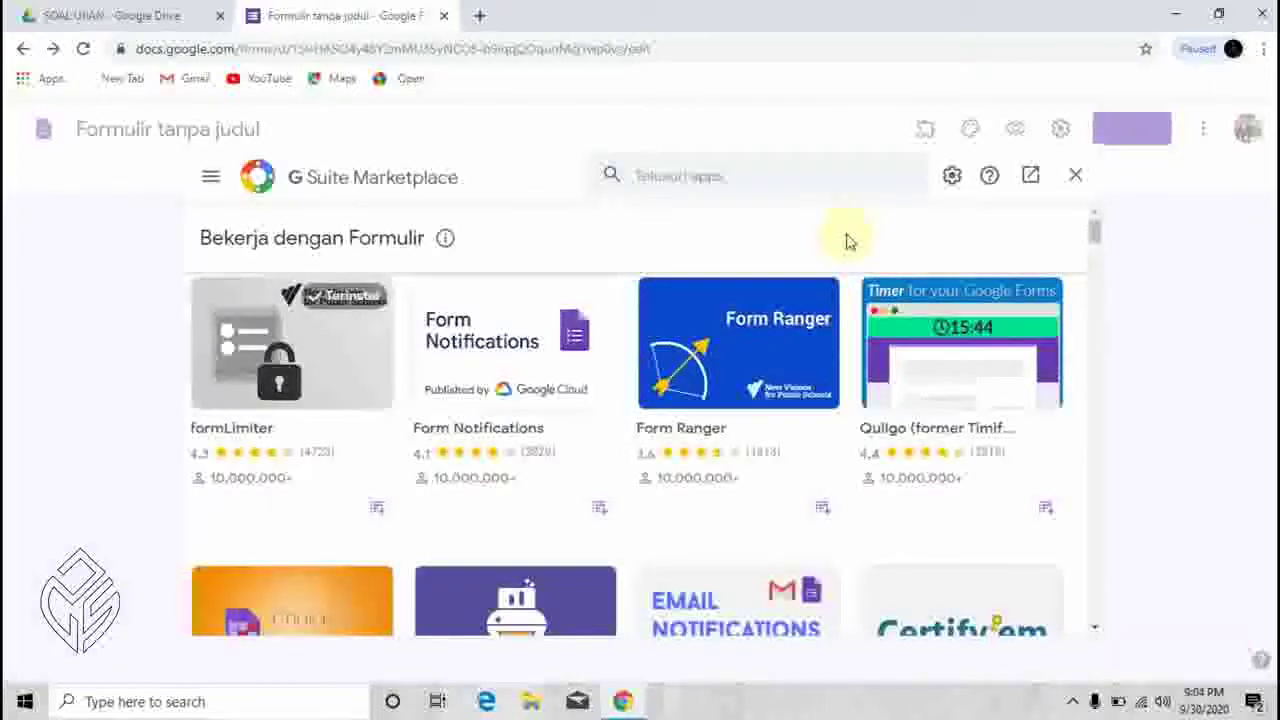
pyautogui.click(790, 166)
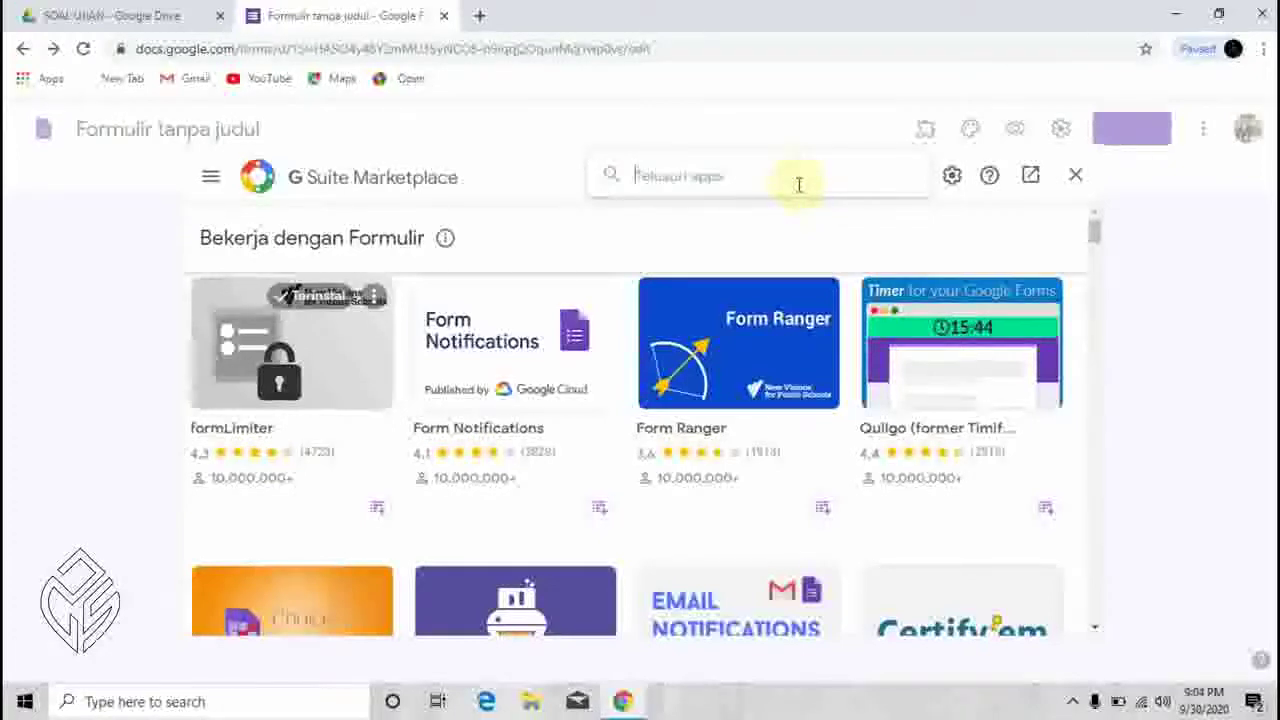
pyautogui.write('M B U')
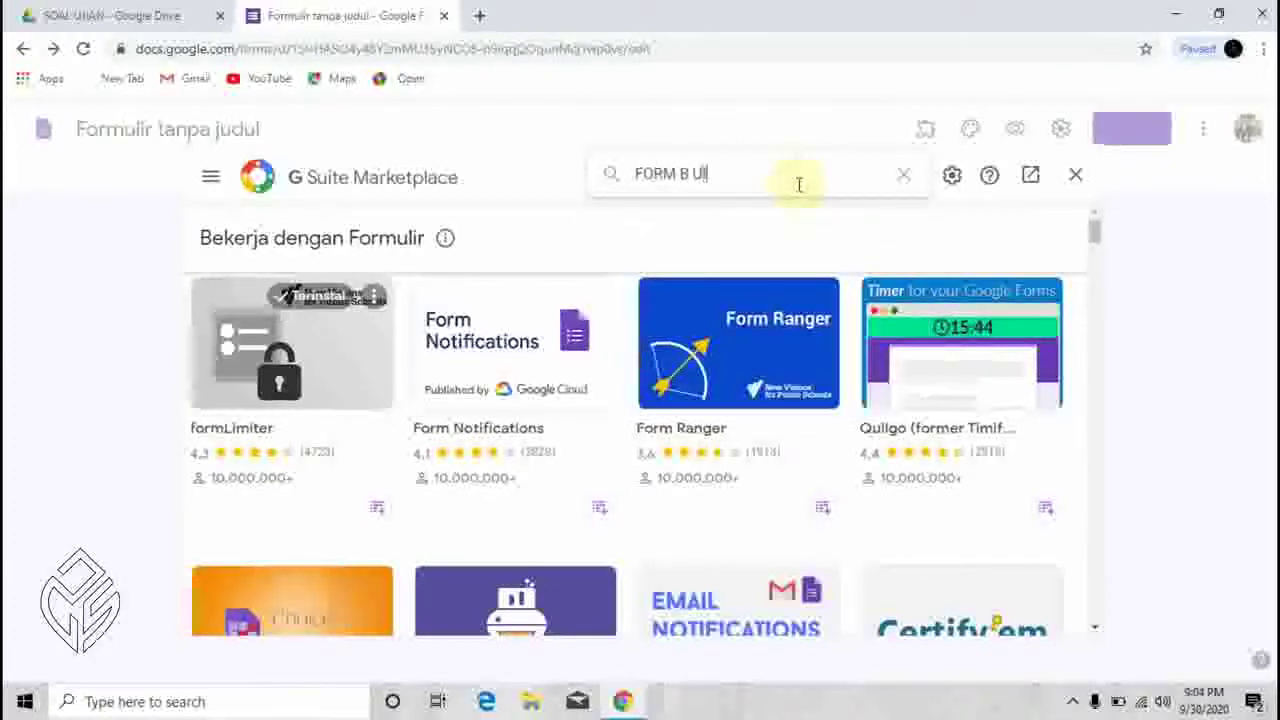
pyautogui.press('BackSpace')
pyautogui.write('UILDER')
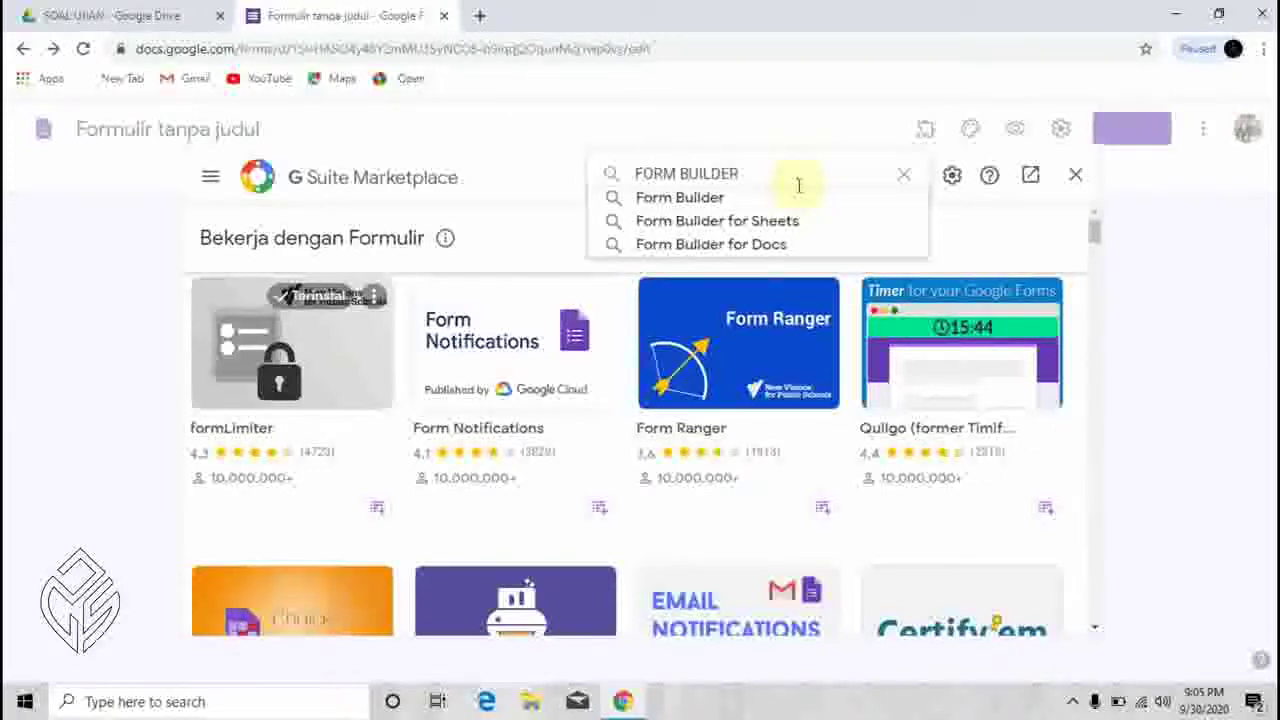
pyautogui.click(664, 199)
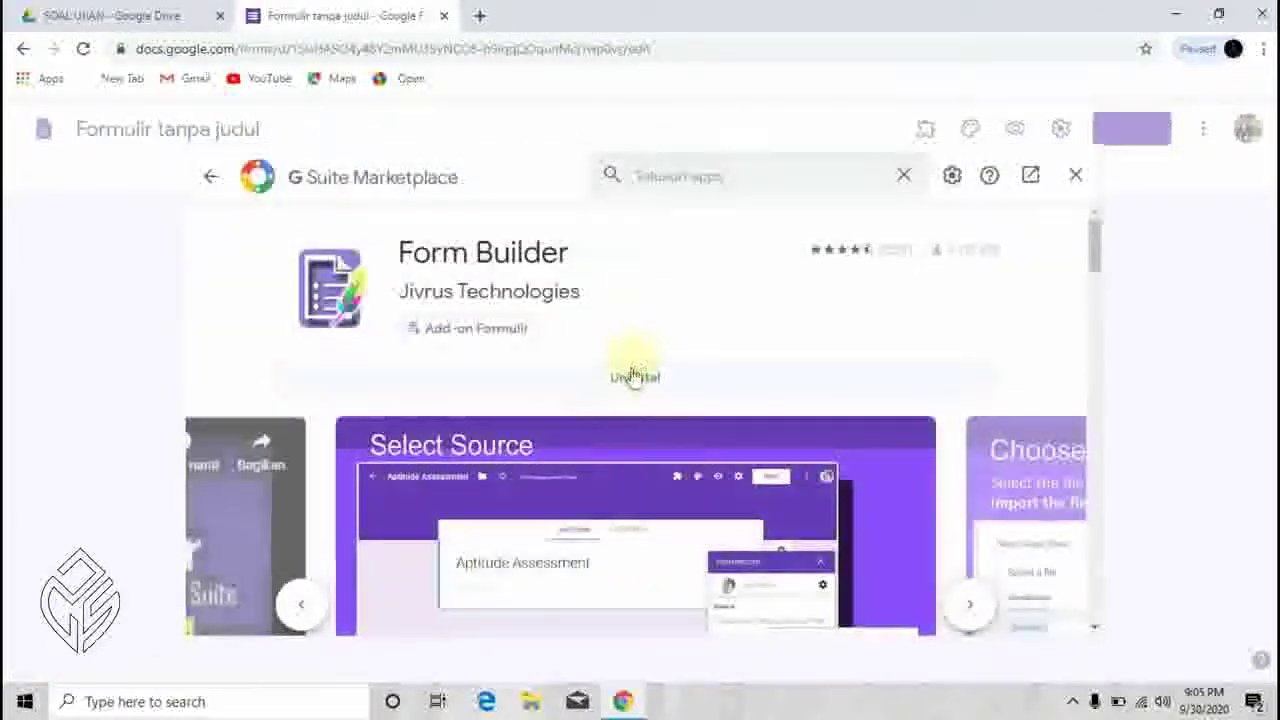
pyautogui.click(631, 375)
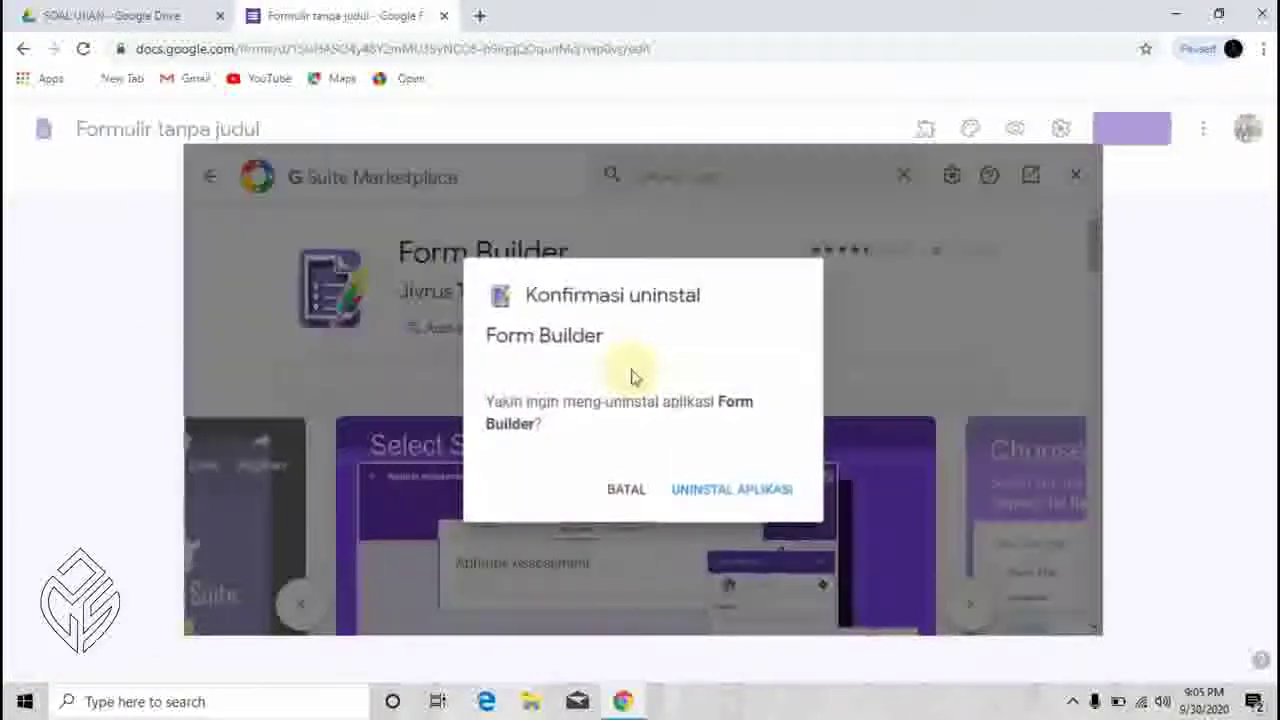
pyautogui.click(706, 486)
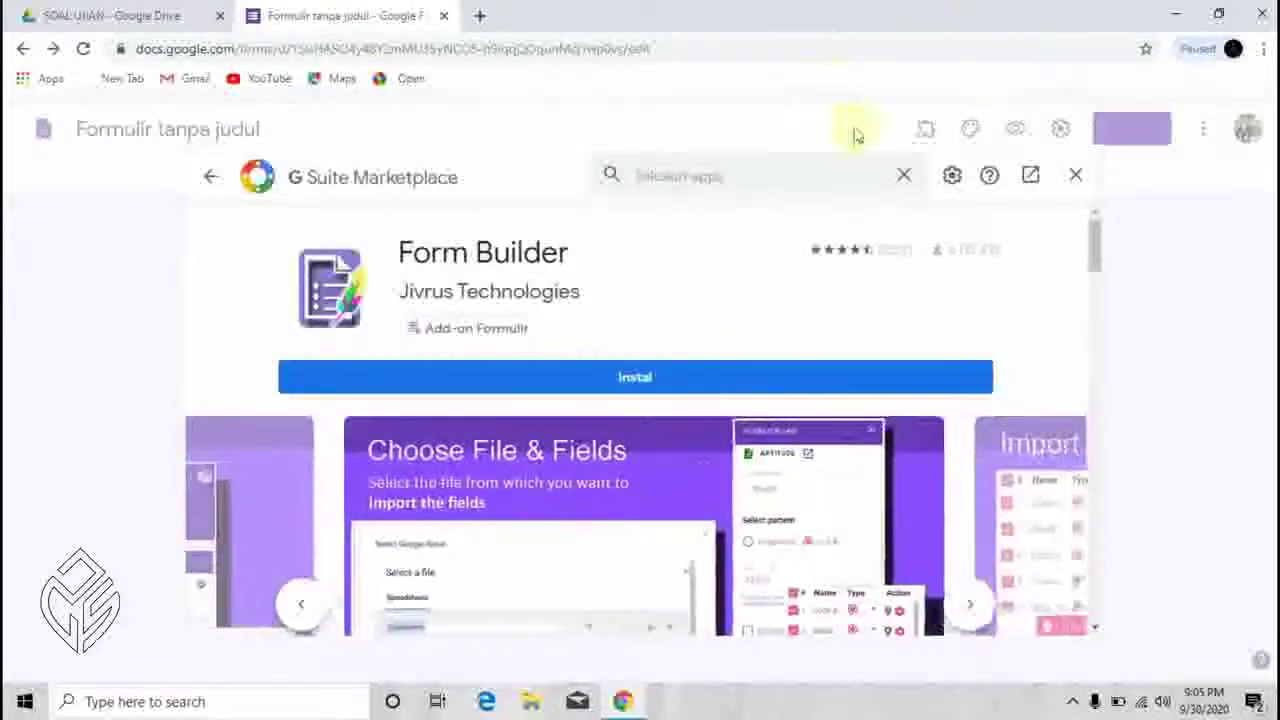
# Install Form Builder from its listing, grant the Google account permissions it requests, and return to the form
pyautogui.click(634, 375)
pyautogui.click(745, 501)
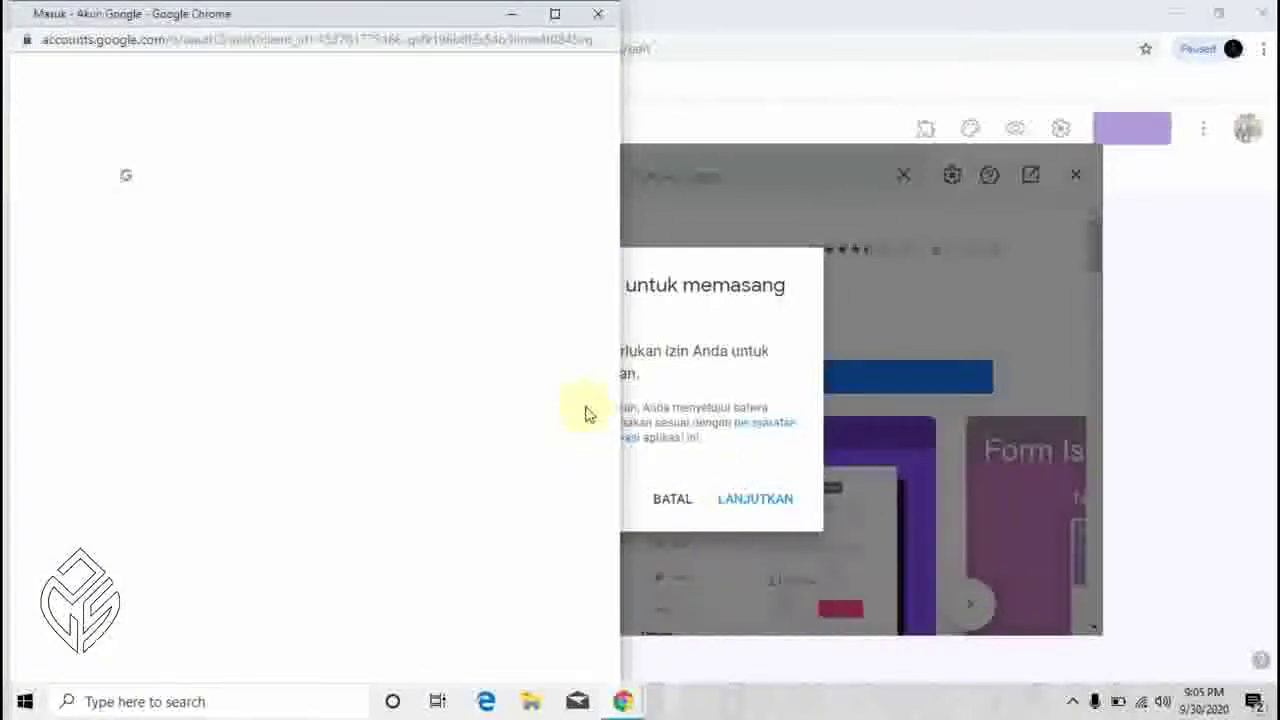
pyautogui.click(267, 398)
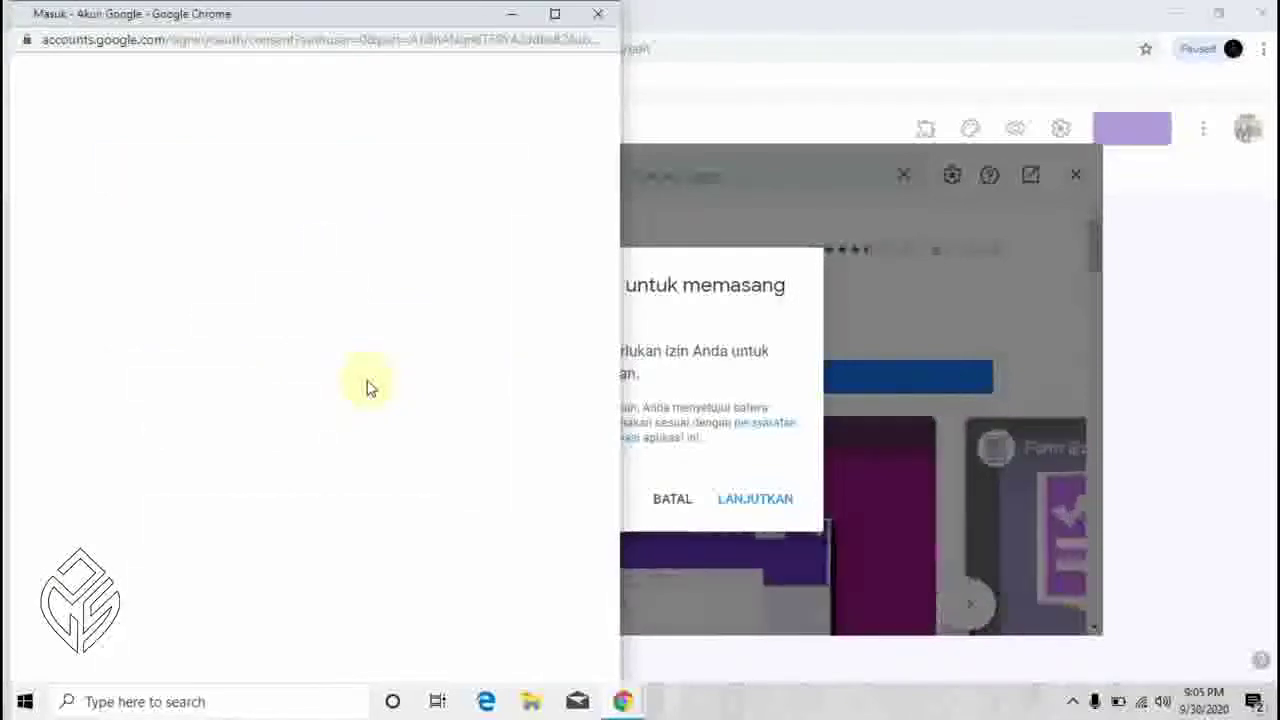
pyautogui.scroll(-2, 475, 400)
pyautogui.scroll(-5, 475, 400)
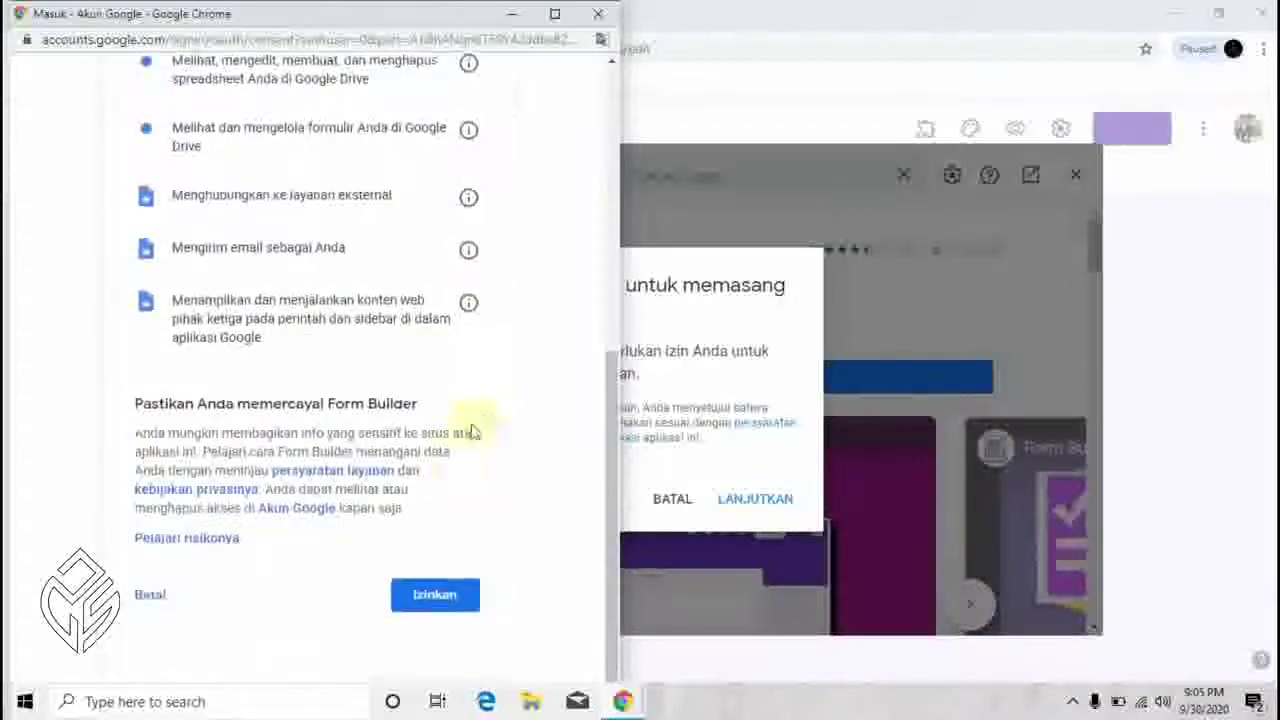
pyautogui.click(435, 598)
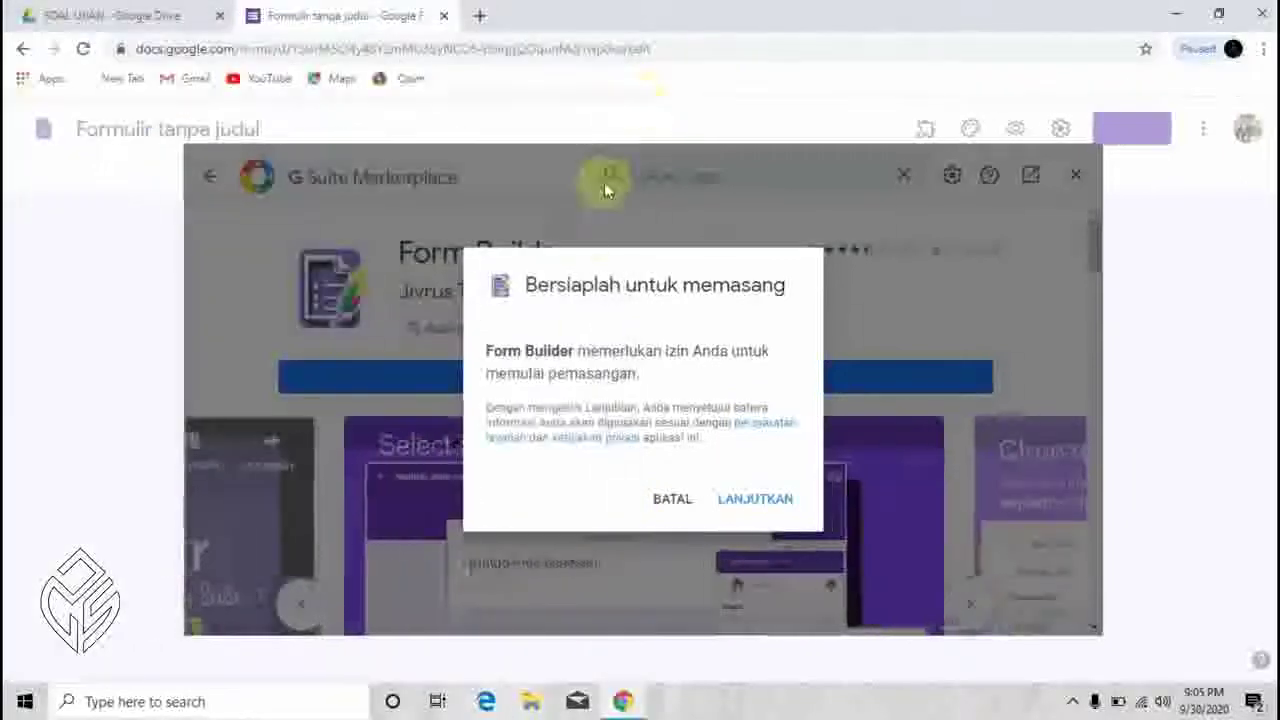
pyautogui.click(768, 505)
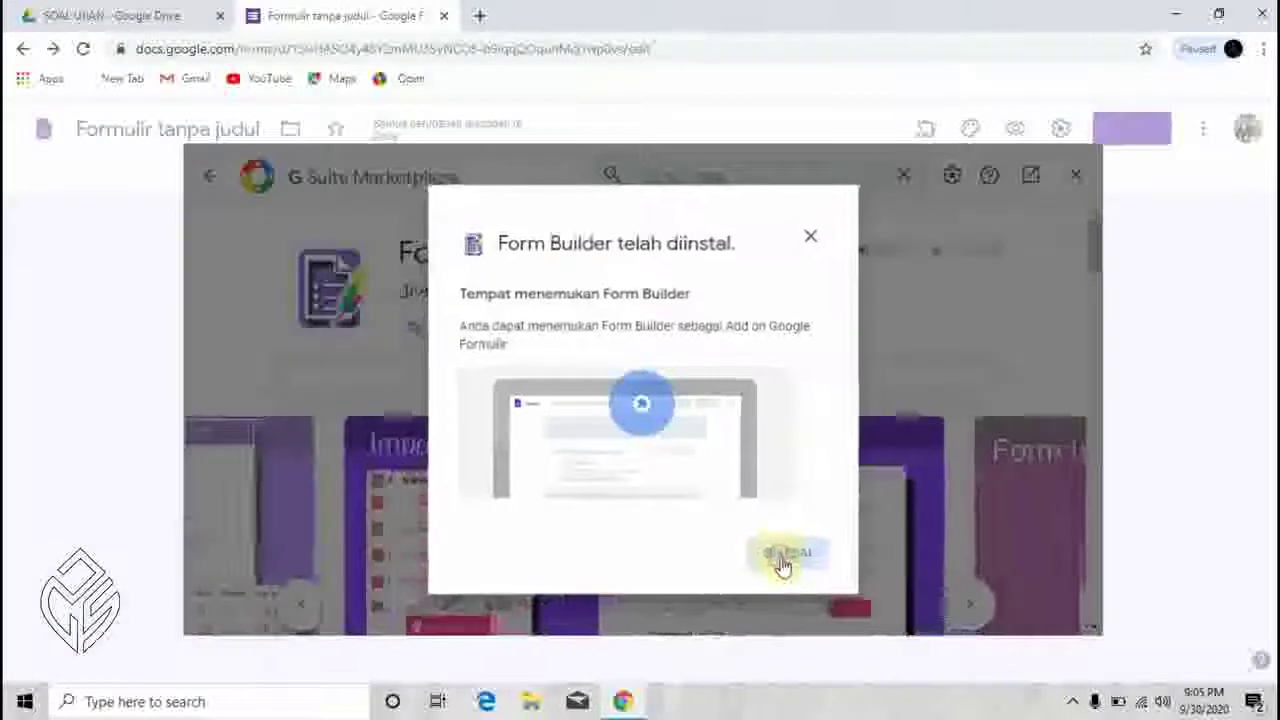
pyautogui.click(782, 563)
pyautogui.click(1078, 177)
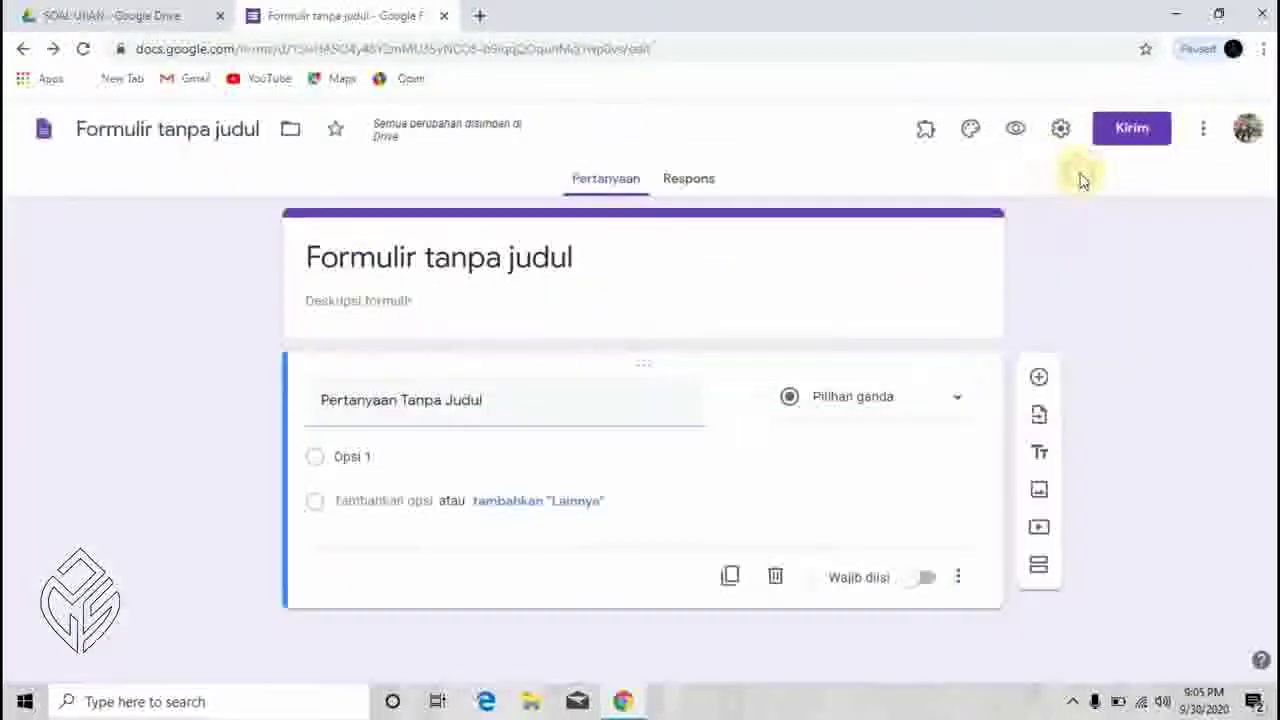
# Start the Form Builder add-on and choose Google Docs as the import source
pyautogui.click(926, 133)
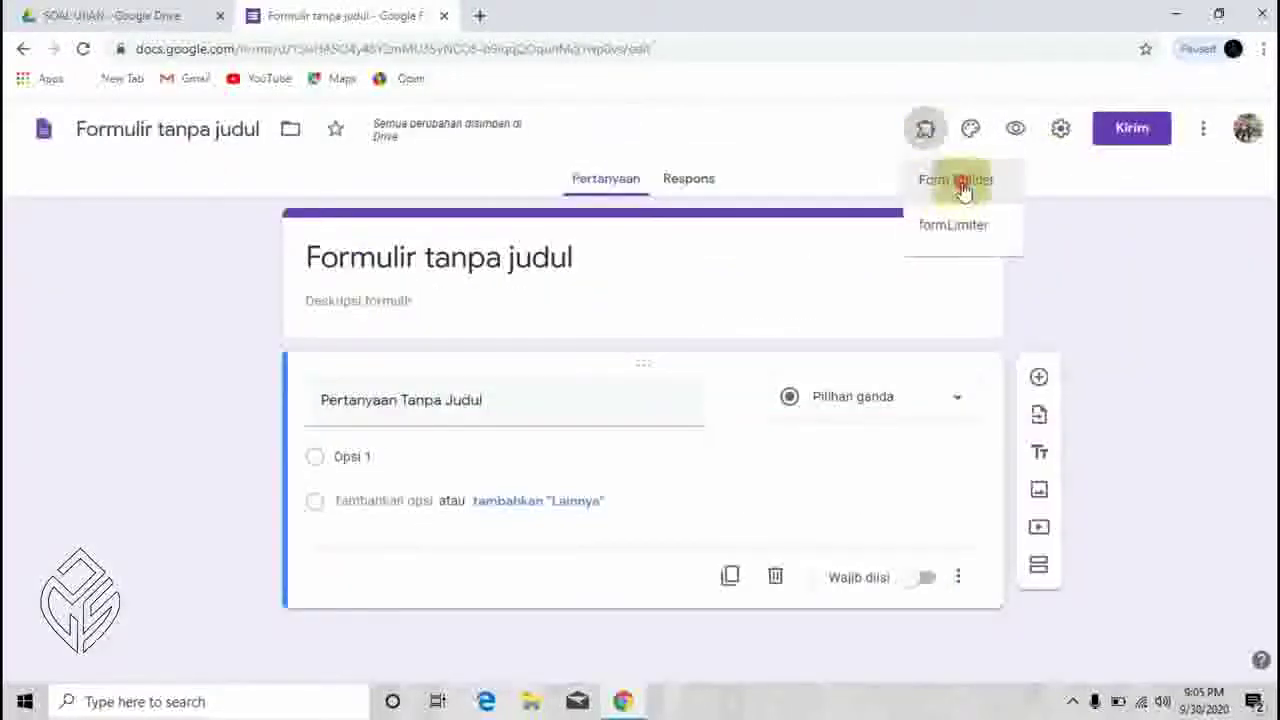
pyautogui.click(965, 183)
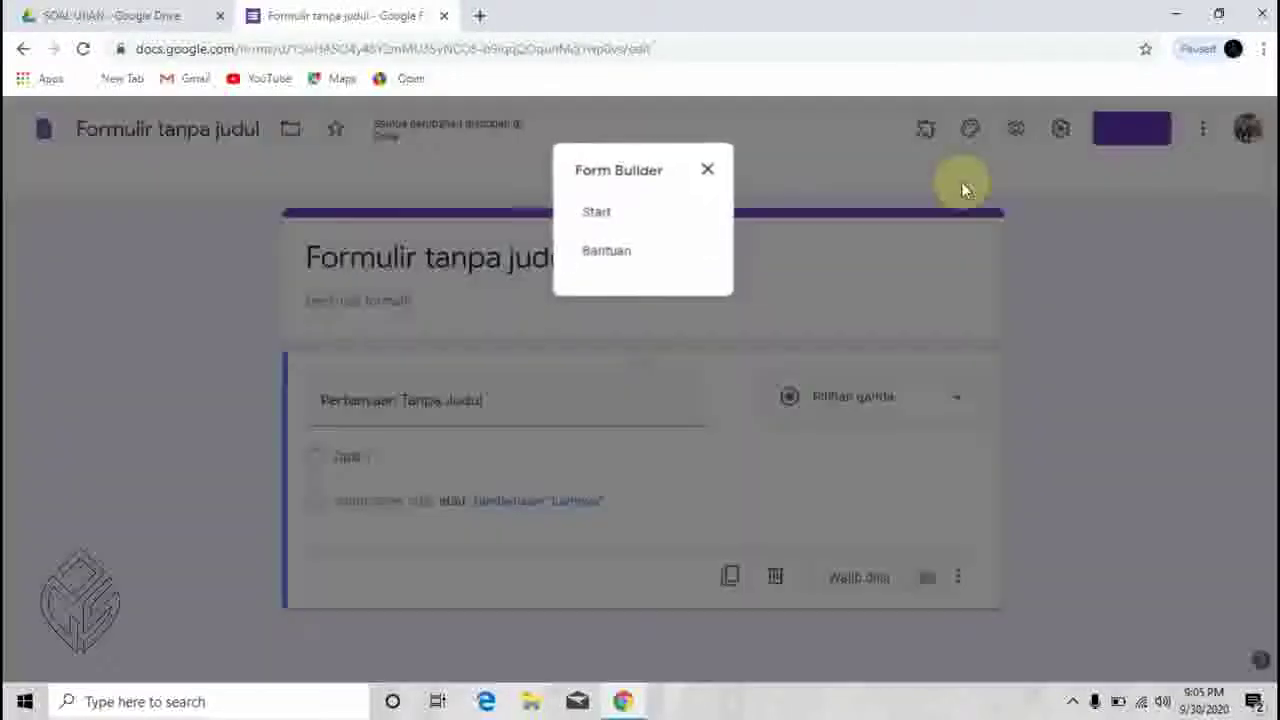
pyautogui.click(605, 222)
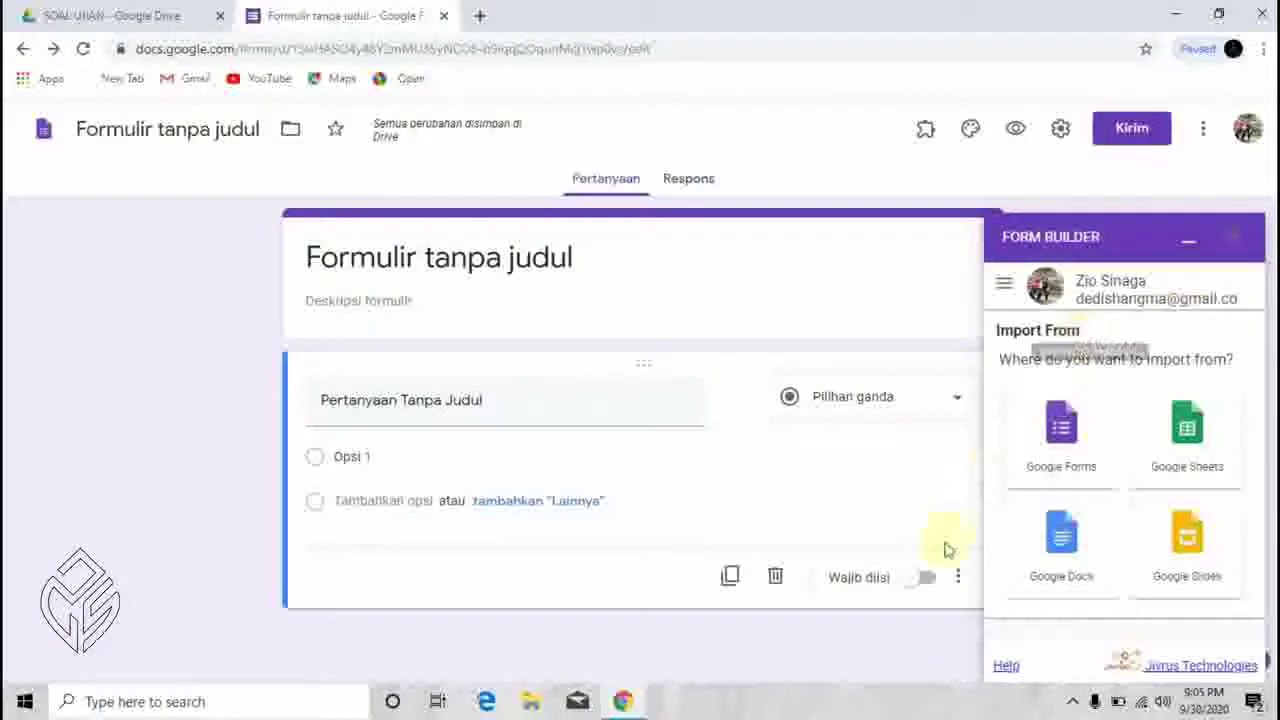
pyautogui.click(1077, 560)
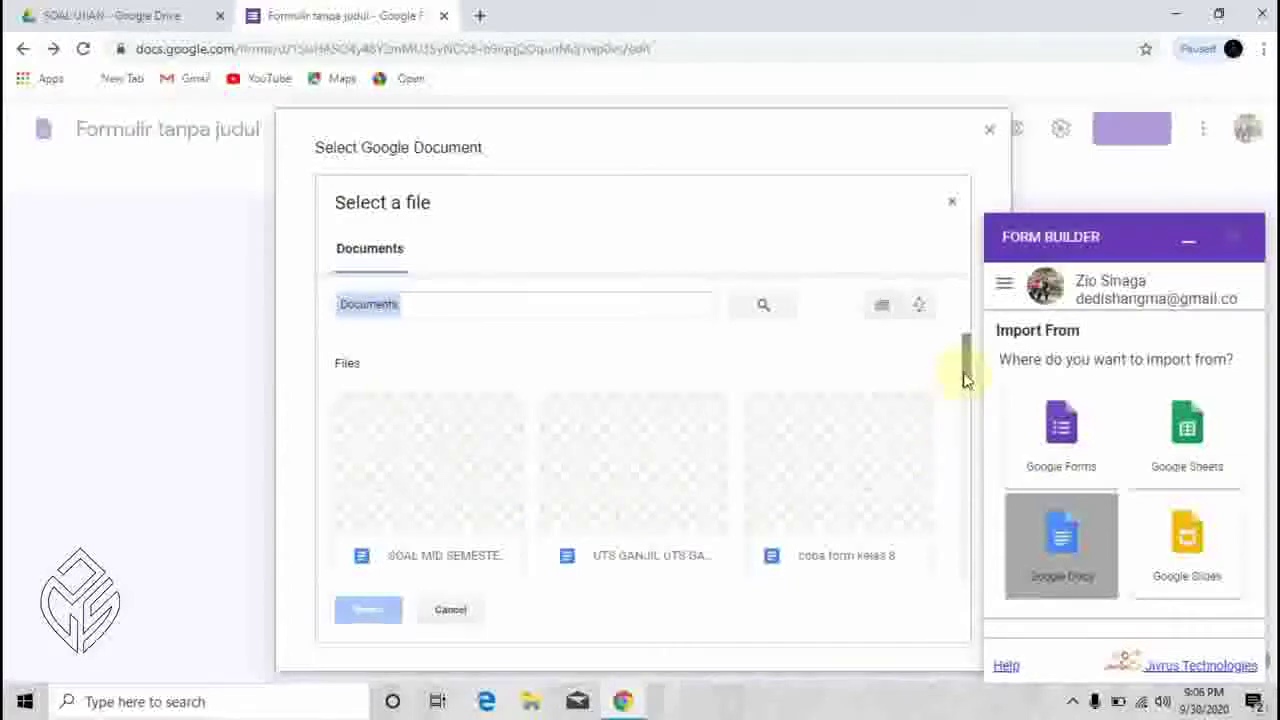
# Check the files in the SOAL UJIAN folder and select the document SOAL MID SEMESTER kelas 7 PJOK for import into Form Builder
pyautogui.moveTo(964, 376)
pyautogui.mouseDown()
pyautogui.moveTo(968, 422)
pyautogui.moveTo(978, 388)
pyautogui.mouseUp()
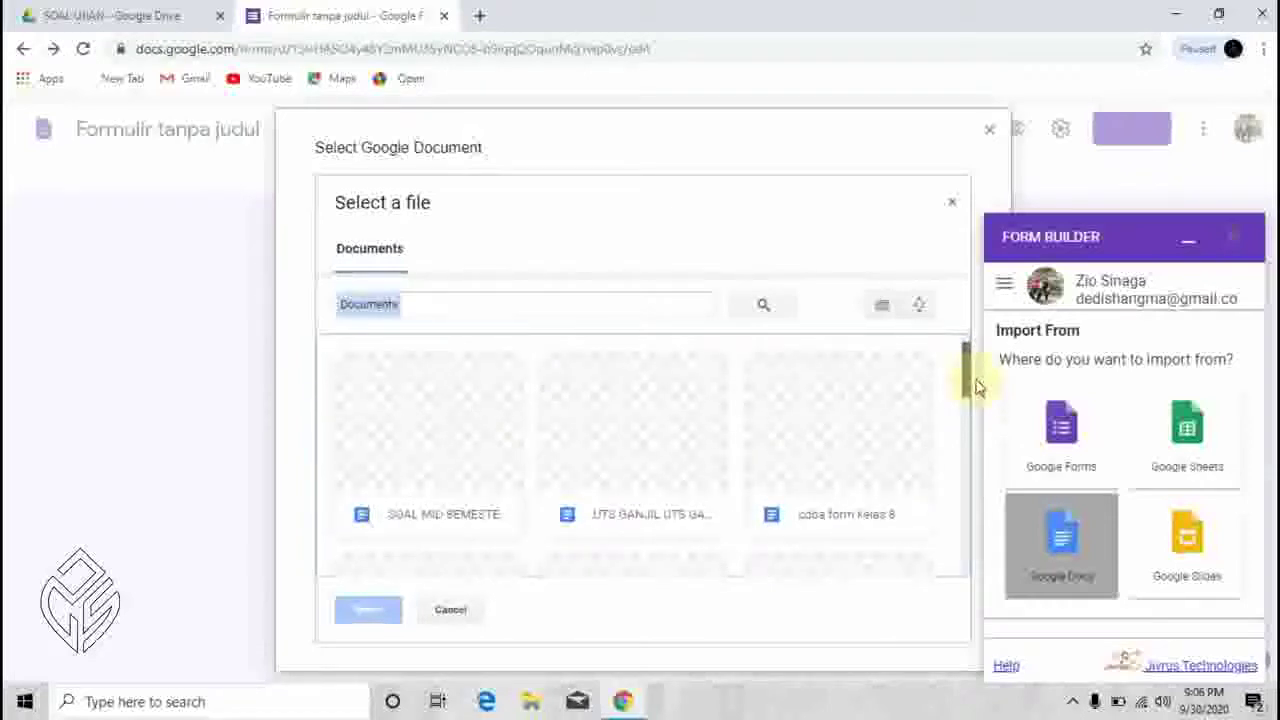
pyautogui.moveTo(978, 388); pyautogui.dragTo(977, 380)
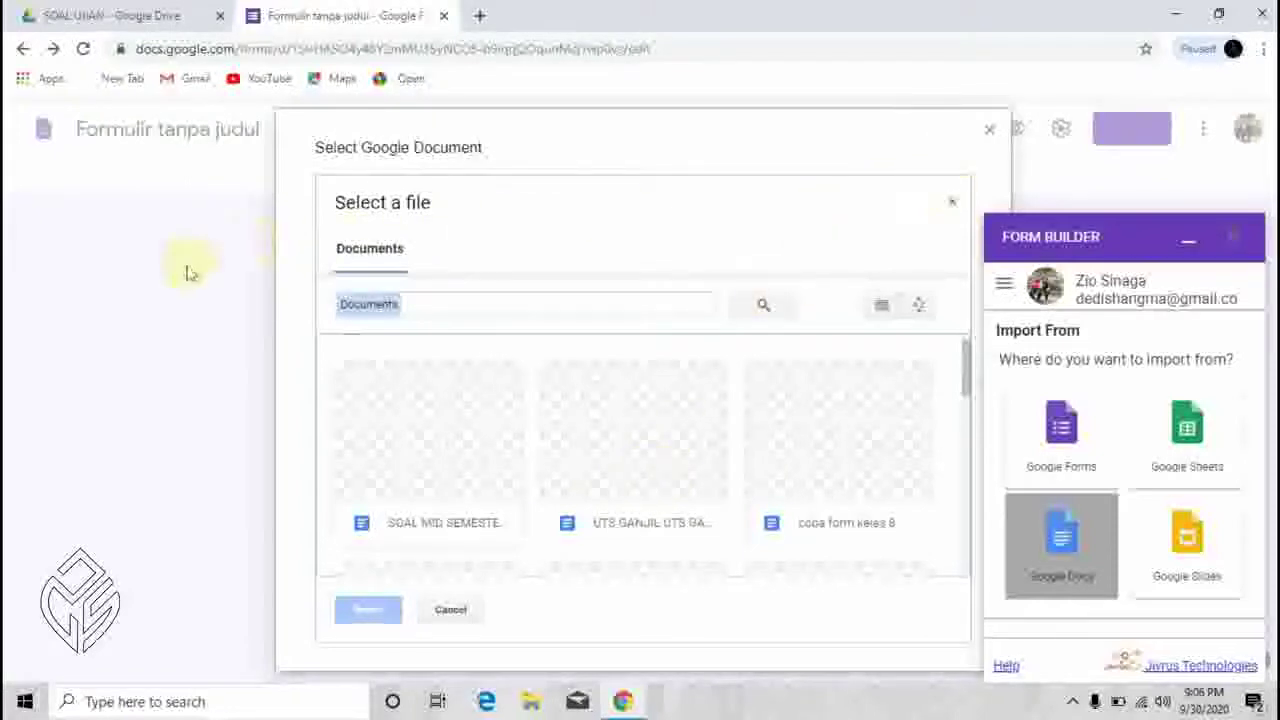
pyautogui.click(155, 15)
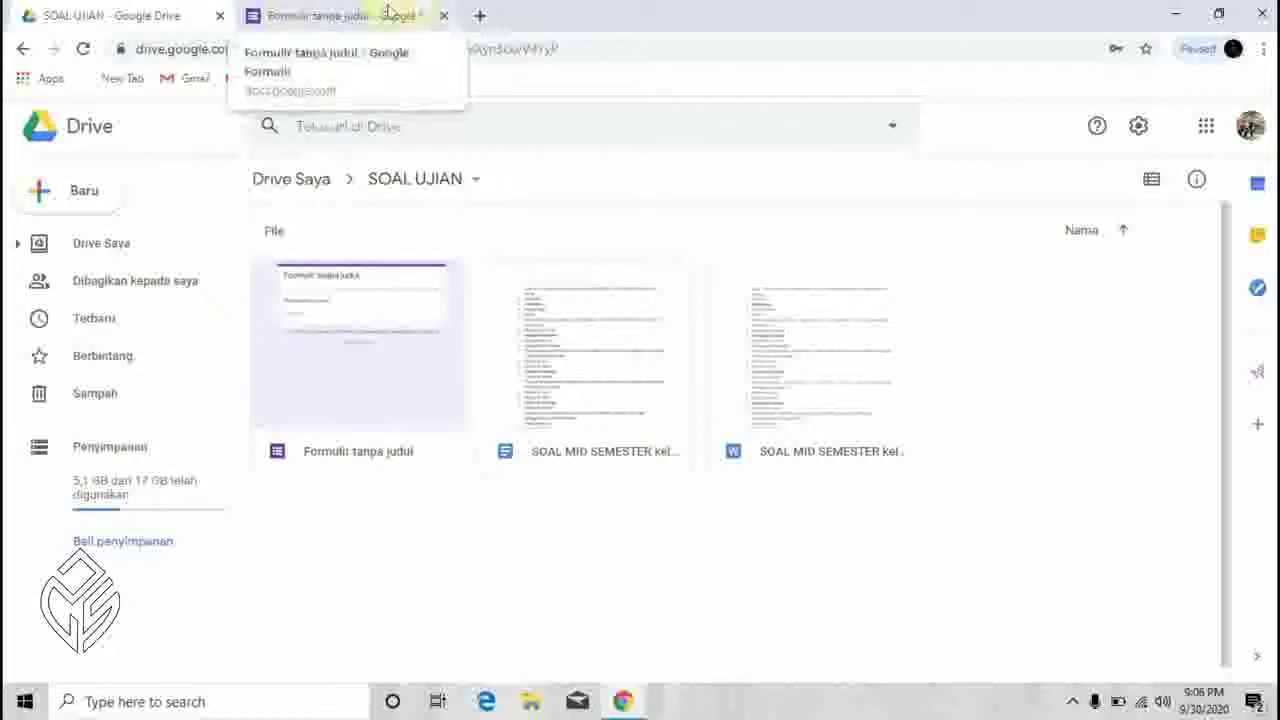
pyautogui.click(345, 15)
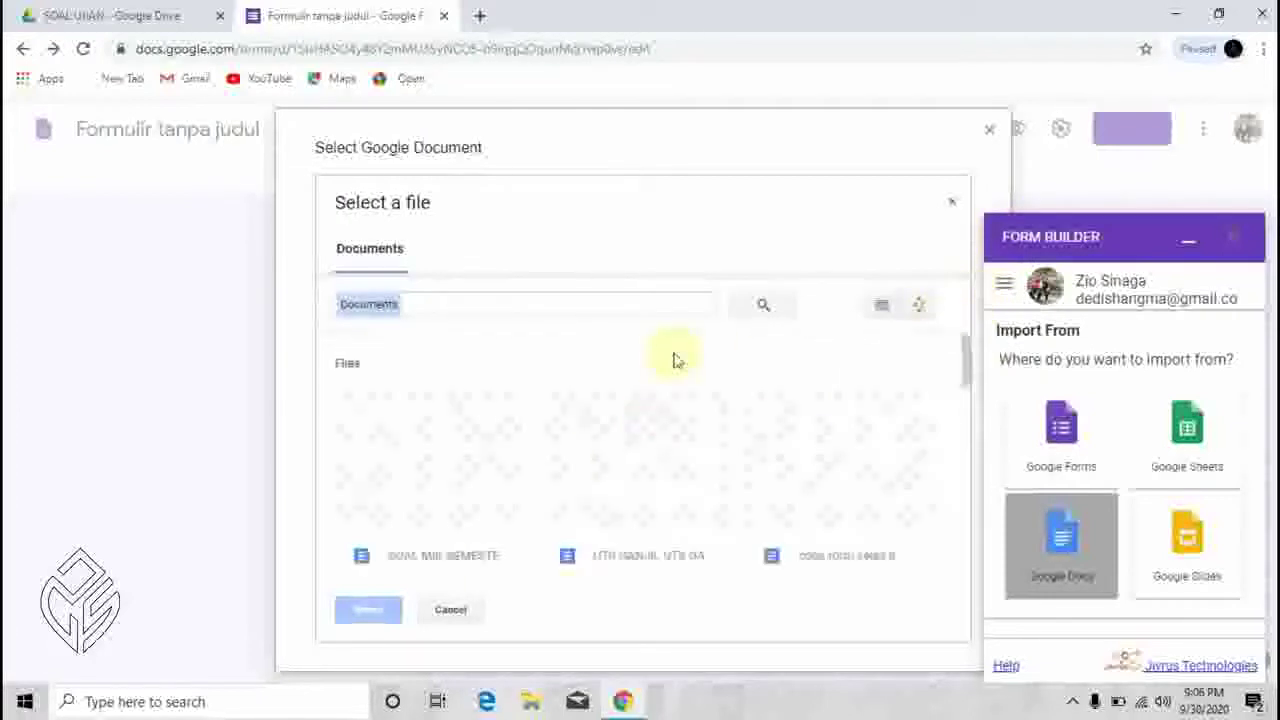
pyautogui.click(448, 553)
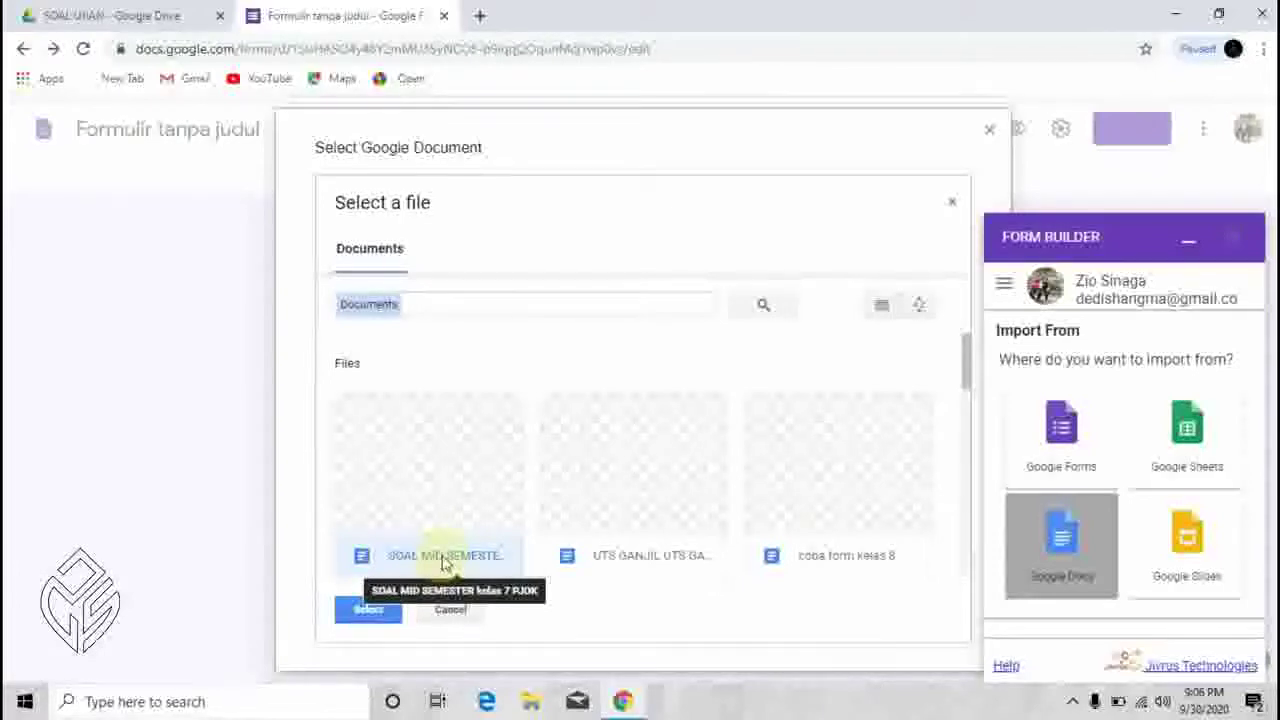
pyautogui.click(390, 610)
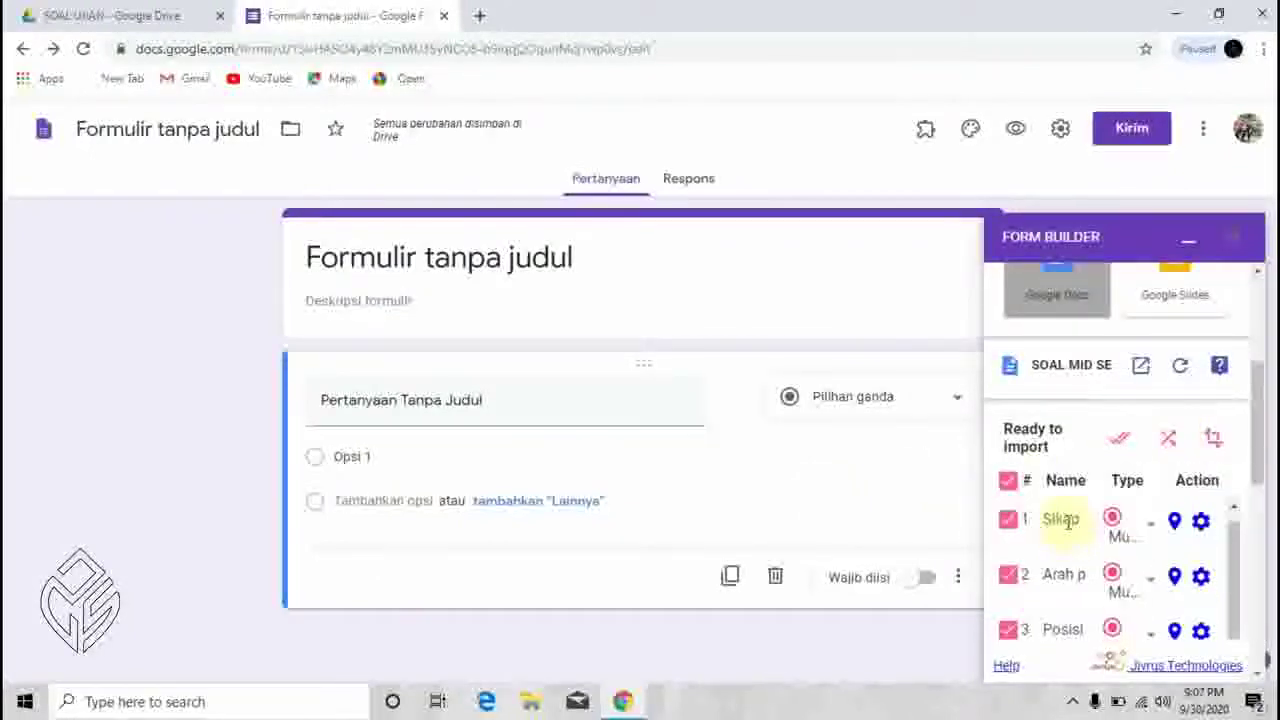
# Check the questions detected in the SOAL MID SEMESTER document and import all the selected ones into the form
pyautogui.scroll(-1, 1068, 520)
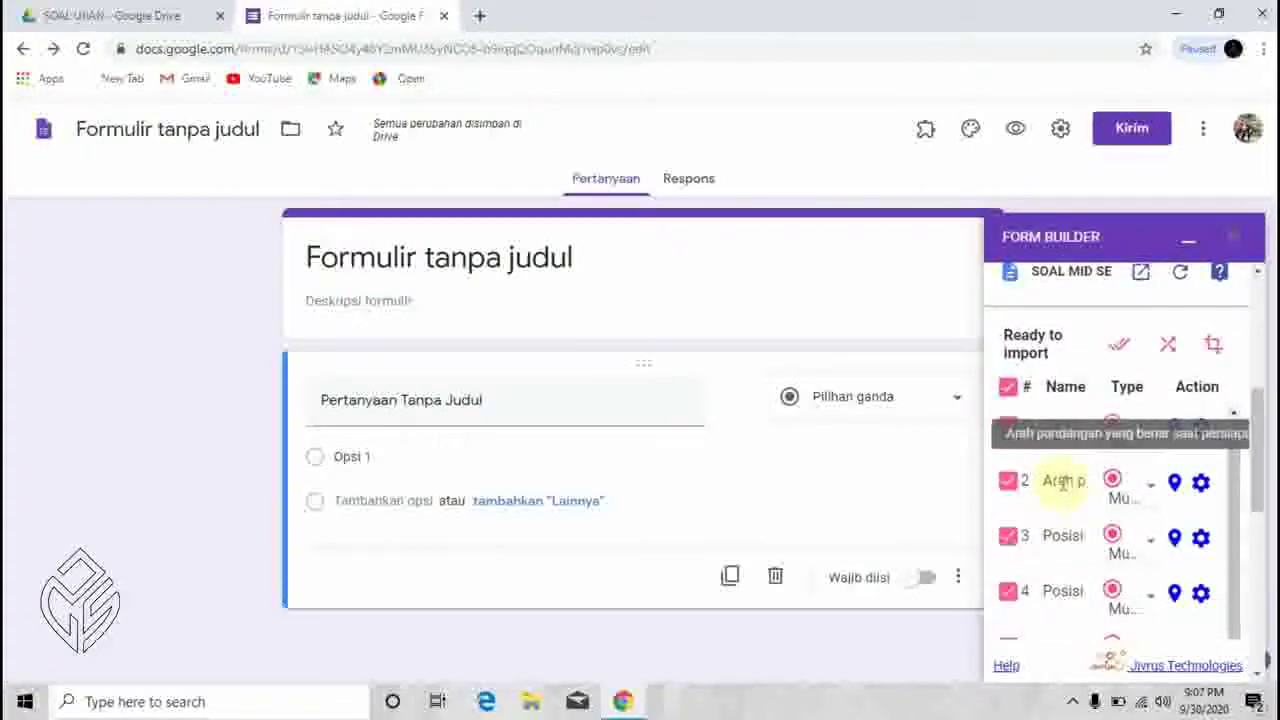
pyautogui.click(158, 16)
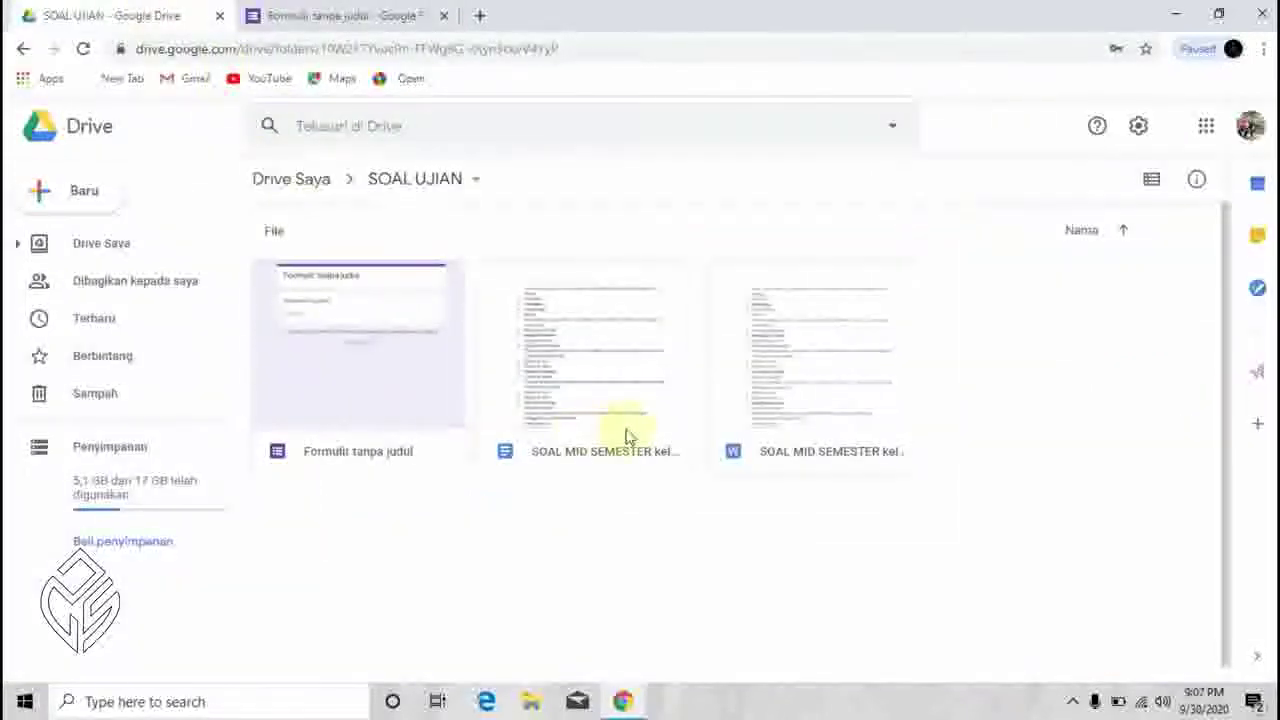
pyautogui.click(298, 16)
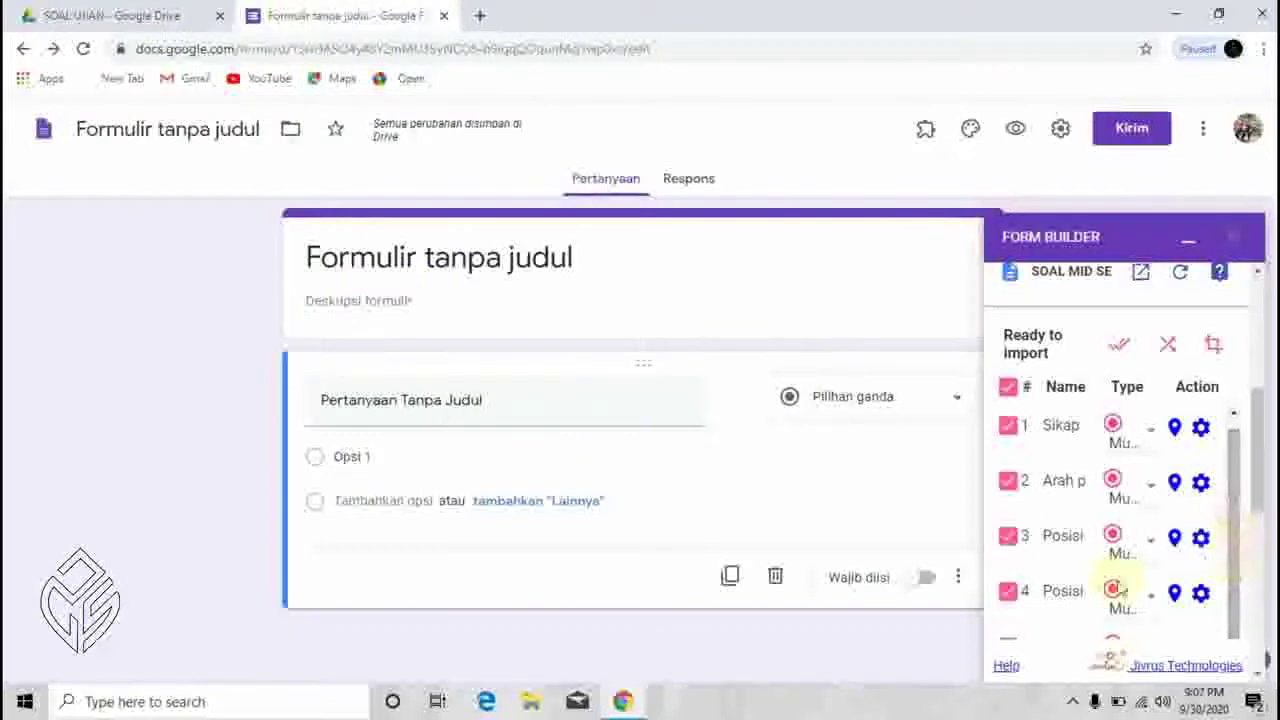
pyautogui.scroll(-2, 1060, 591)
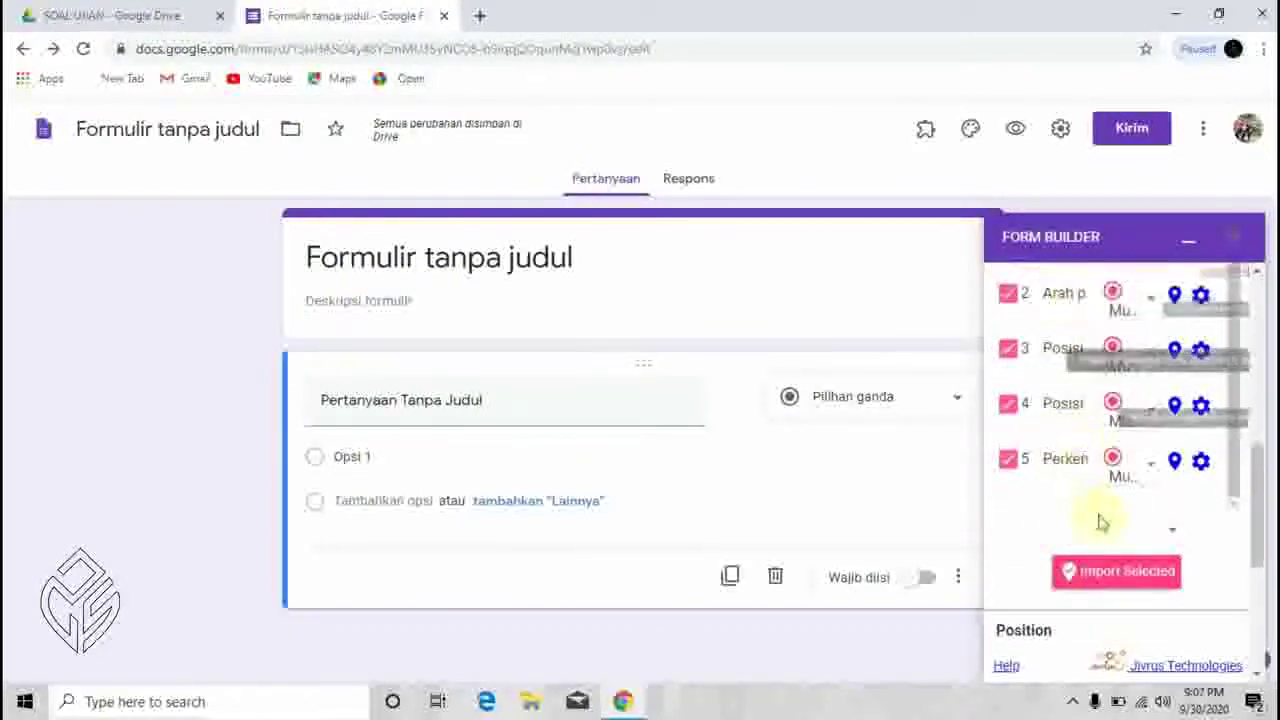
pyautogui.click(1117, 580)
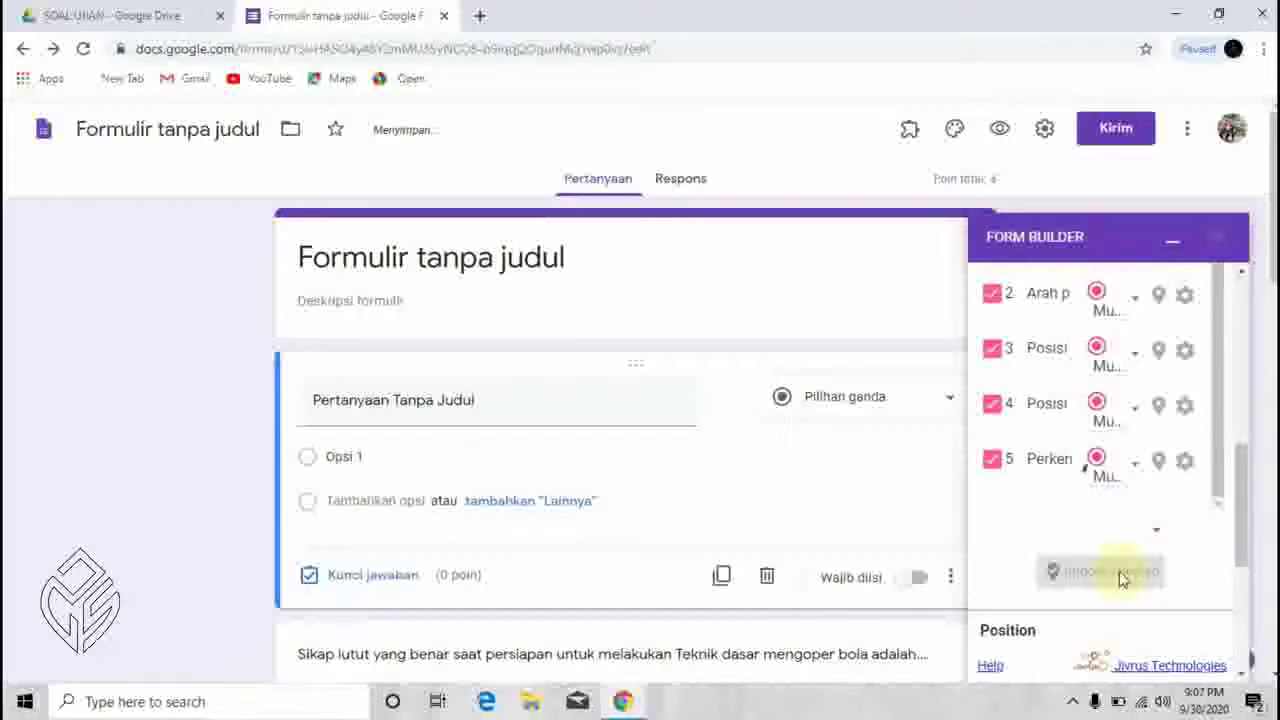
# Check the imported questions through to the last one and minimize the Form Builder panel
pyautogui.scroll(-2, 449, 643)
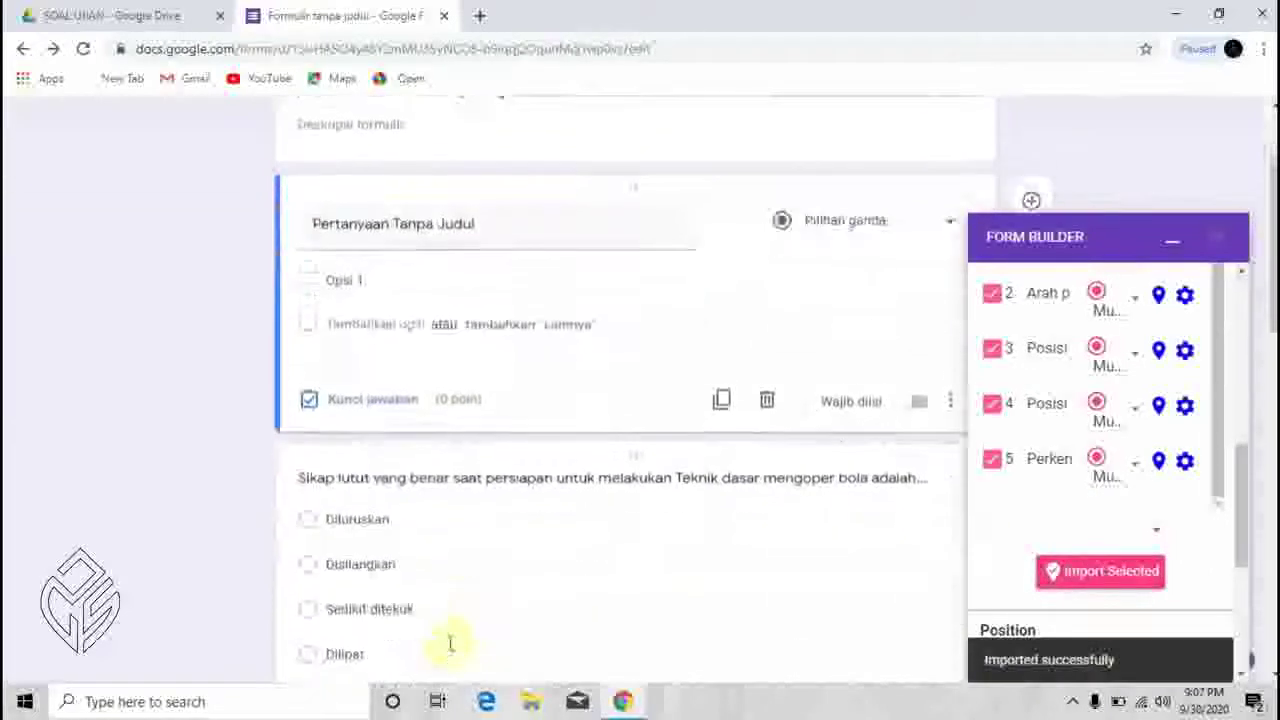
pyautogui.scroll(-2, 826, 549)
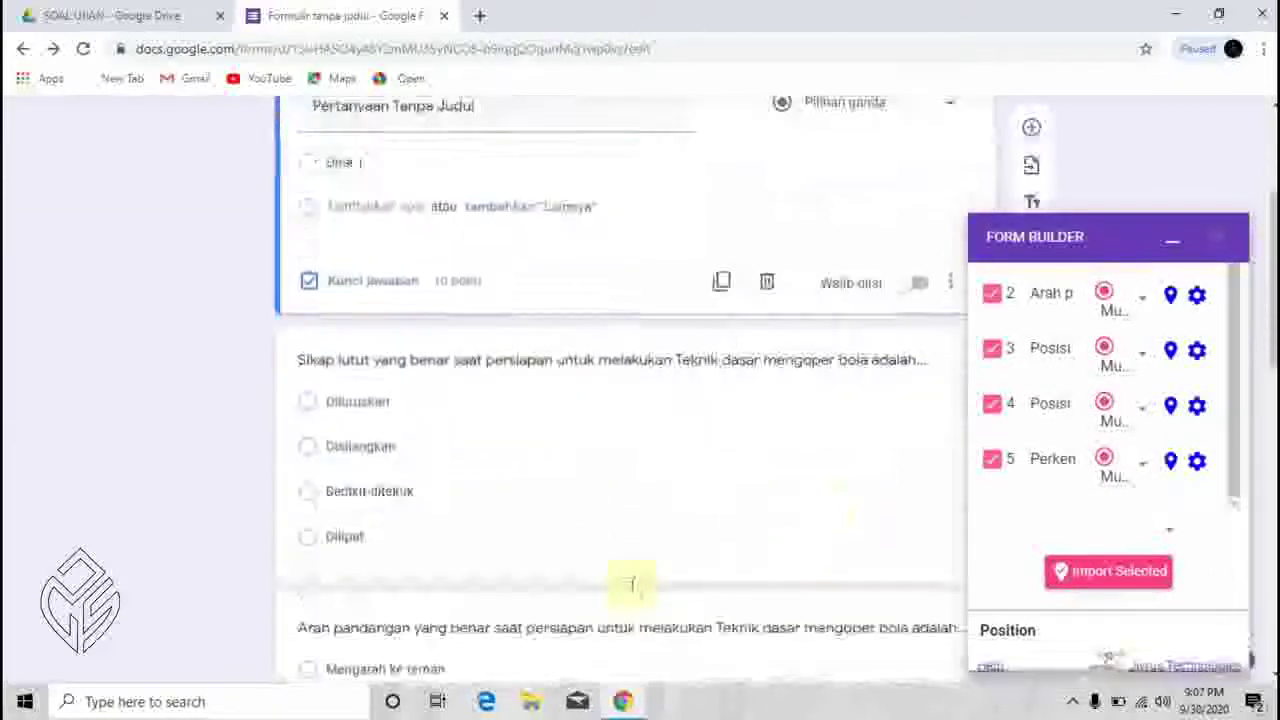
pyautogui.scroll(-2, 590, 395)
pyautogui.scroll(-6, 600, 410)
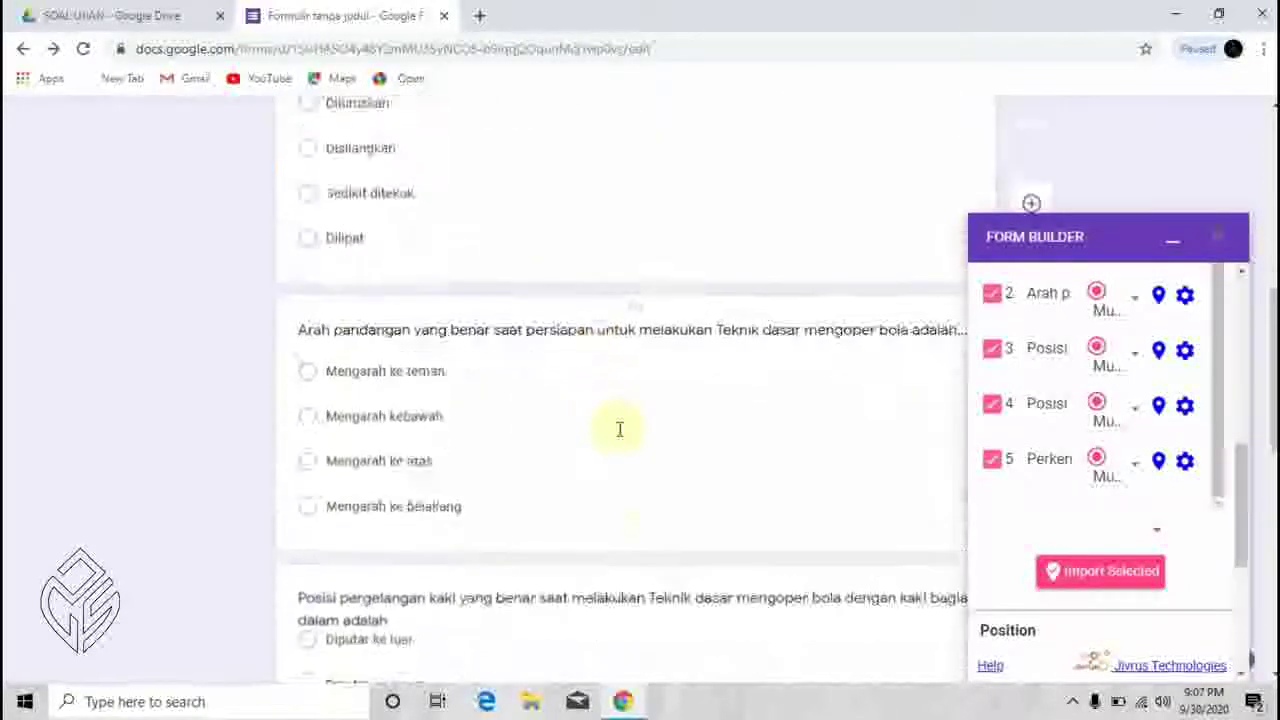
pyautogui.scroll(-2, 619, 430)
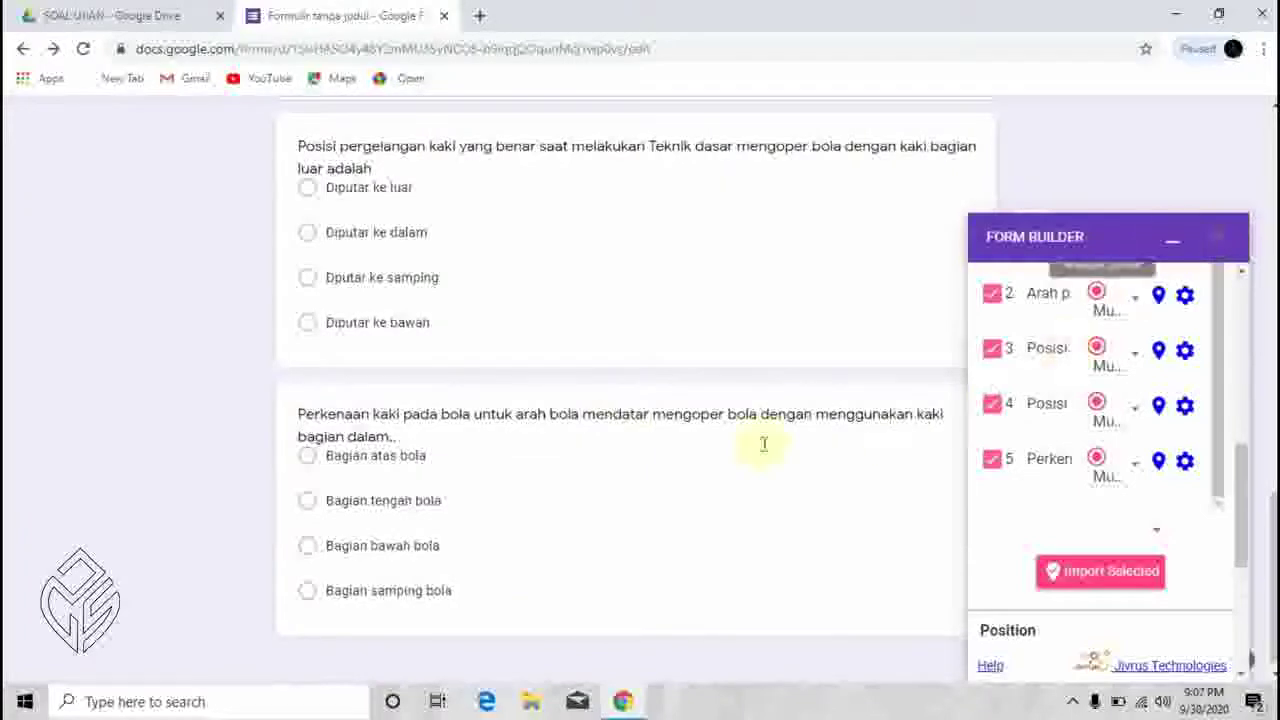
pyautogui.scroll(-1, 603, 443)
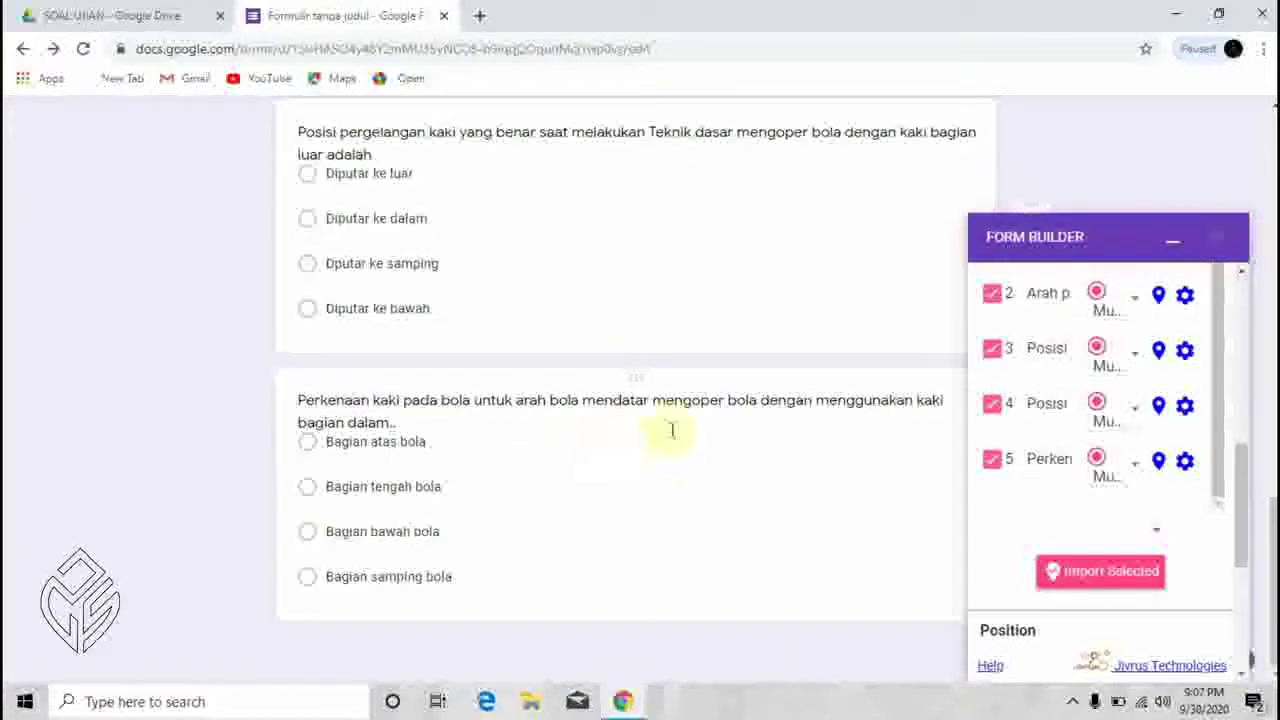
pyautogui.click(1170, 249)
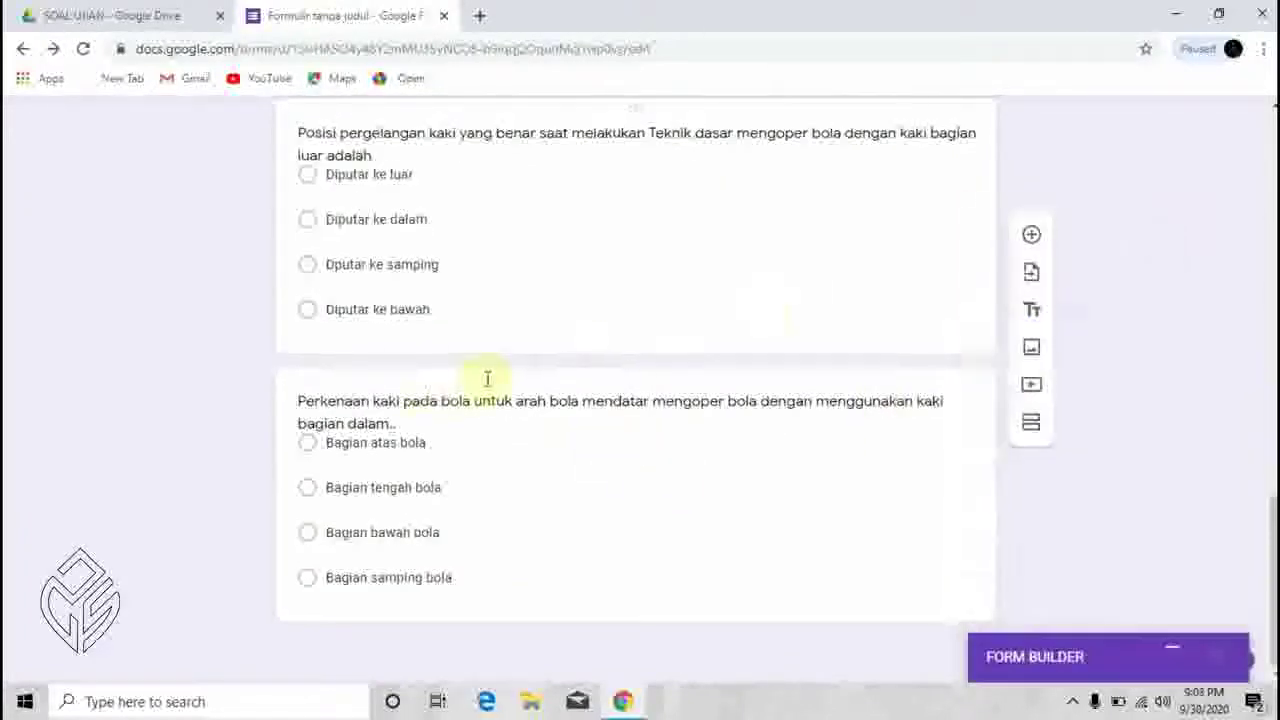
# Review the upper part of the form, comparing the untitled default question with the imported questions and their answer options
pyautogui.scroll(7, 490, 375)
pyautogui.scroll(3, 494, 372)
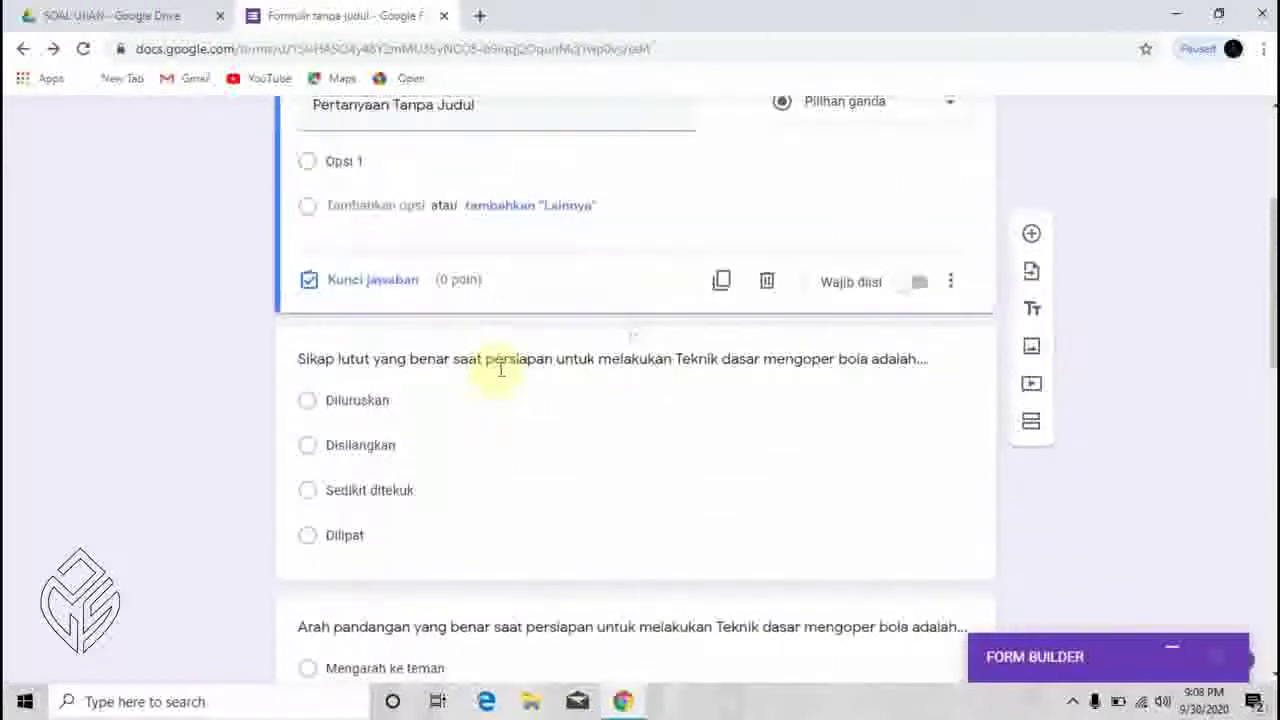
pyautogui.scroll(3, 503, 368)
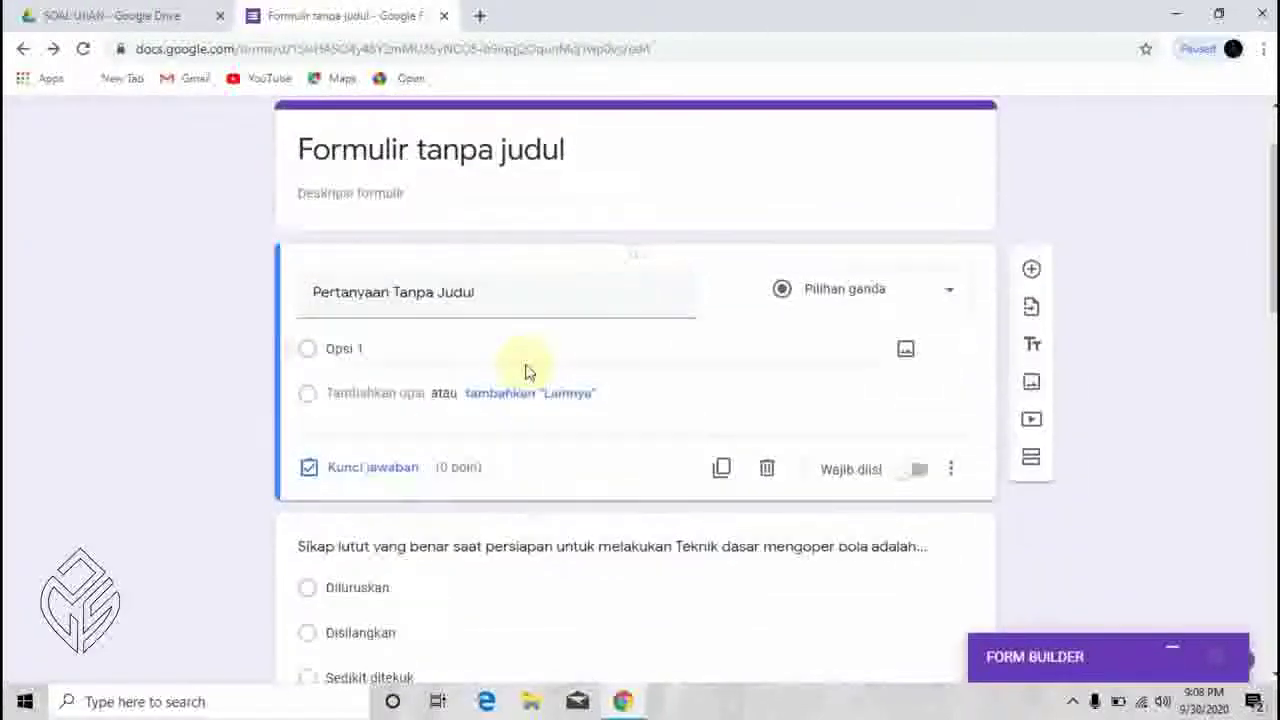
pyautogui.scroll(1, 528, 372)
pyautogui.scroll(-3, 526, 371)
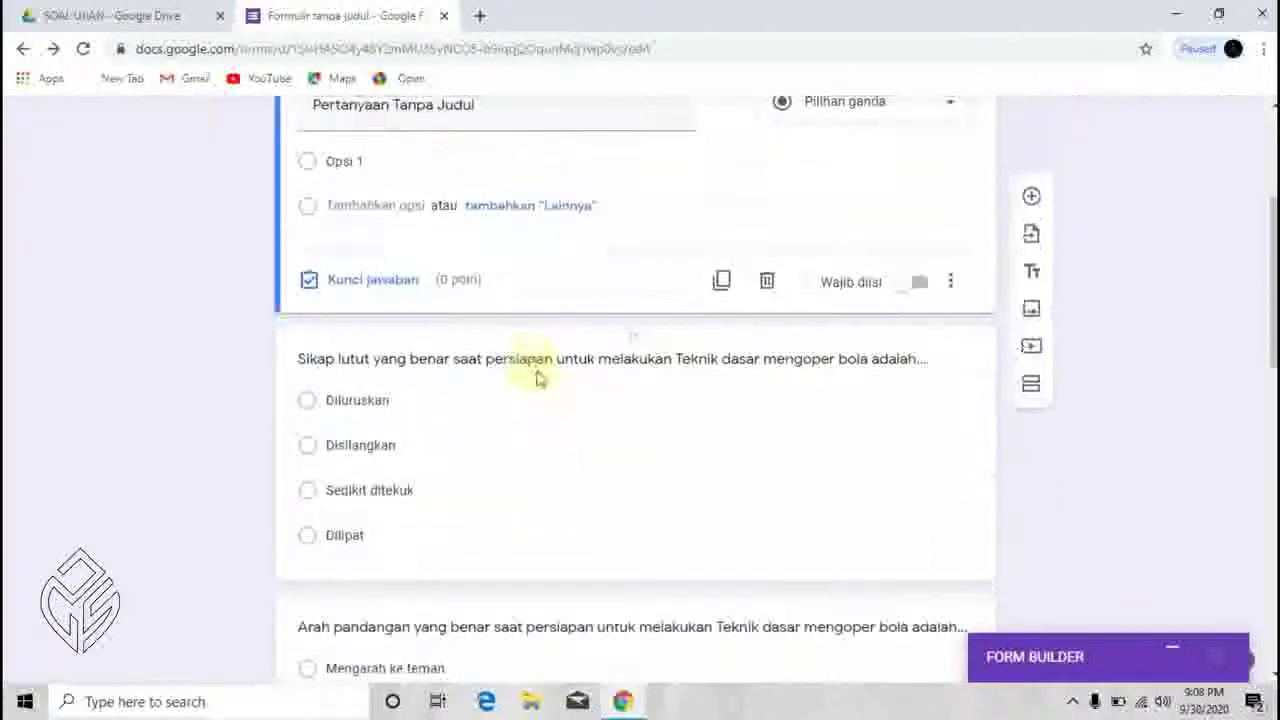
pyautogui.scroll(-1, 547, 399)
pyautogui.scroll(-2, 547, 399)
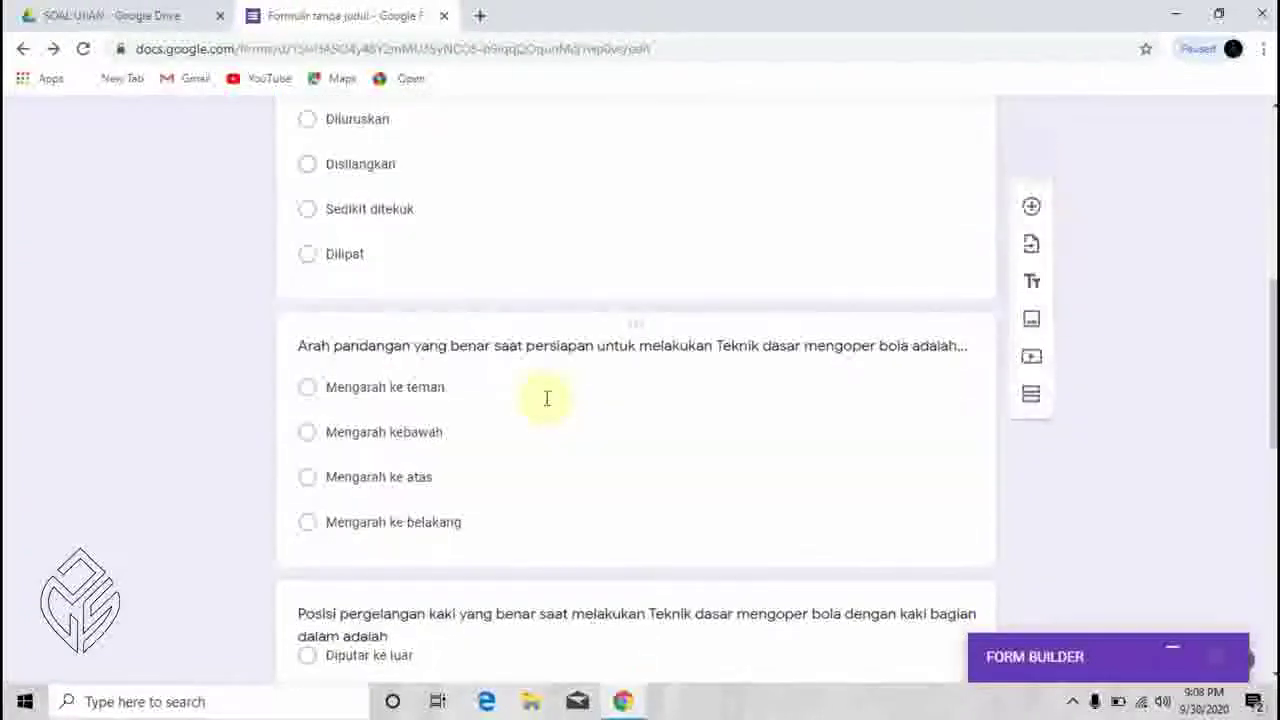
pyautogui.scroll(5, 547, 399)
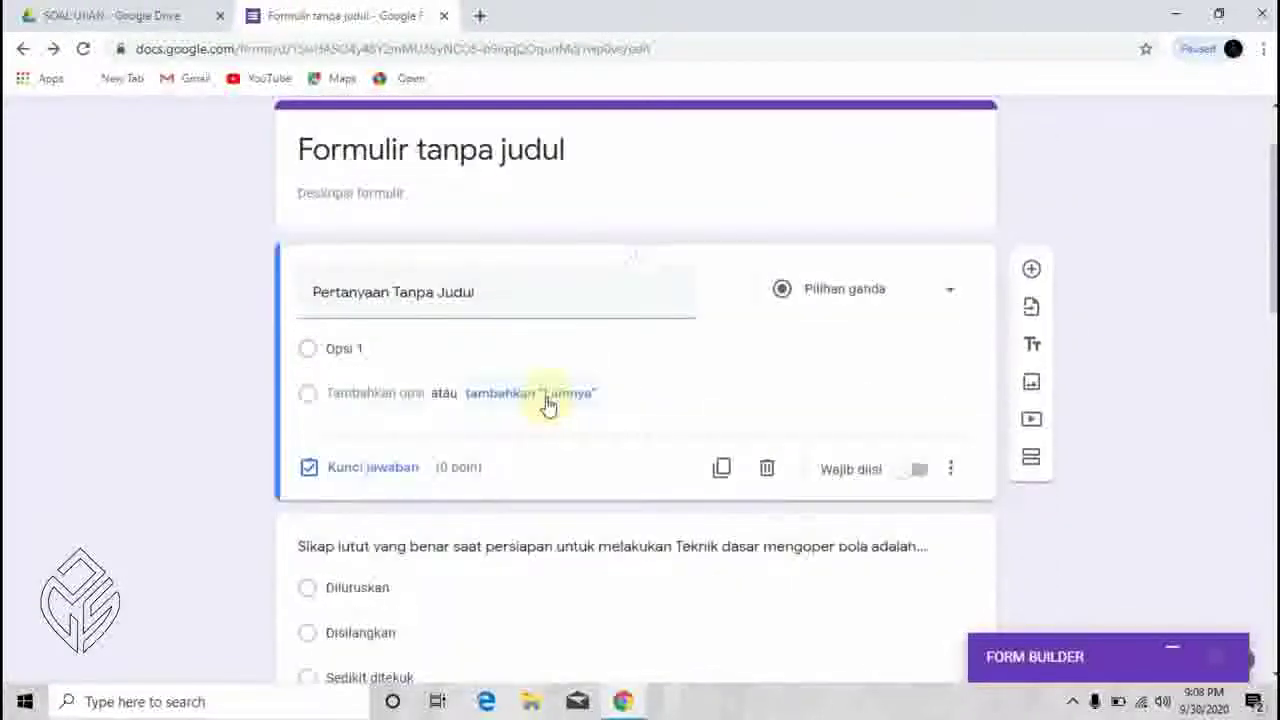
pyautogui.scroll(-3, 586, 486)
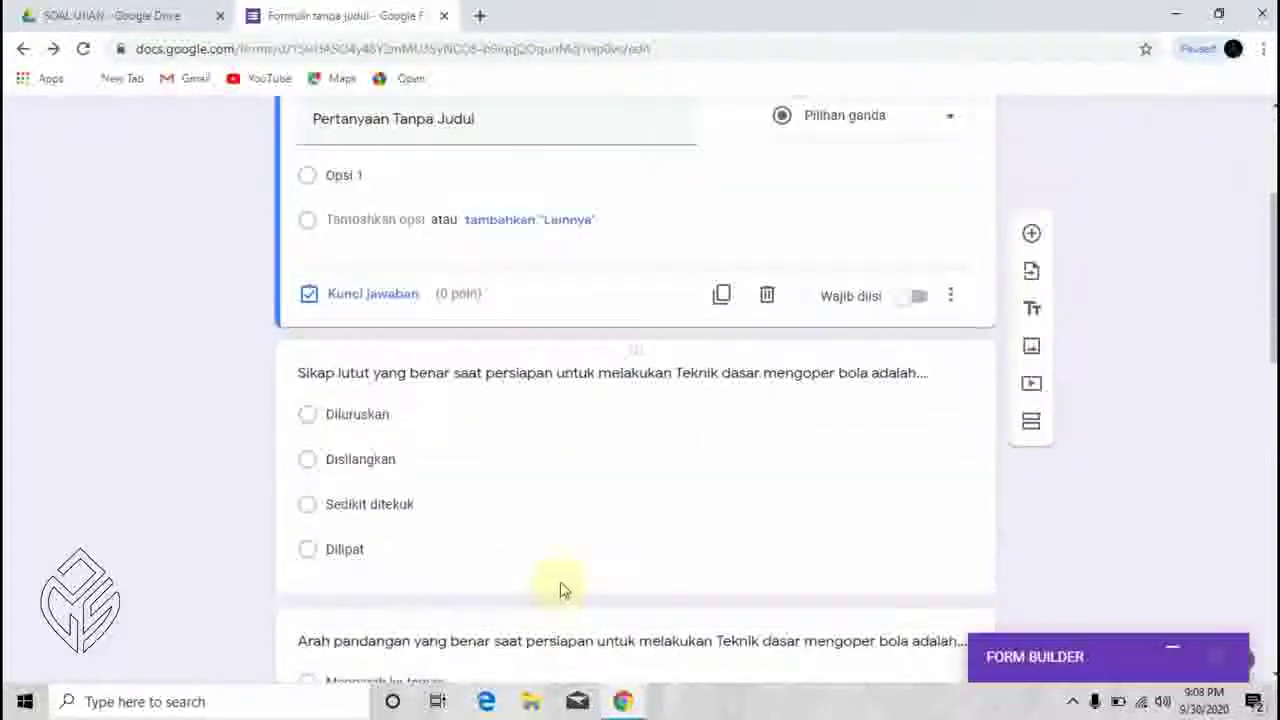
# Change the form's title to SOAL UJIAN
pyautogui.scroll(2, 565, 575)
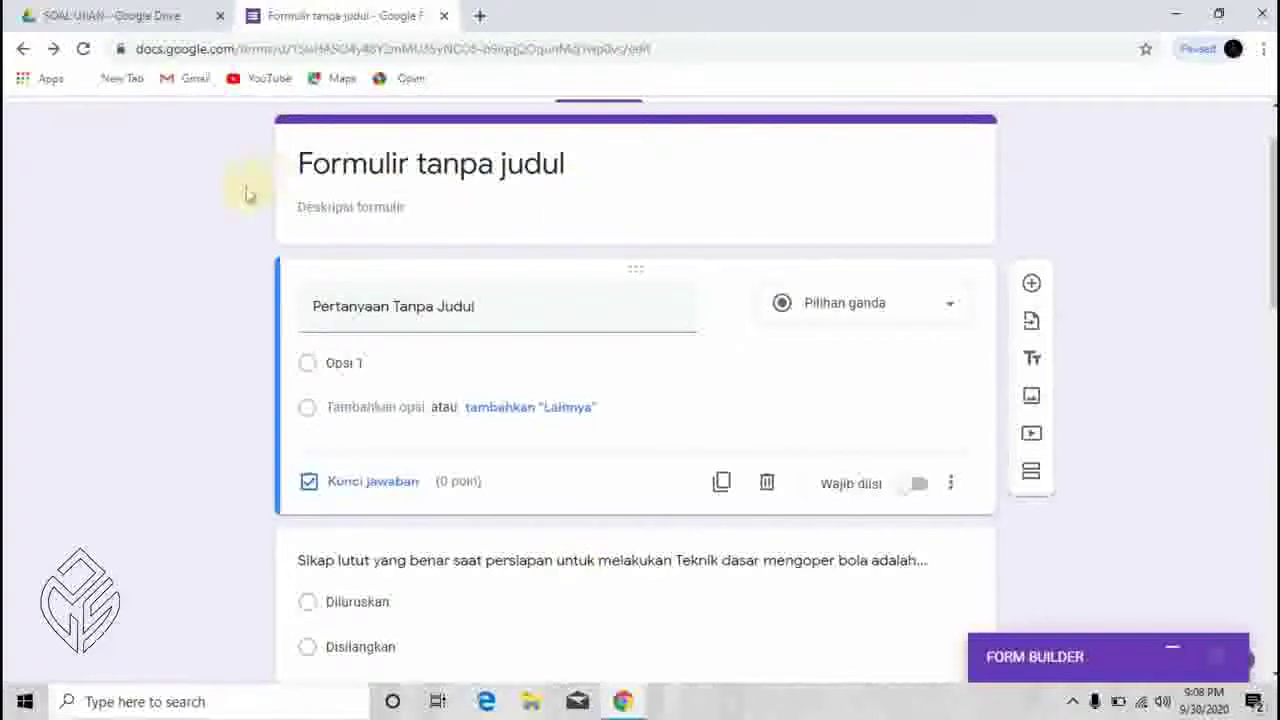
pyautogui.click(498, 160)
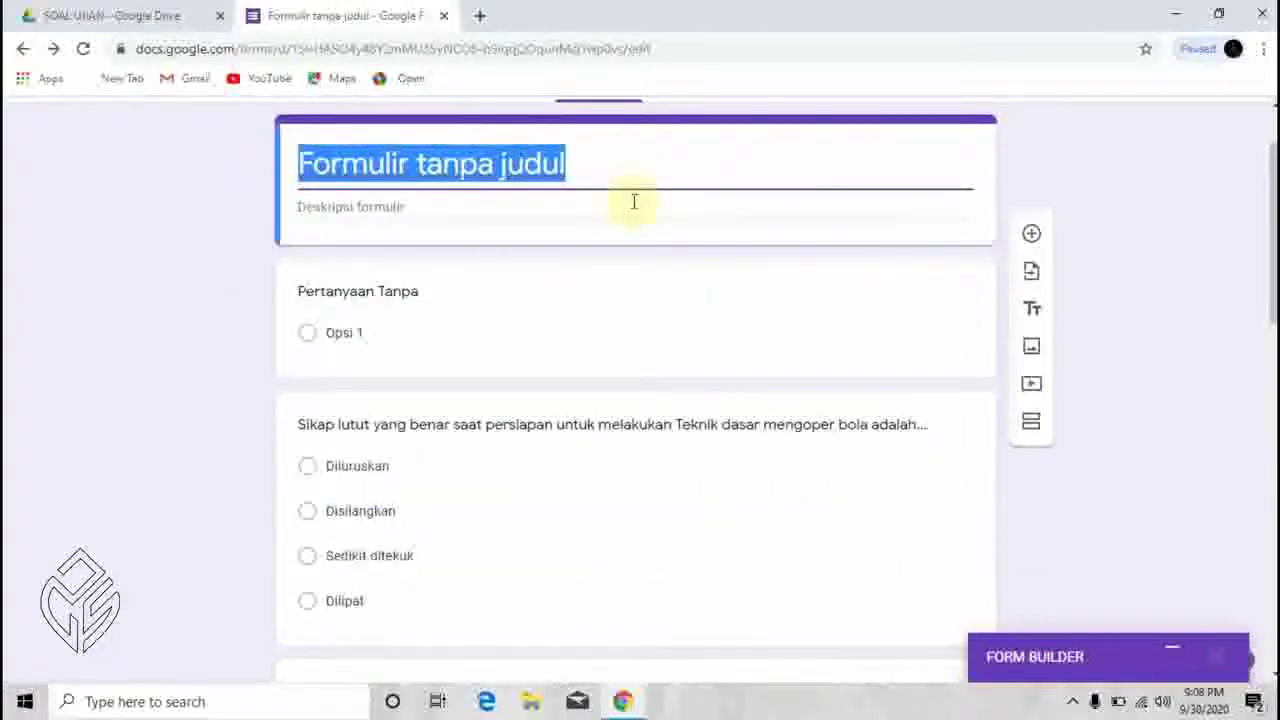
pyautogui.write('S')
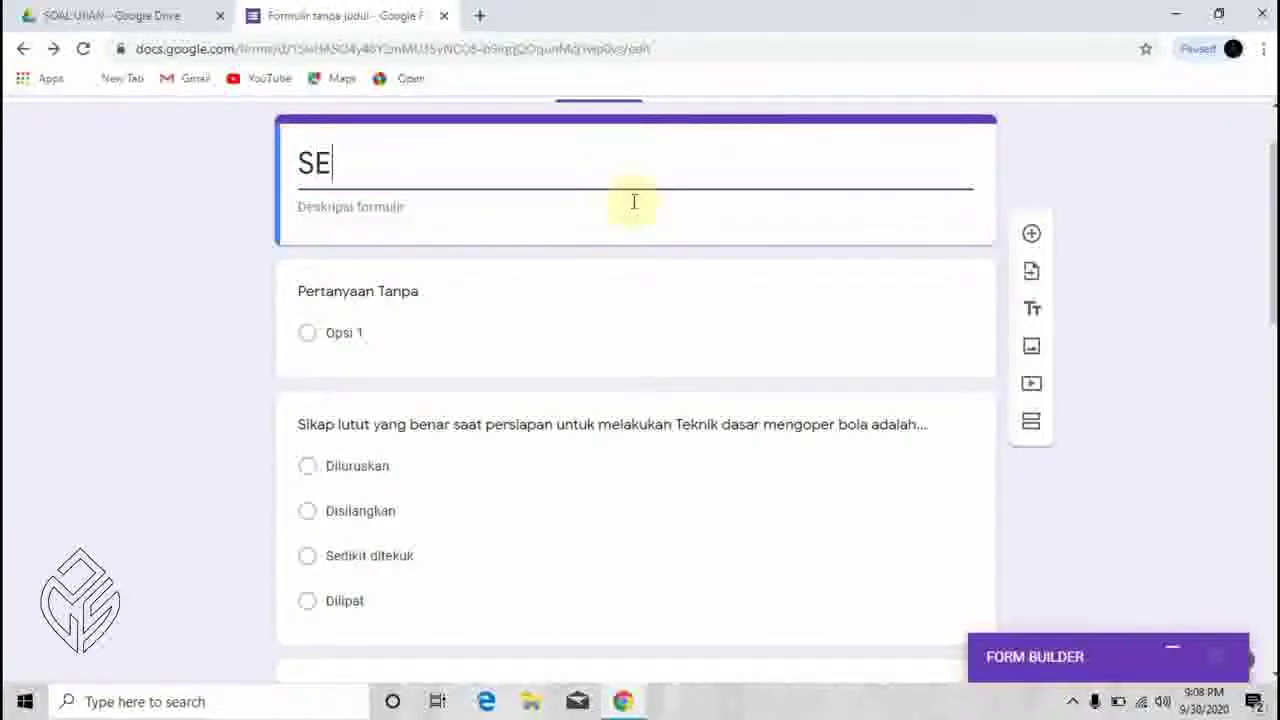
pyautogui.write('OAL UJIAN')
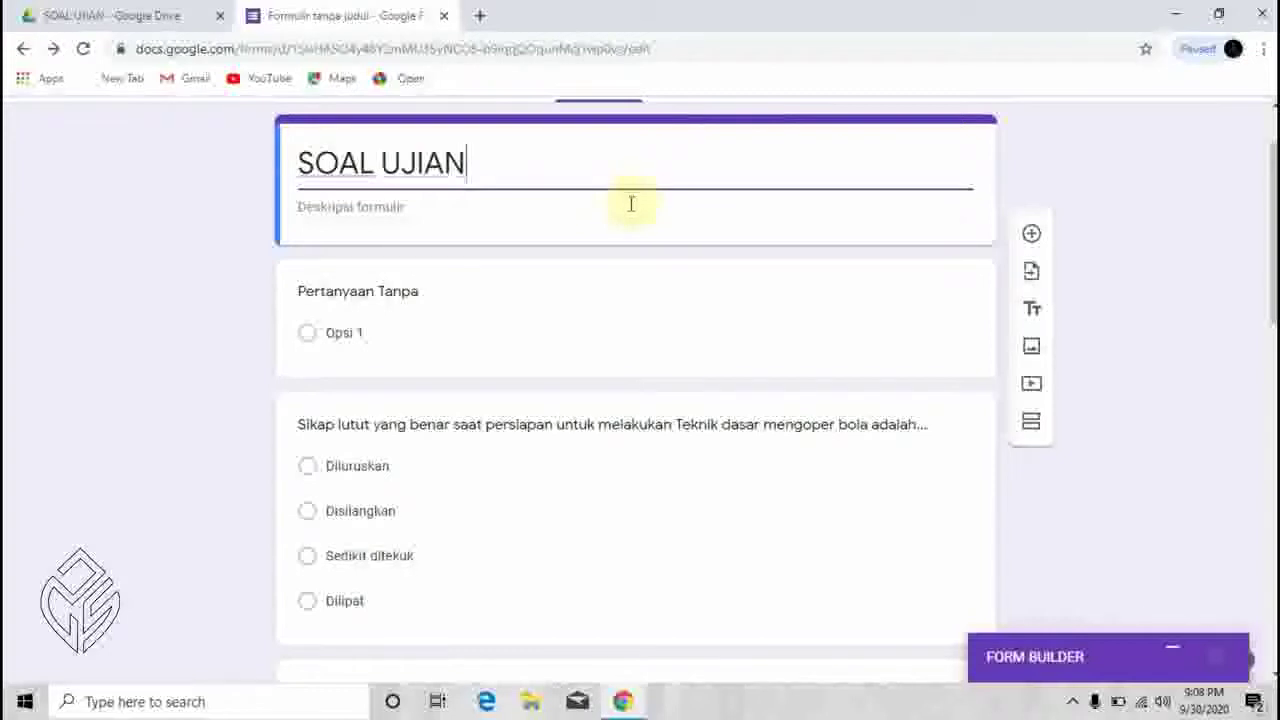
# Turn the untitled first question into a required short-answer question named NAMA
pyautogui.click(432, 333)
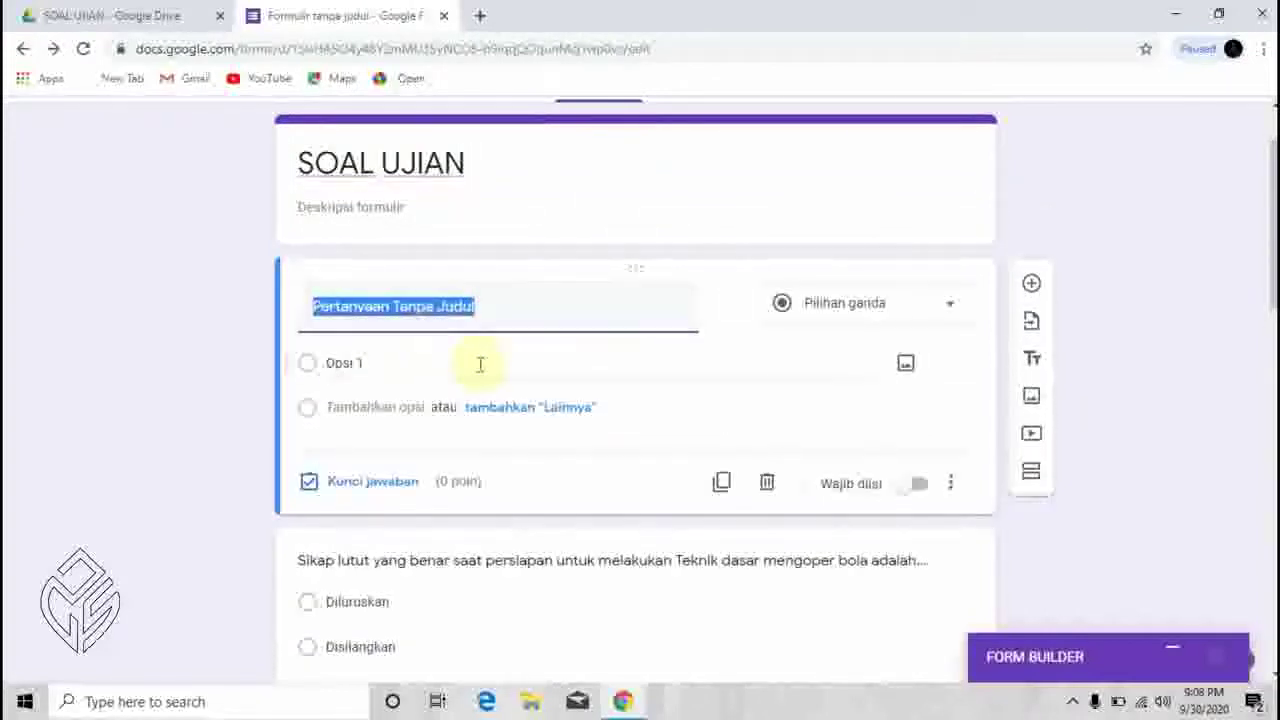
pyautogui.write('NAMA')
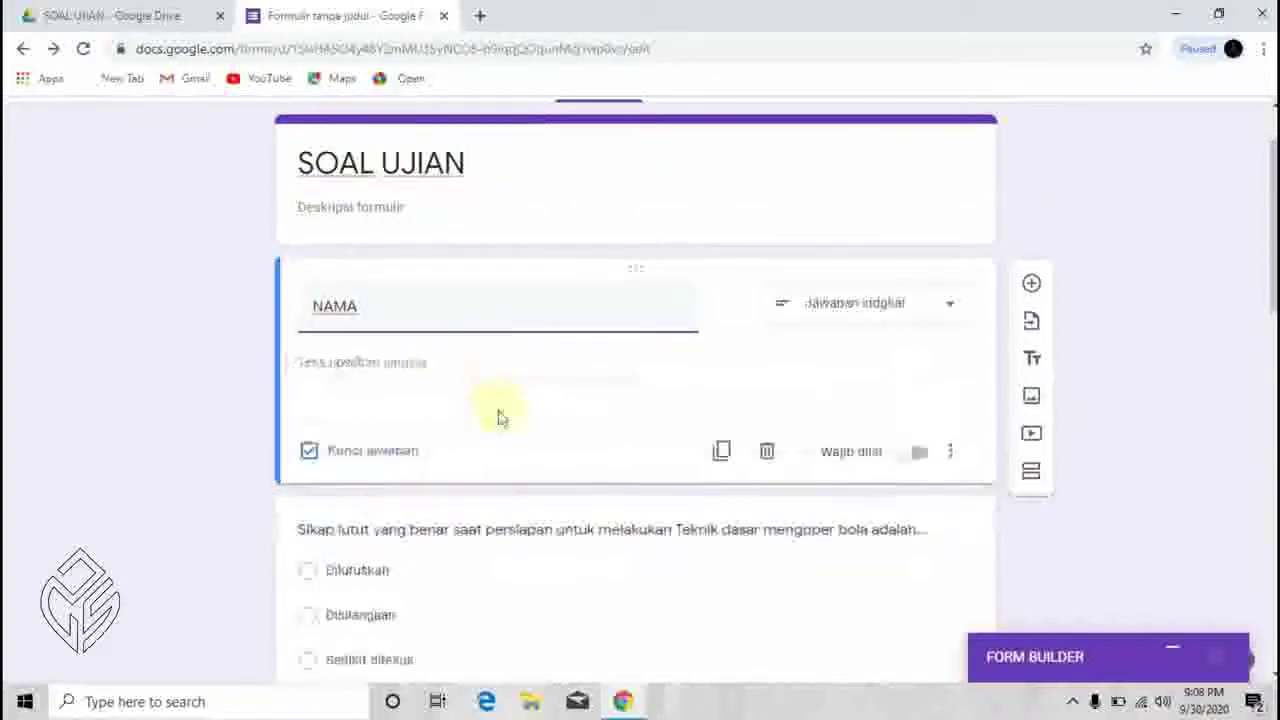
pyautogui.click(918, 455)
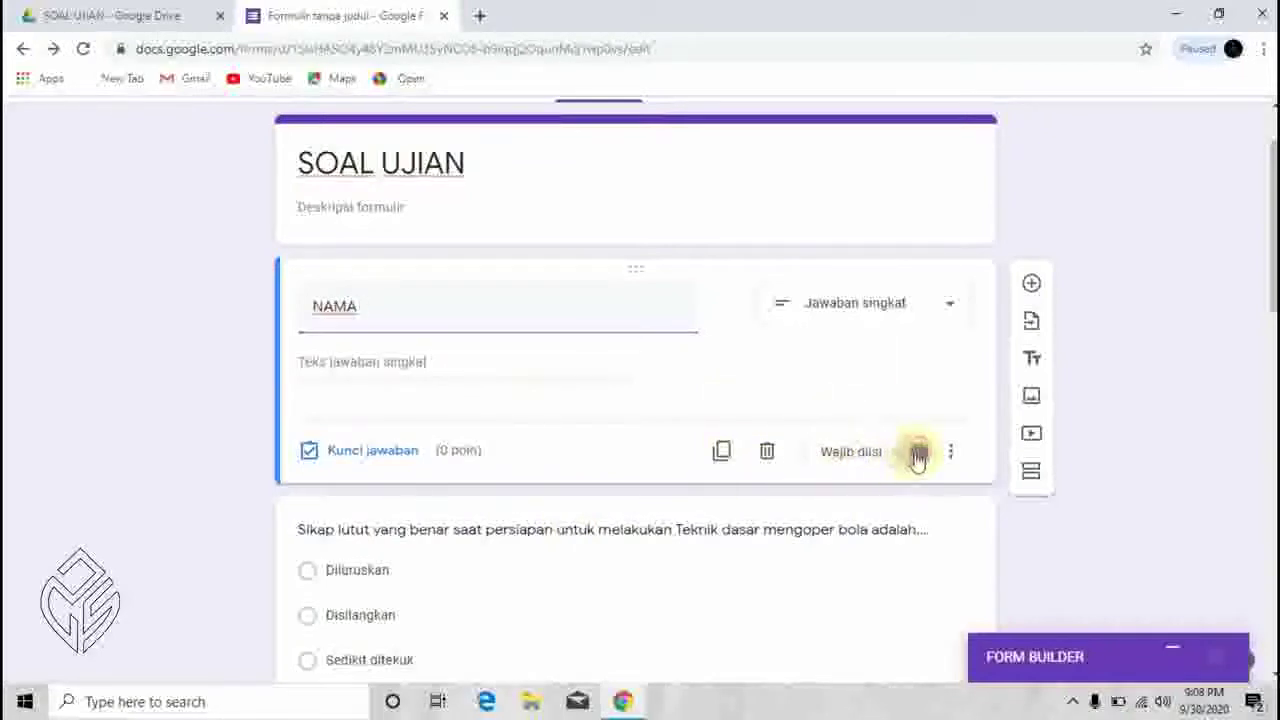
# Add a question named KELAS below NAMA and set its type to Drop-down
pyautogui.click(1036, 287)
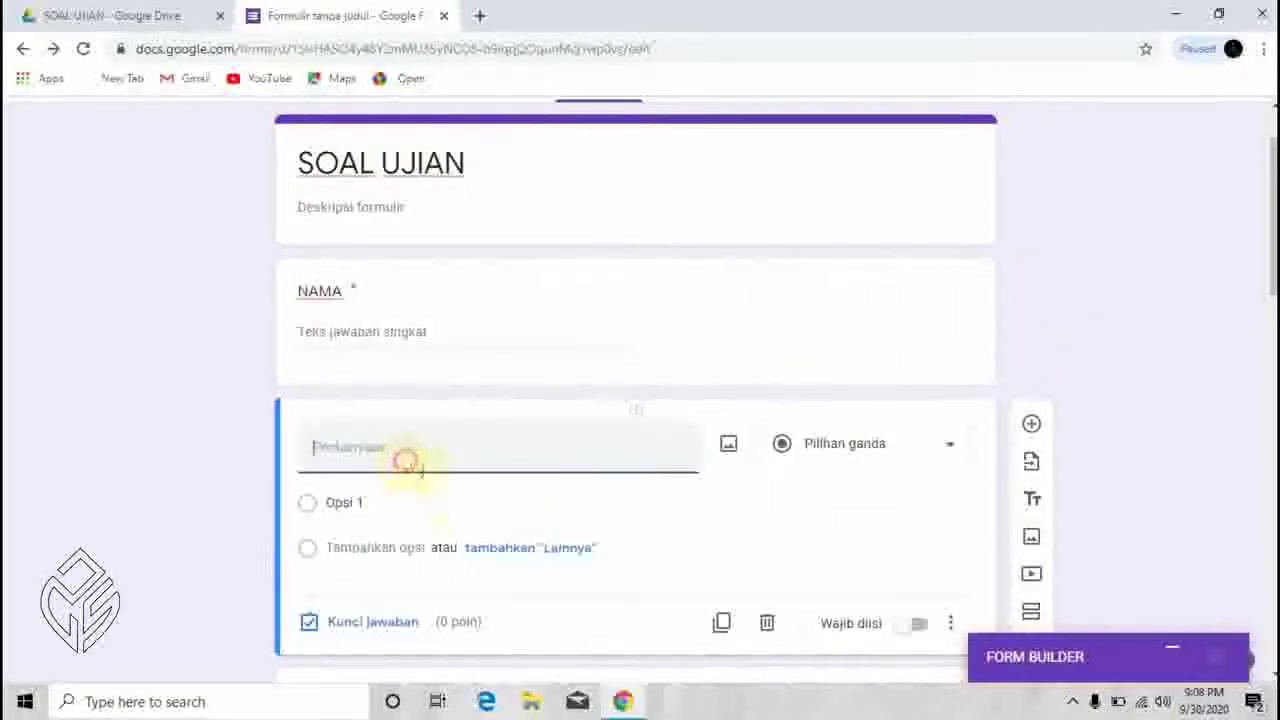
pyautogui.write('KELAS')
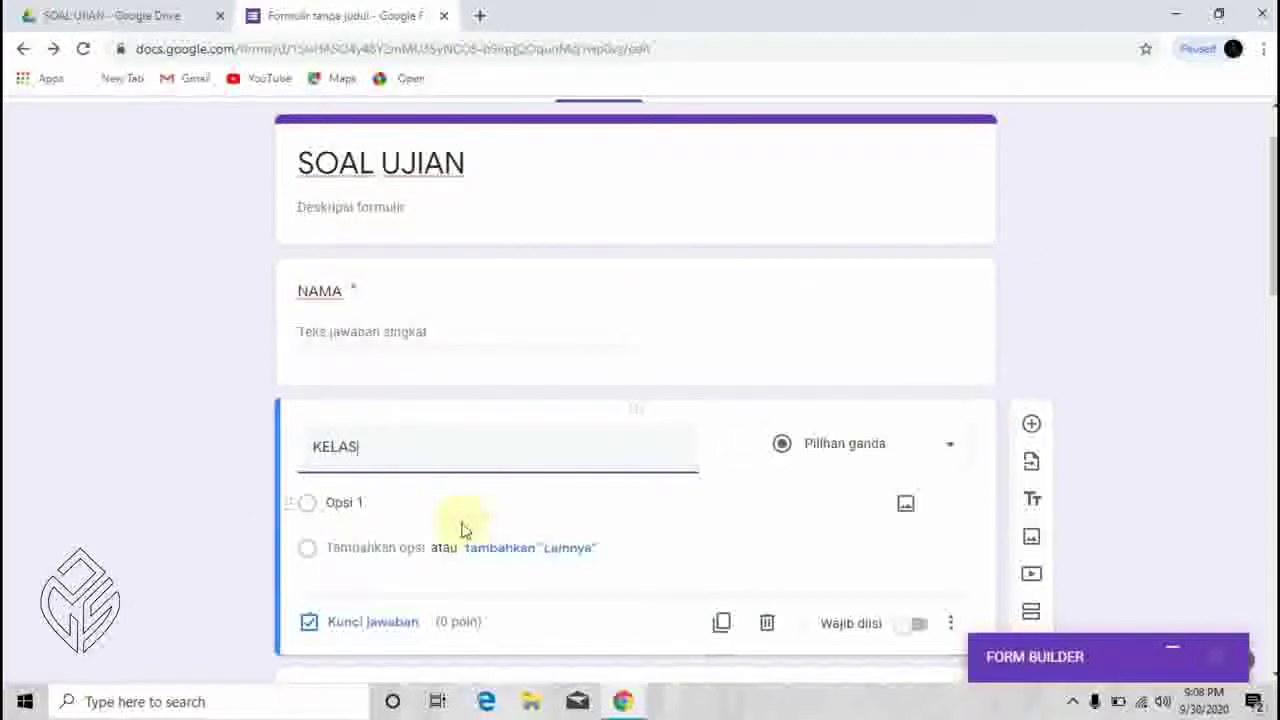
pyautogui.click(862, 448)
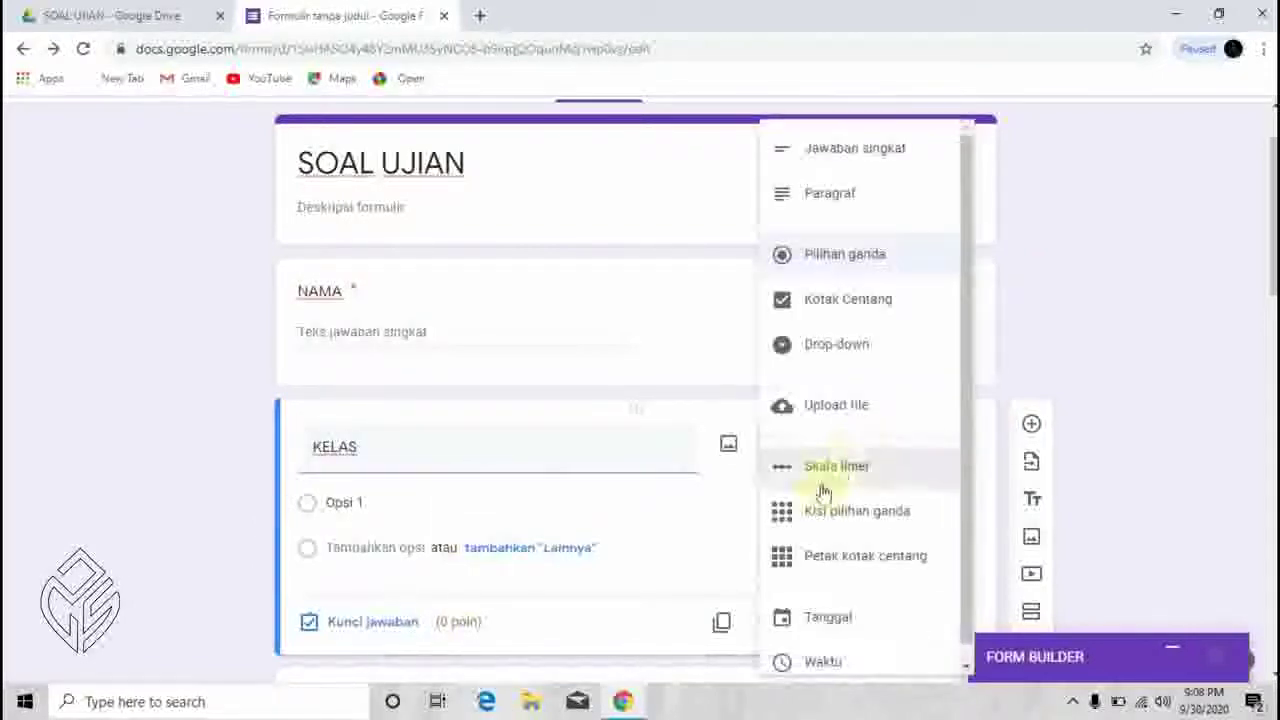
pyautogui.click(840, 345)
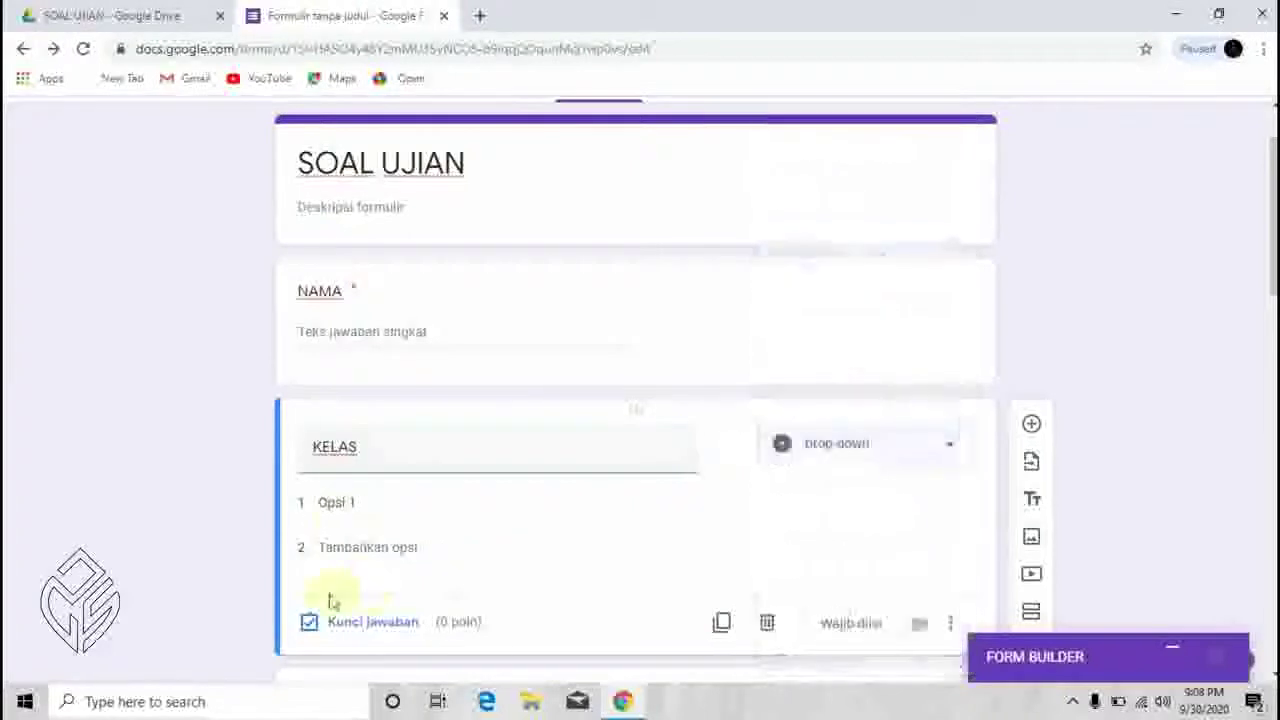
# Fill in the KELAS question's choices as VII-1, VII-2 and VII-3
pyautogui.click(330, 505)
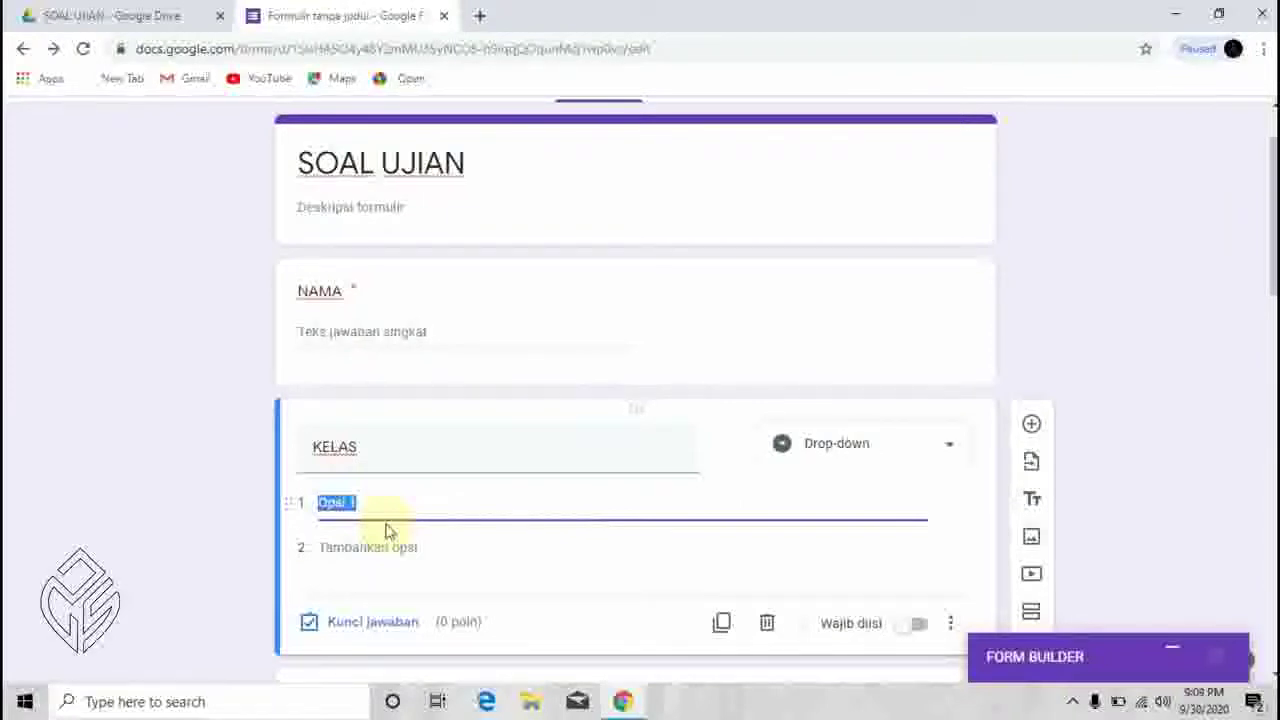
pyautogui.press('BackSpace')
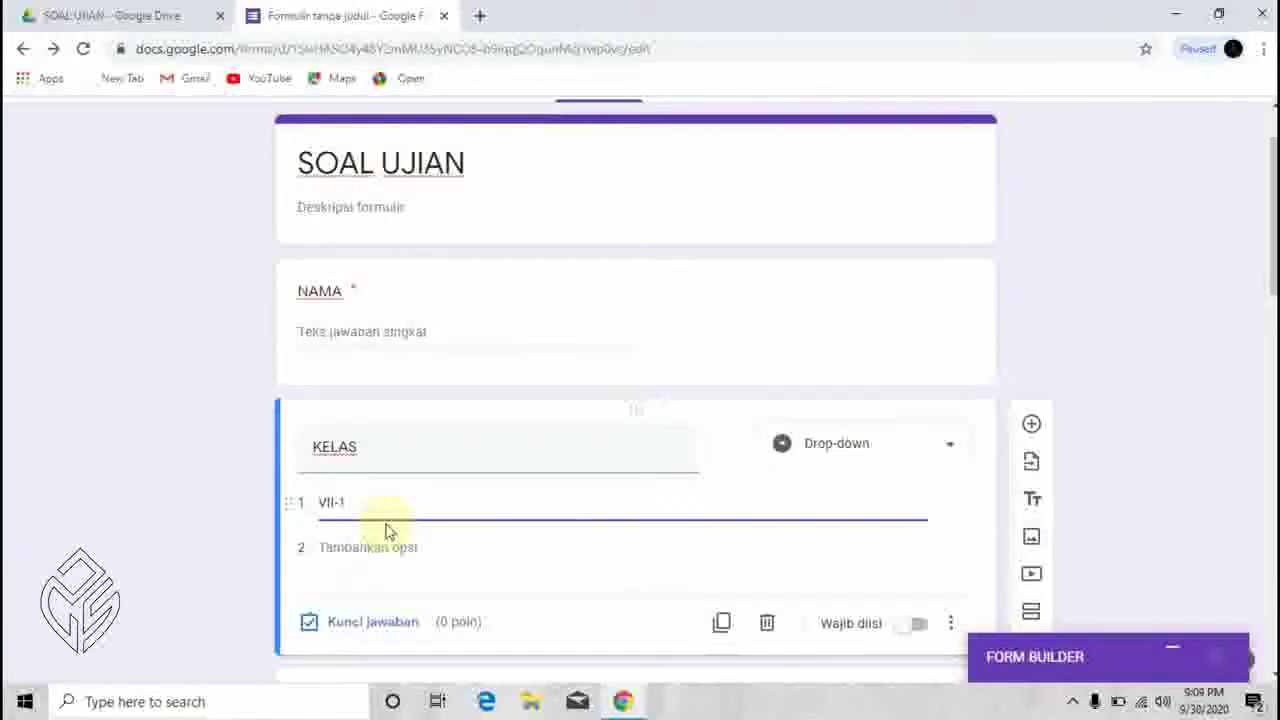
pyautogui.click(413, 547)
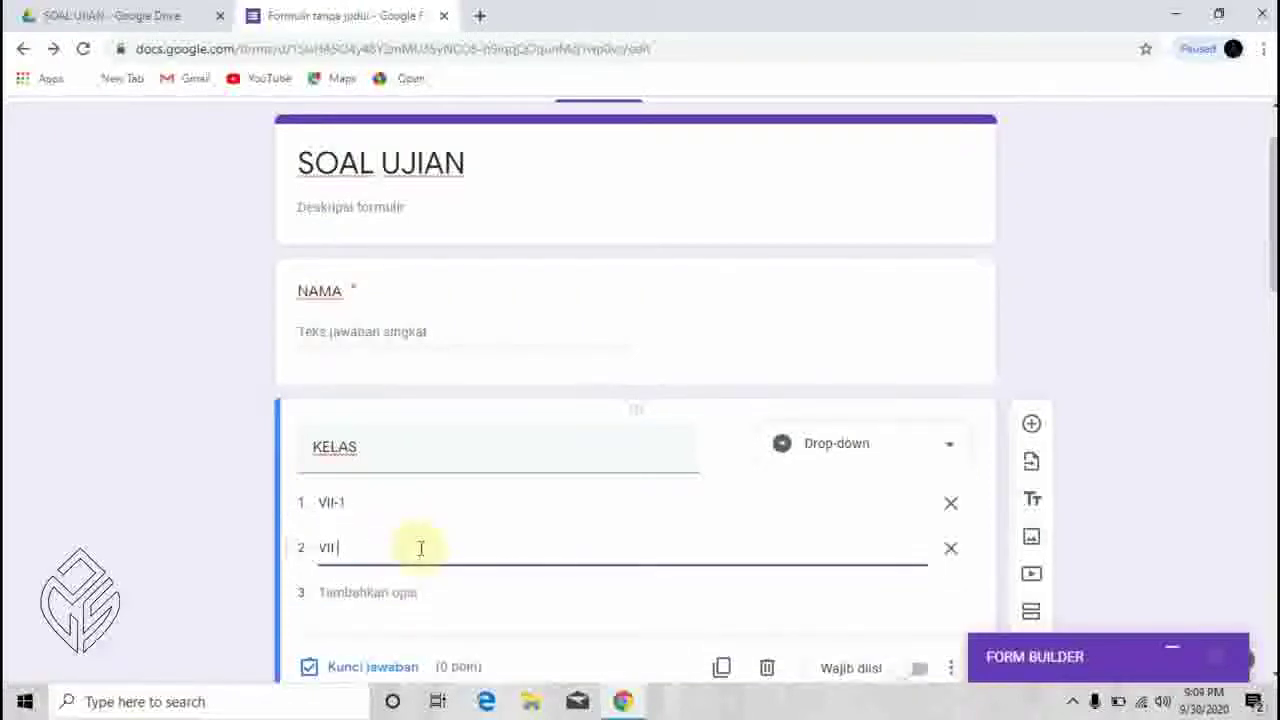
pyautogui.click(394, 594)
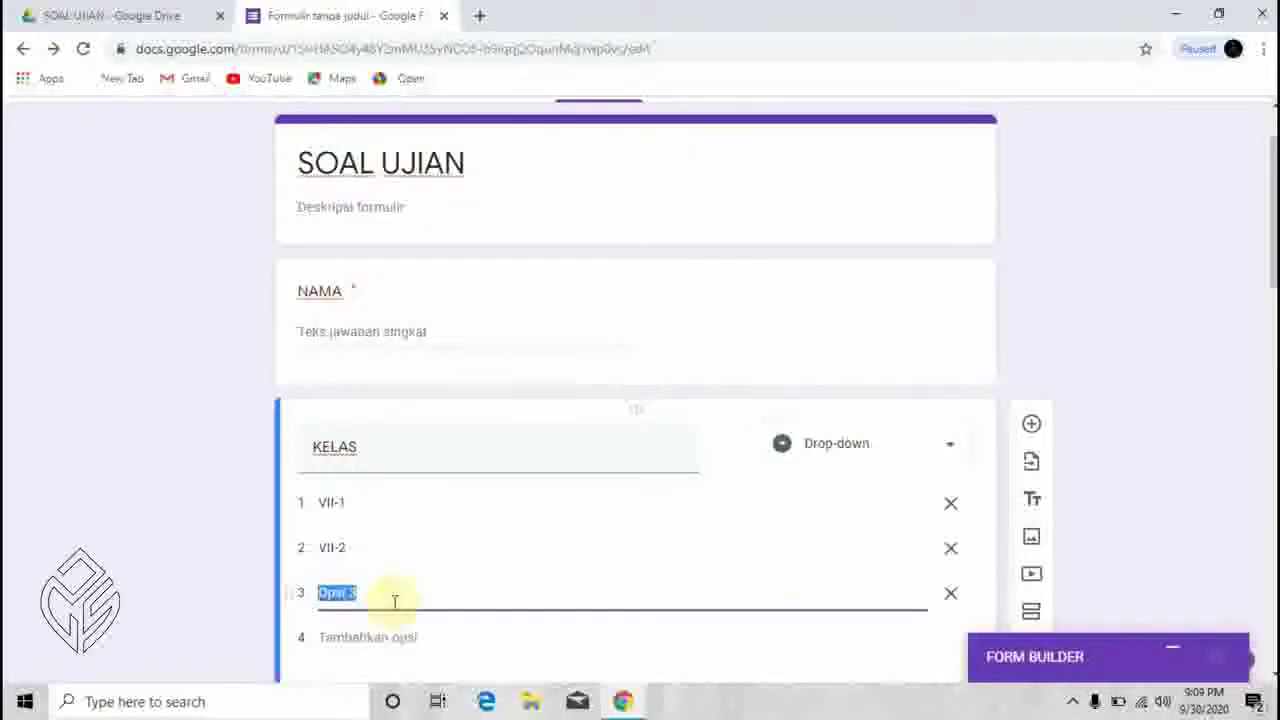
pyautogui.write('VII3')
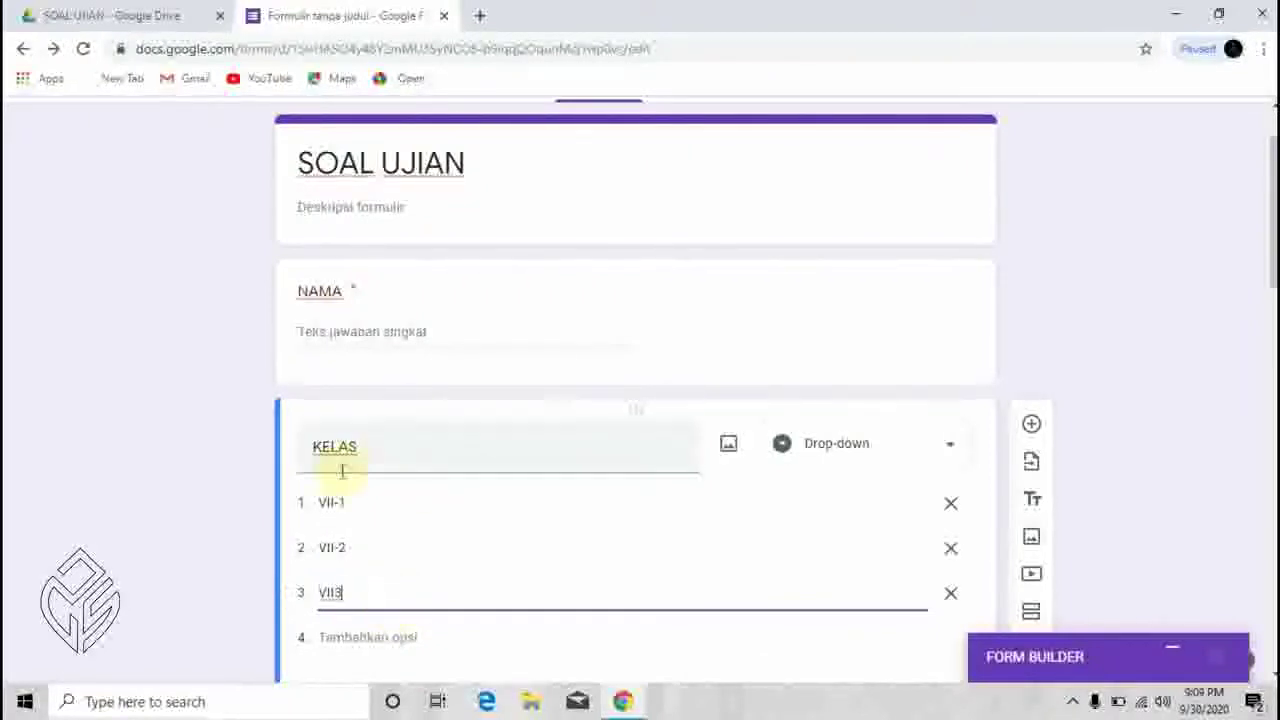
pyautogui.press('Left')
pyautogui.write('-')
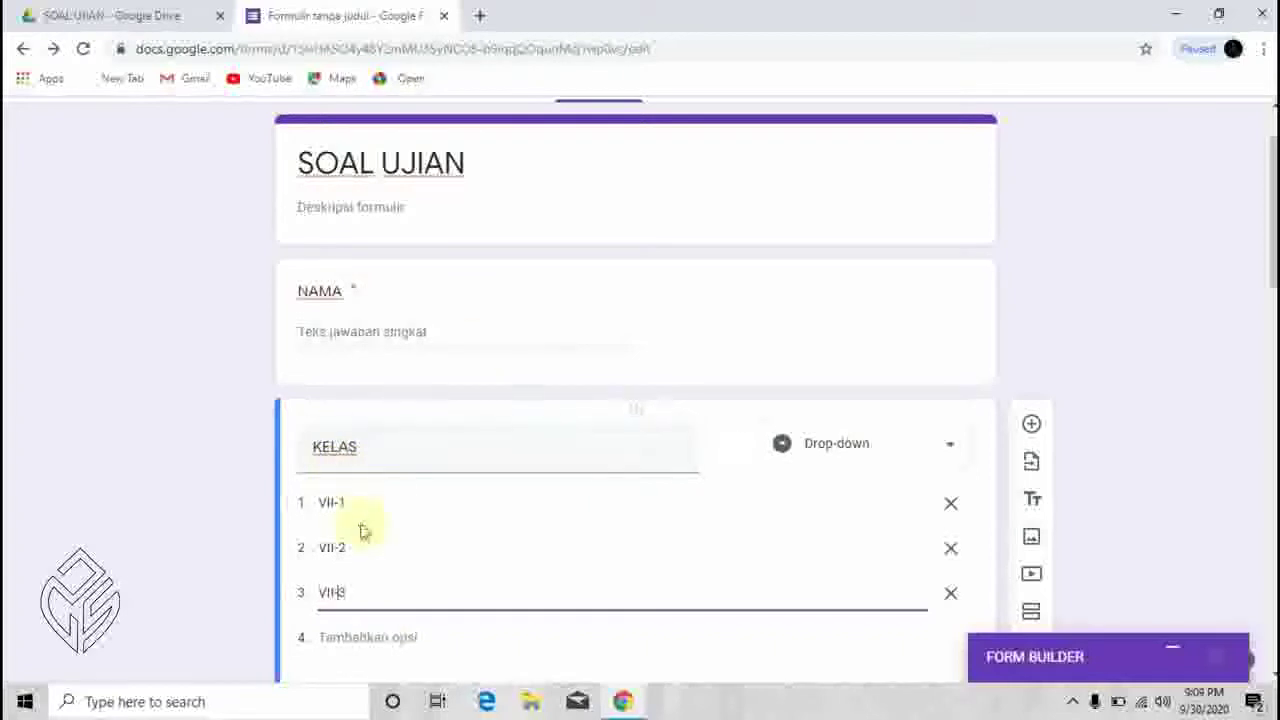
pyautogui.scroll(-2, 466, 403)
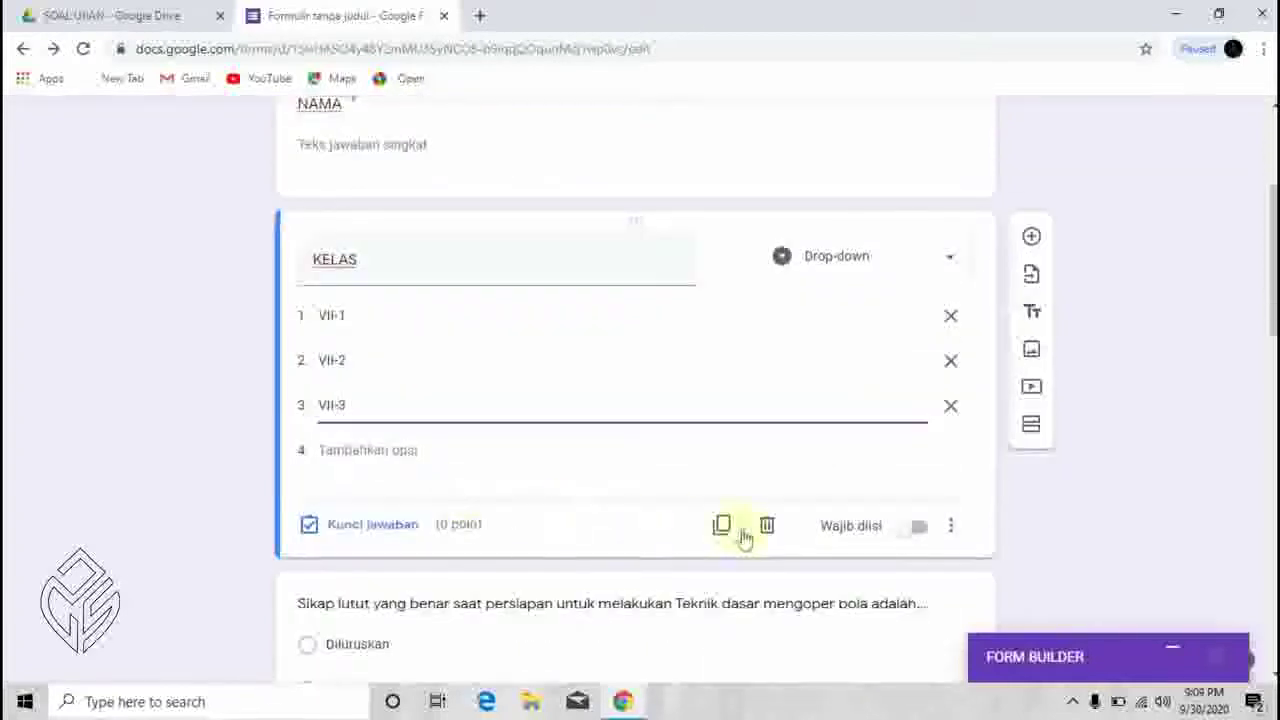
# Make the KELAS drop-down question required
pyautogui.click(914, 526)
pyautogui.scroll(3, 471, 494)
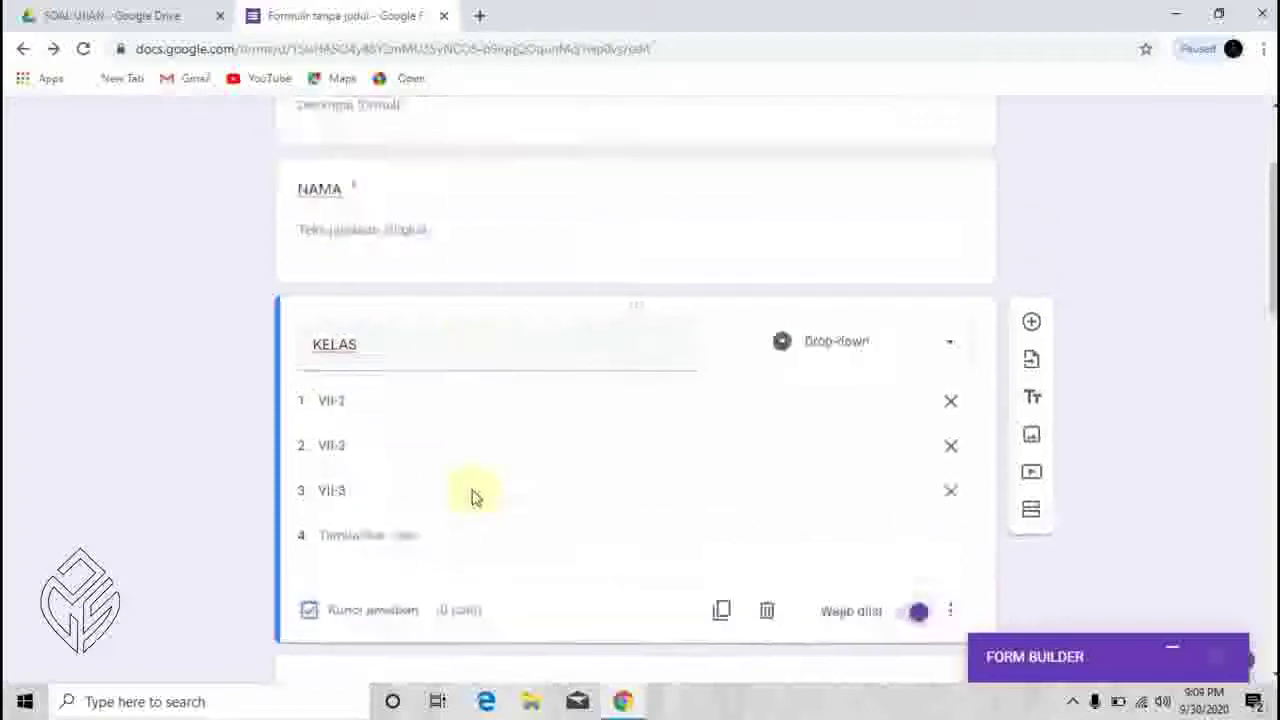
pyautogui.scroll(-3, 471, 429)
pyautogui.scroll(-2, 466, 451)
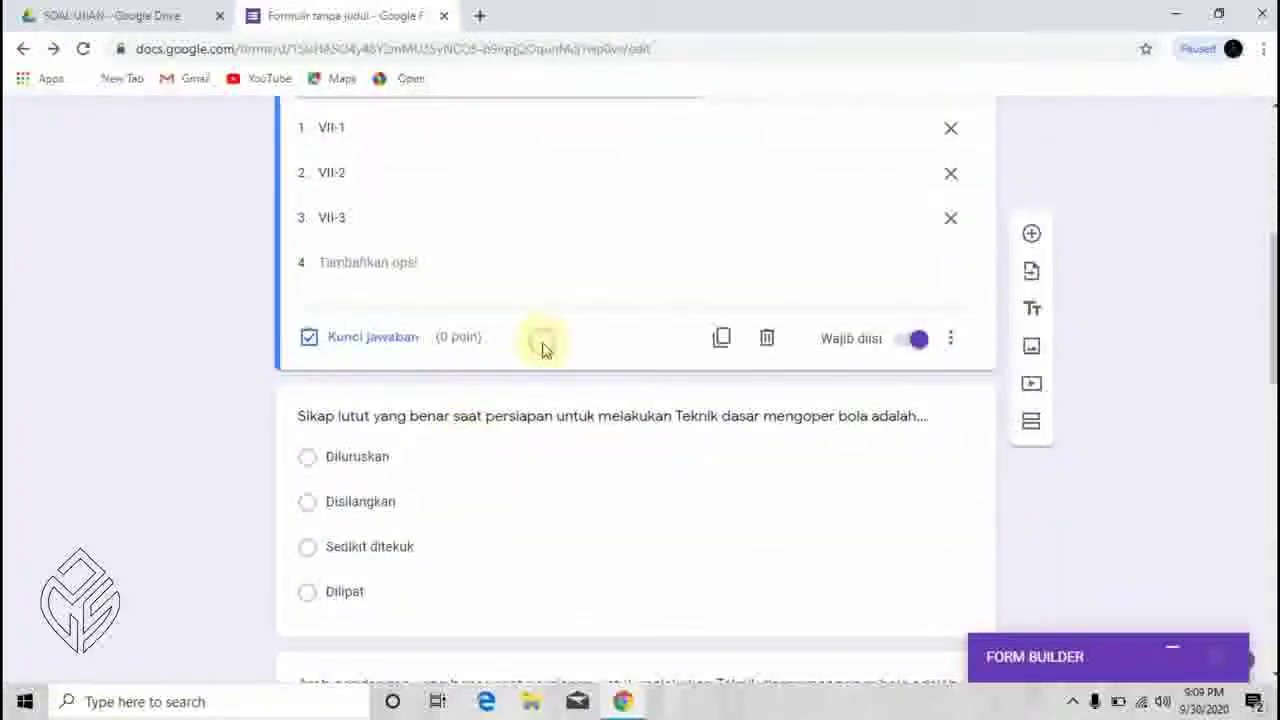
pyautogui.scroll(3, 621, 330)
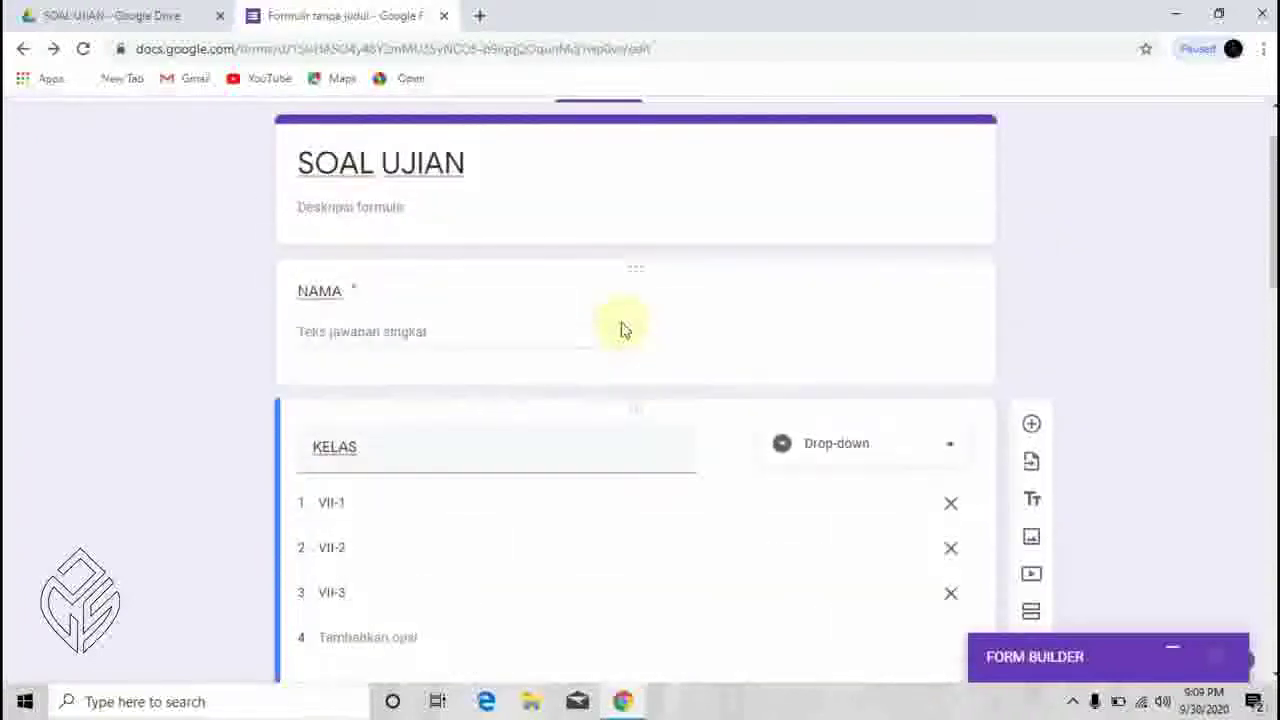
pyautogui.scroll(-3, 621, 330)
pyautogui.scroll(2, 621, 330)
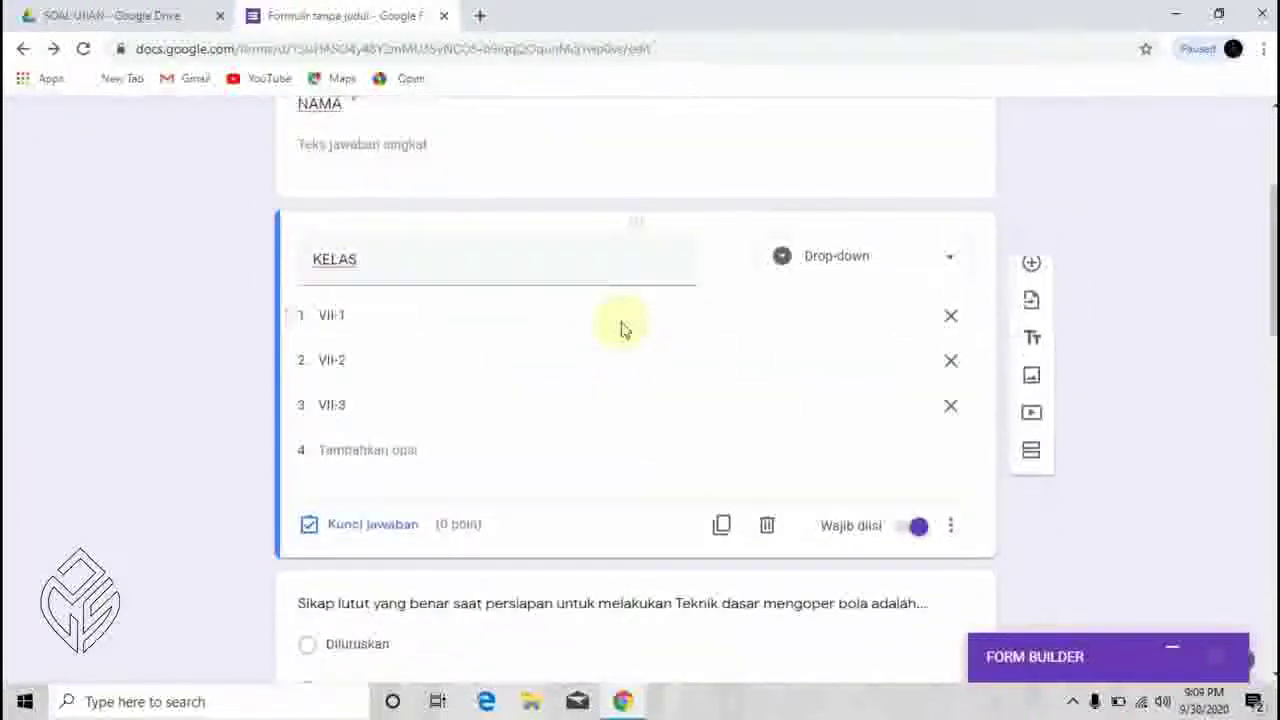
pyautogui.scroll(1, 622, 322)
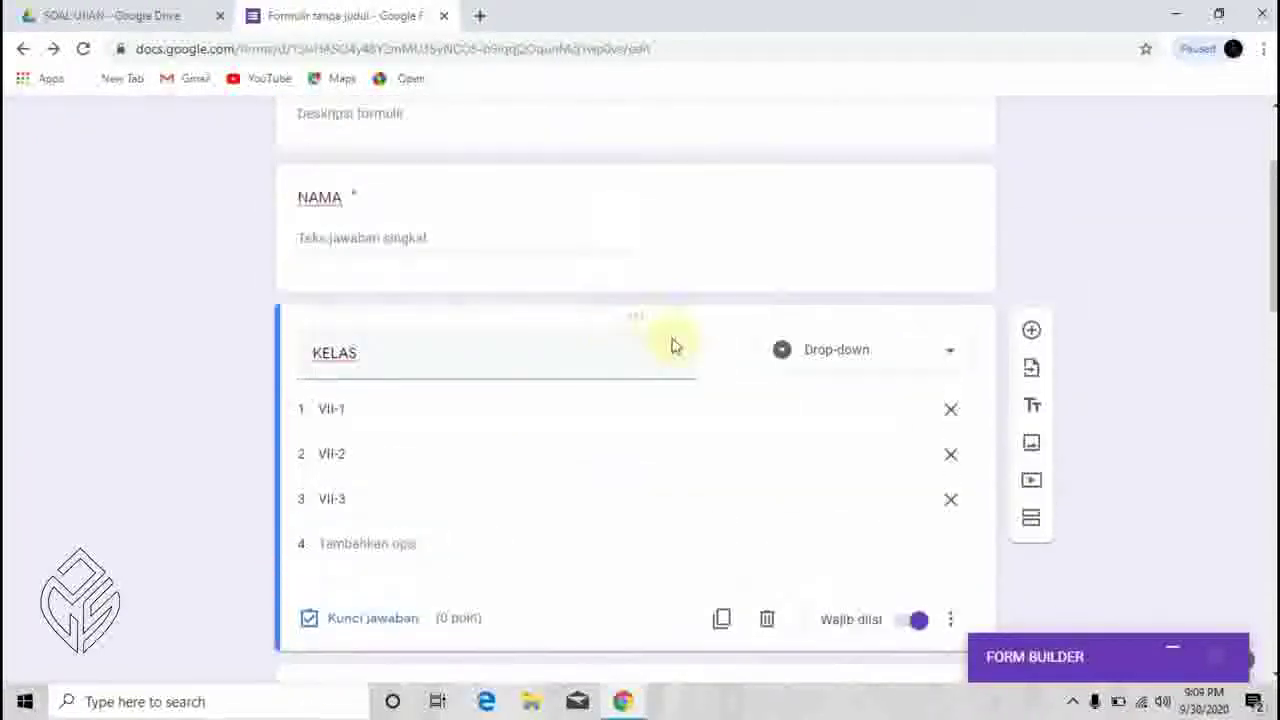
pyautogui.scroll(-1, 880, 572)
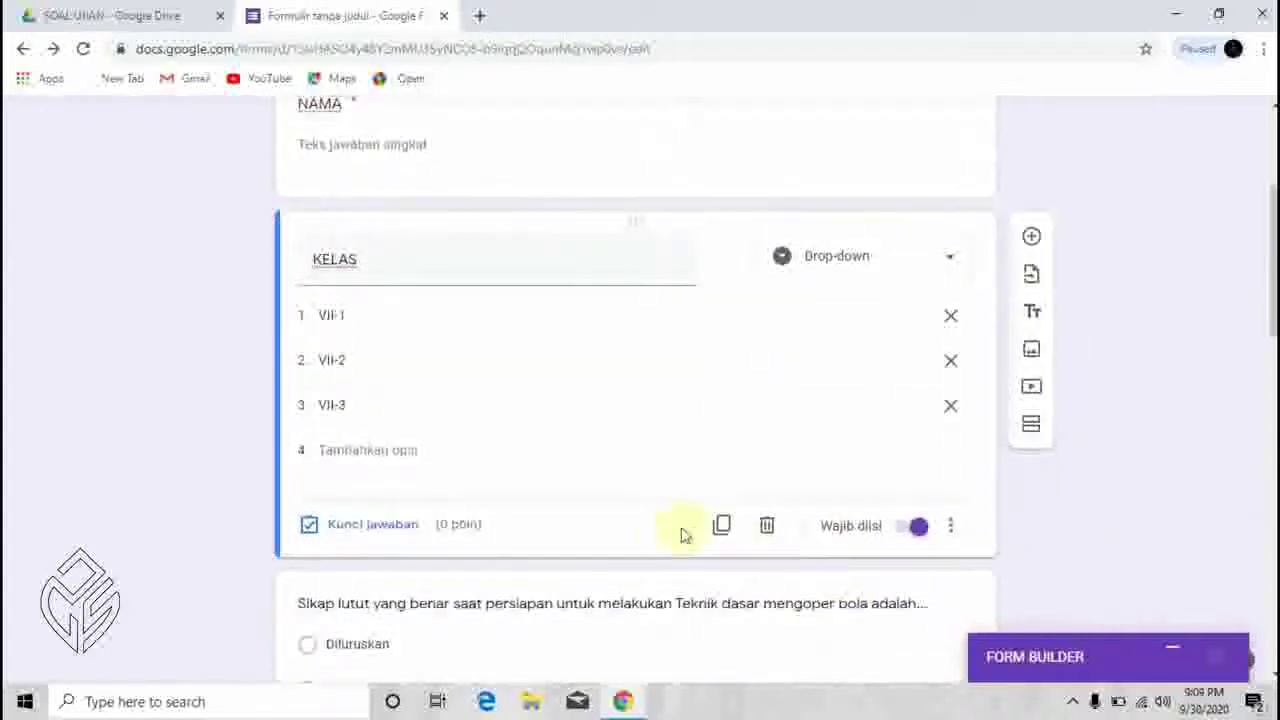
# Add a new section after the KELAS question and title it PILIHAN BERGANDA
pyautogui.click(1033, 427)
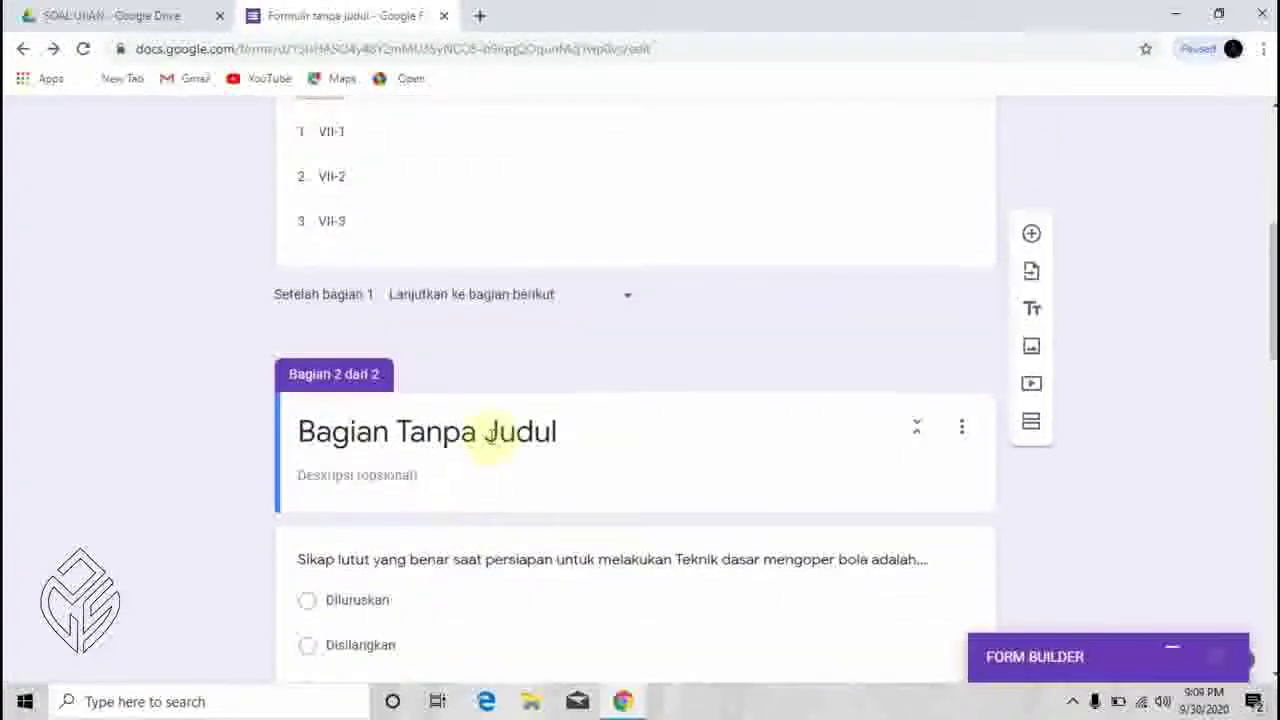
pyautogui.click(490, 432)
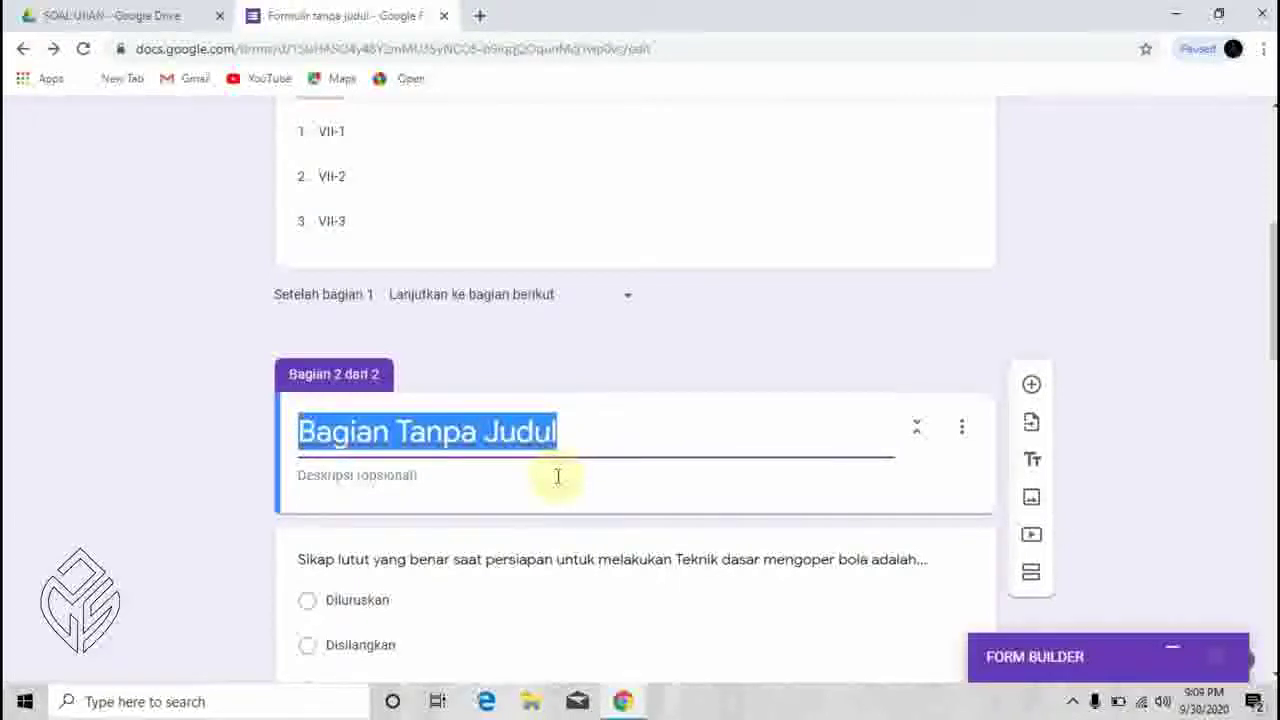
pyautogui.write('ES')
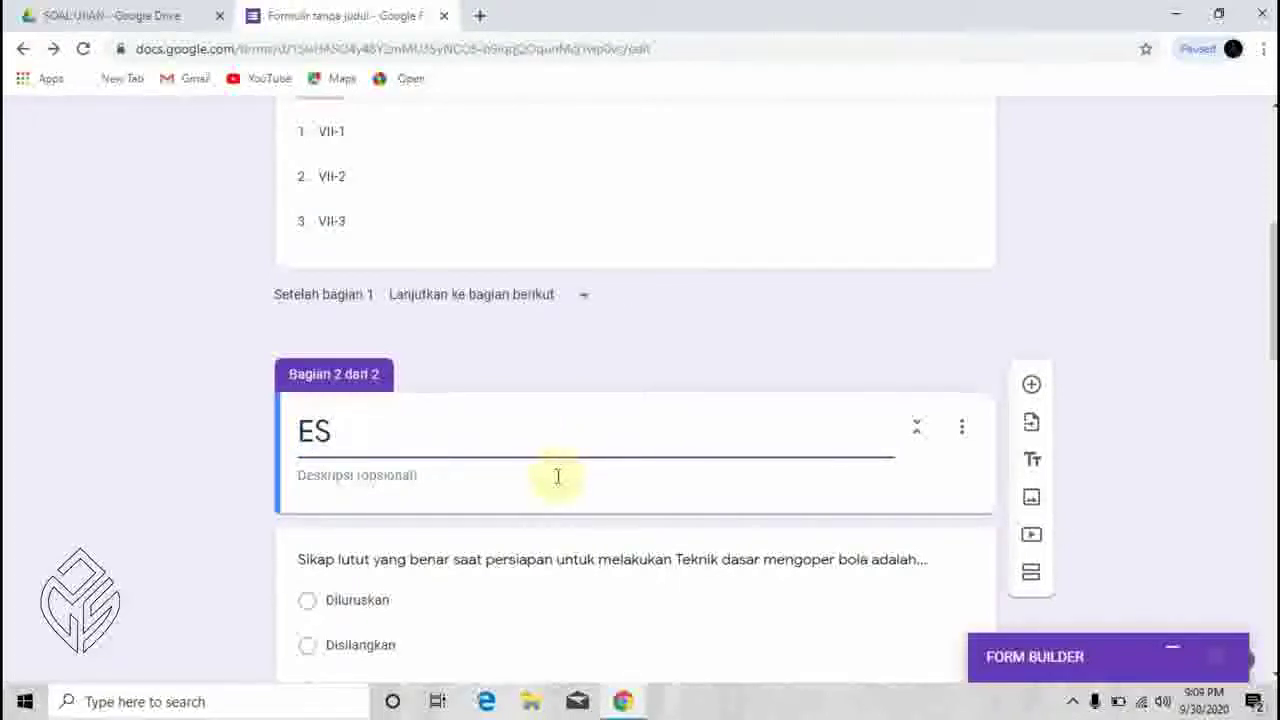
pyautogui.write('A')
pyautogui.press('BackSpace')
pyautogui.press('BackSpace')
pyautogui.press('BackSpace')
pyautogui.write('PILIHAN BERGANDA')
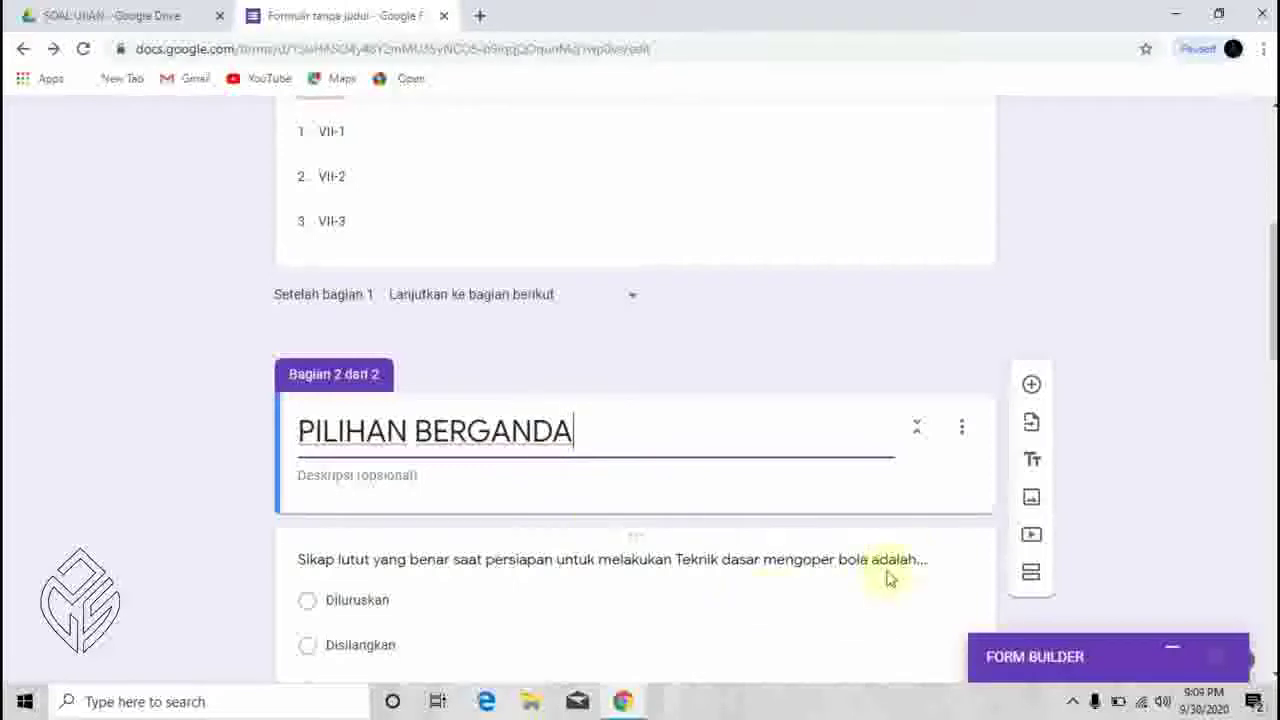
# Set the answer key score of the first multiple-choice question, about the knee position (Sikap lutut), to 5 points
pyautogui.scroll(-3, 670, 520)
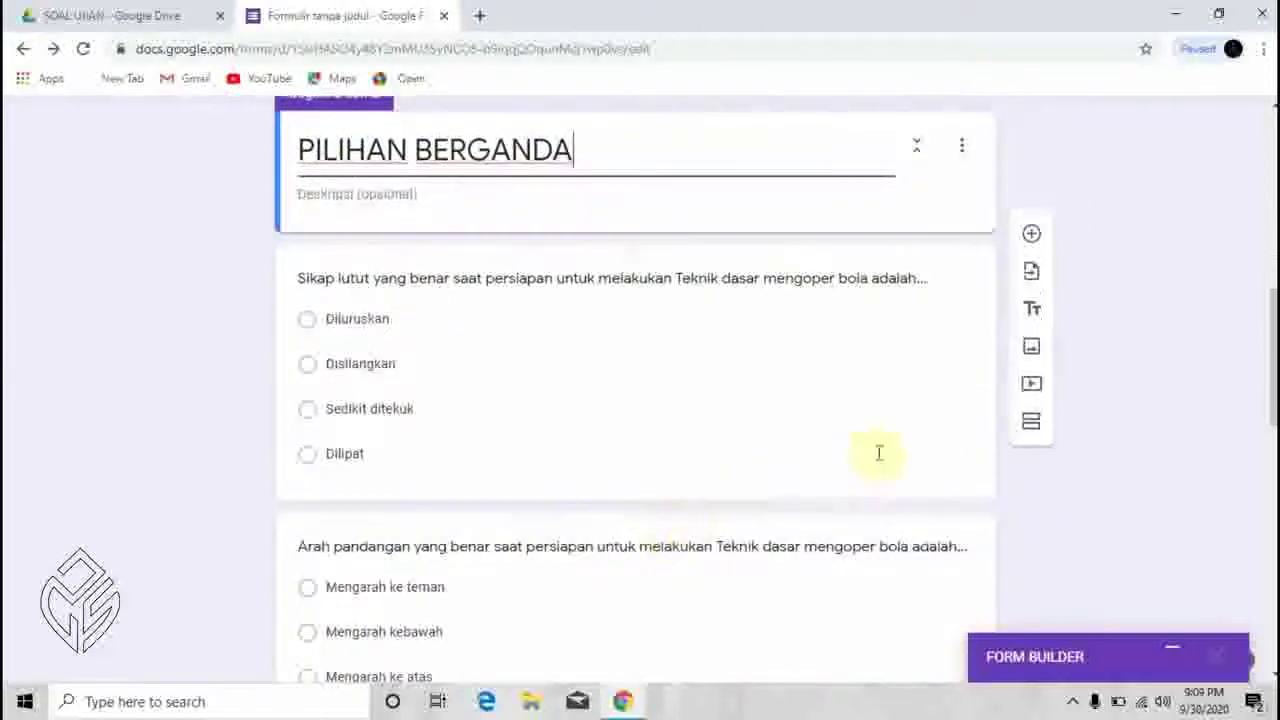
pyautogui.click(958, 453)
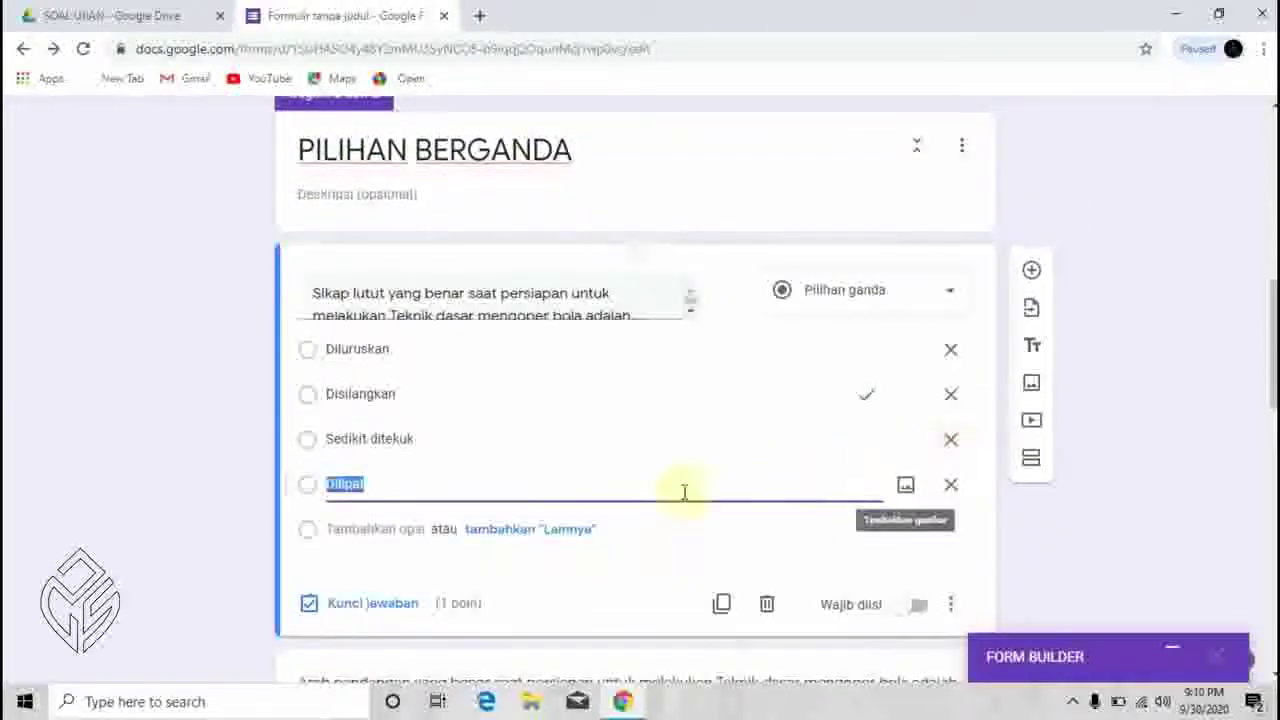
pyautogui.click(975, 570)
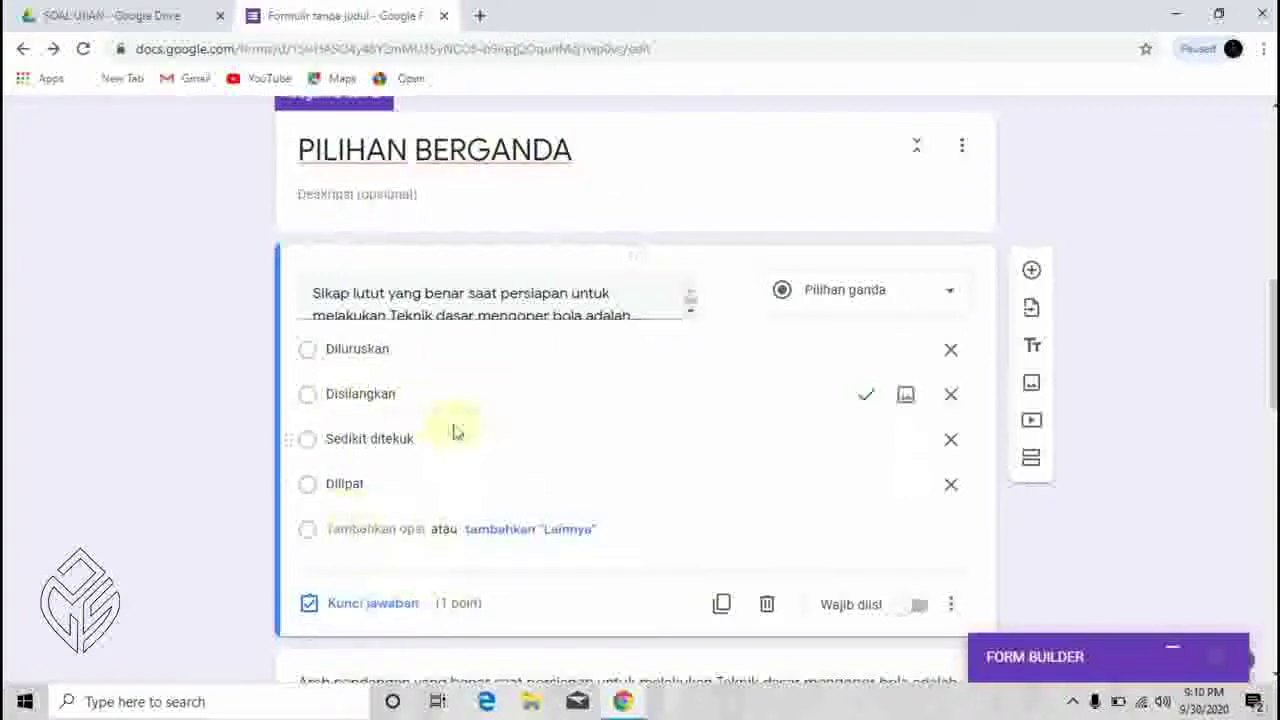
pyautogui.click(866, 397)
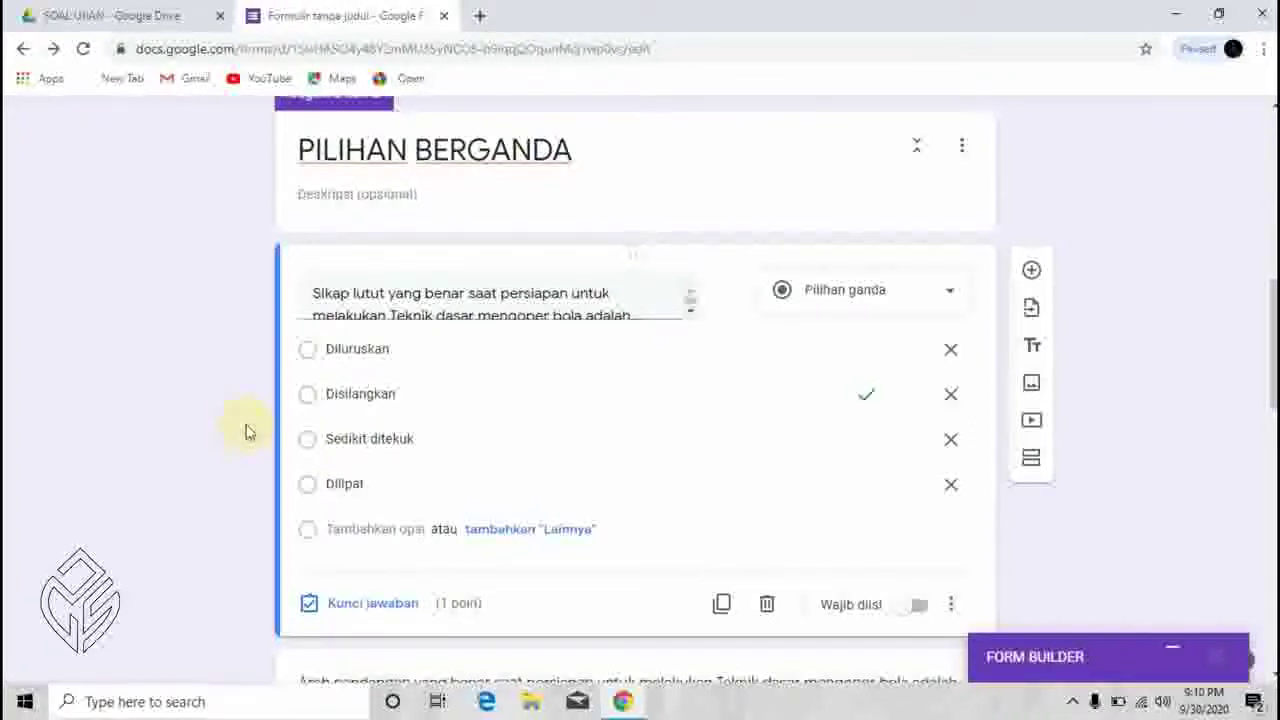
pyautogui.click(372, 604)
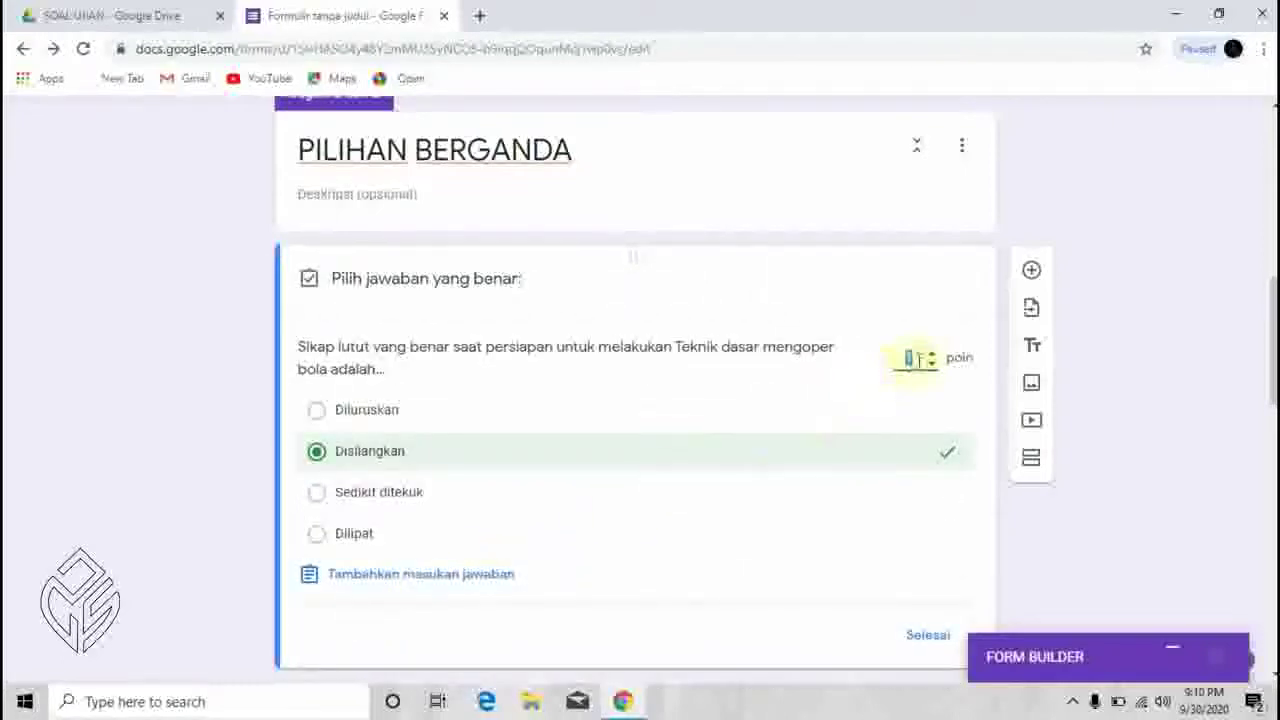
pyautogui.click(933, 354)
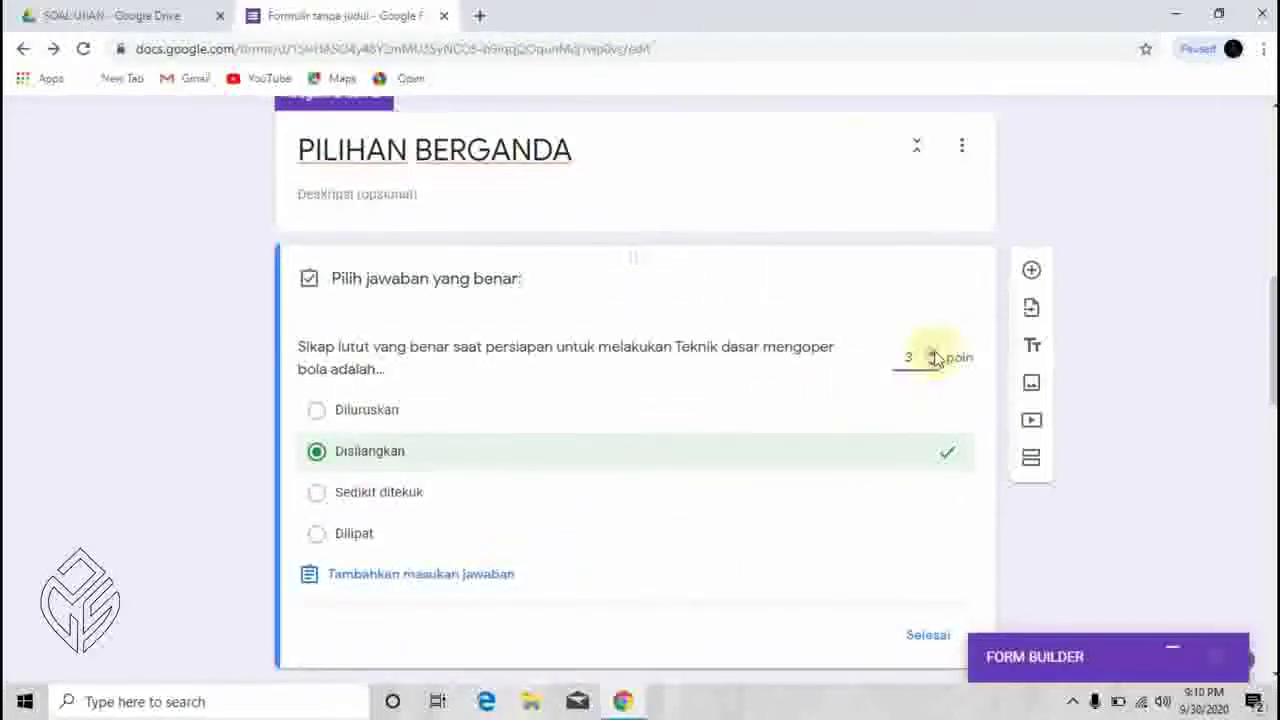
pyautogui.scroll(-5, 933, 357)
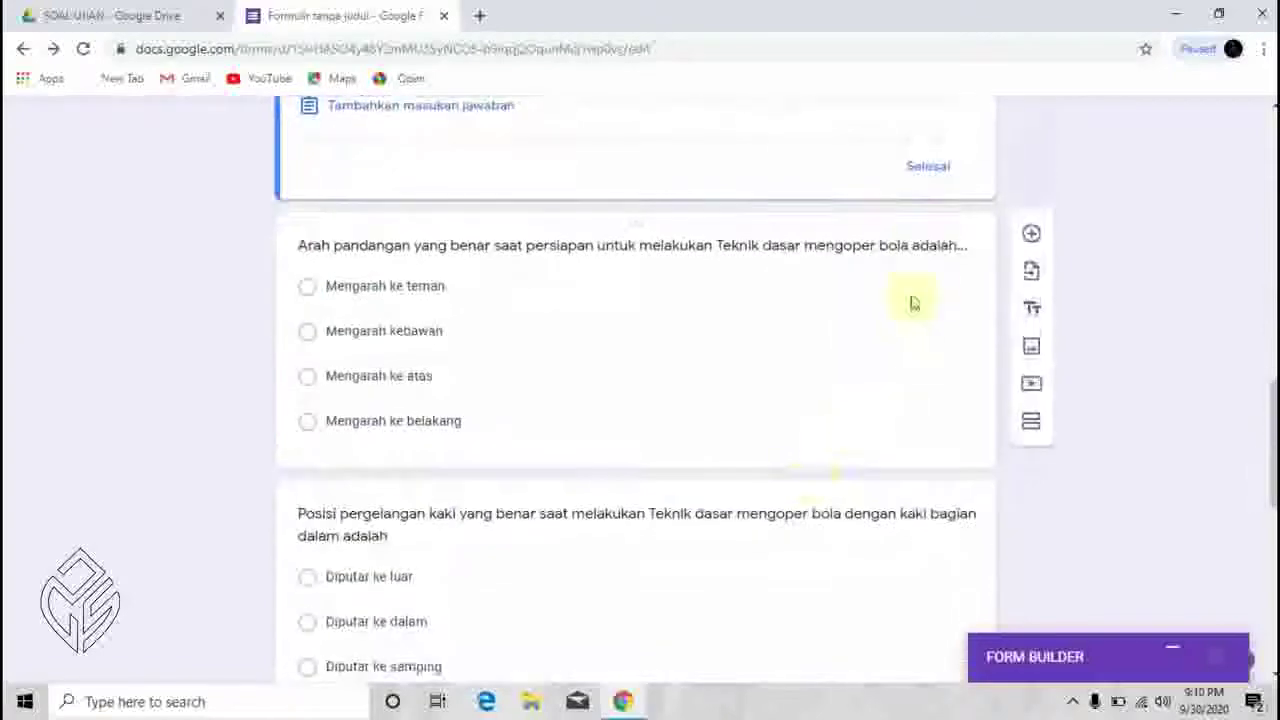
pyautogui.click(924, 172)
# Set the answer key score of the gaze direction question (Arah pandangan) to 5 points
pyautogui.scroll(-5, 323, 434)
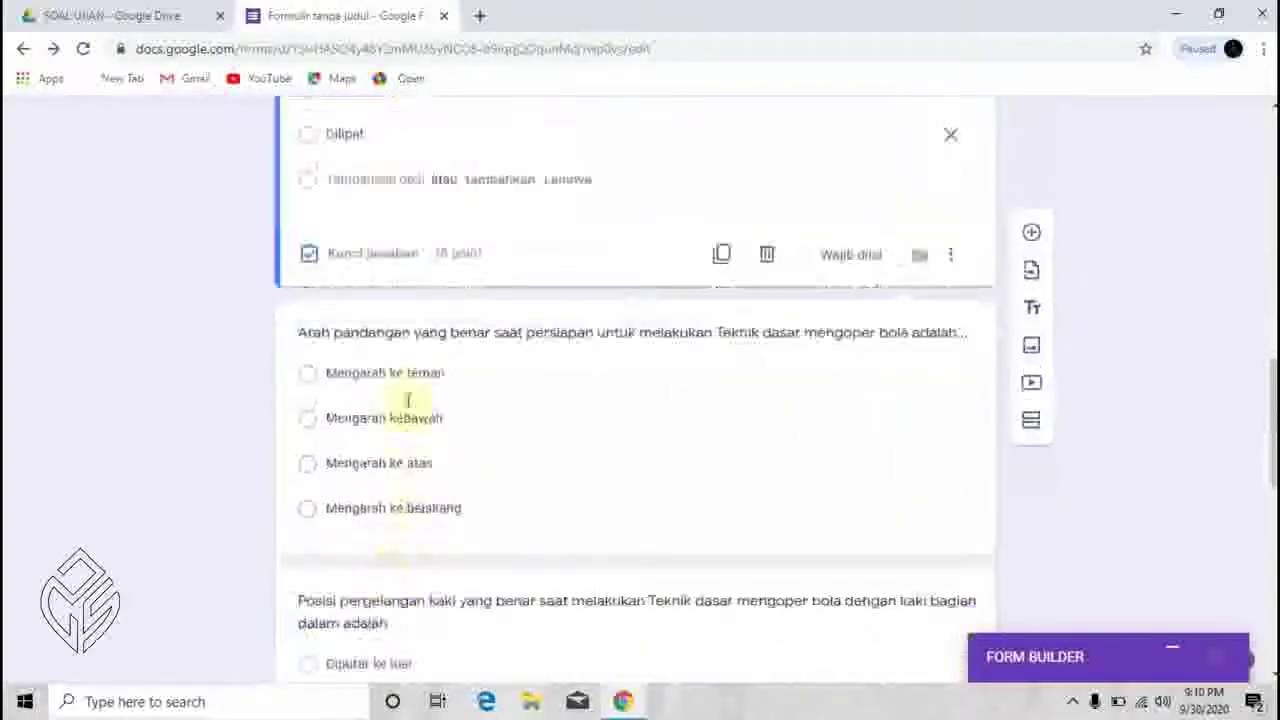
pyautogui.click(394, 510)
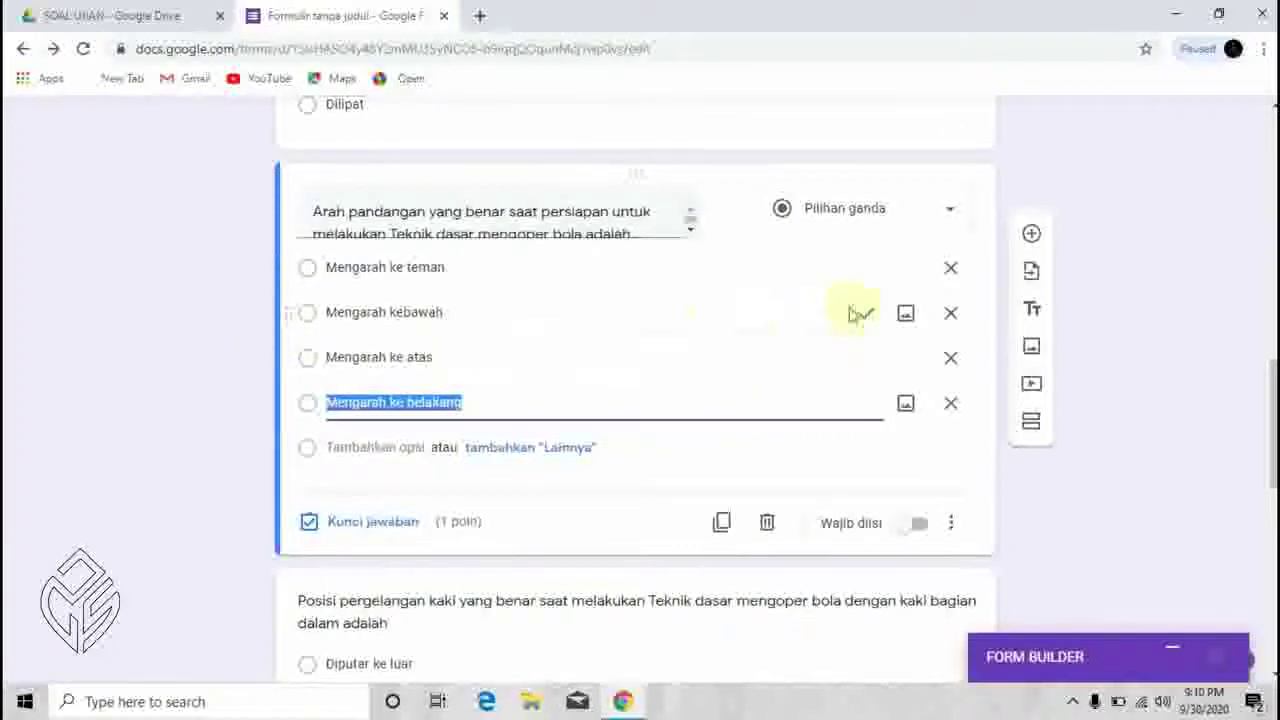
pyautogui.click(355, 528)
pyautogui.click(912, 276)
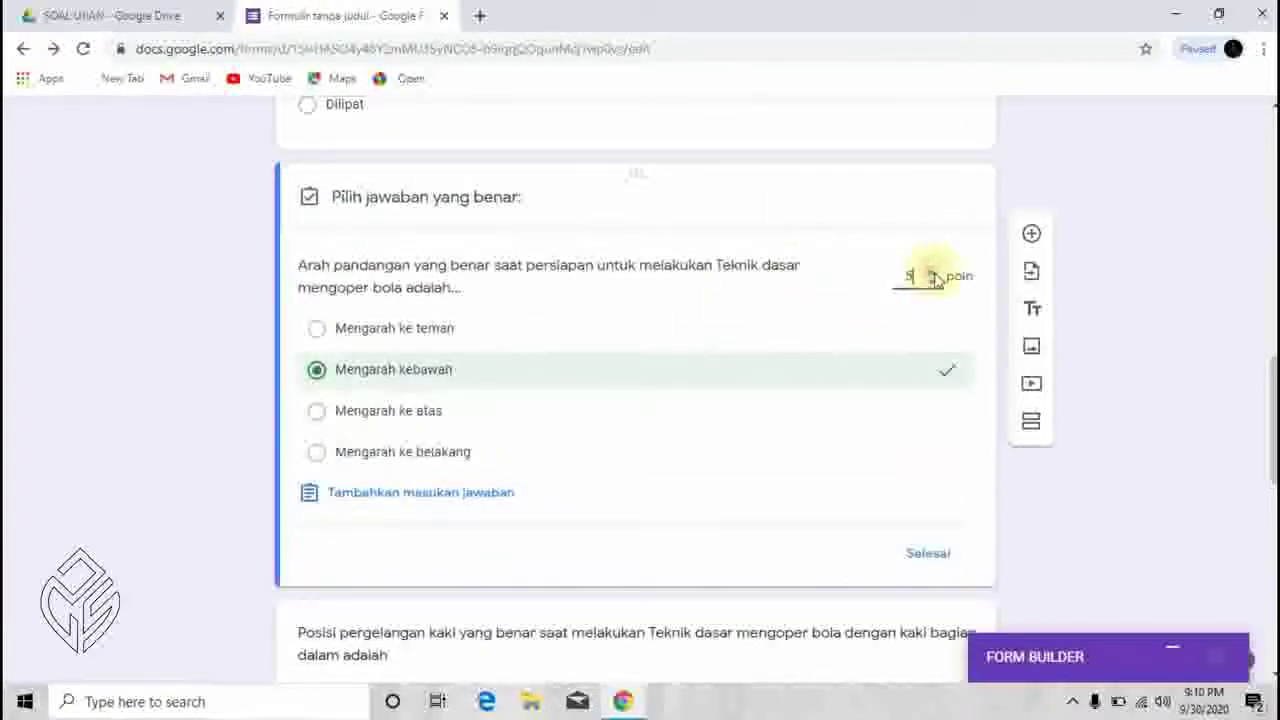
pyautogui.click(921, 556)
# Give the ankle position question for passing with the inside of the foot (kaki bagian dalam) a score of 5 points
pyautogui.scroll(-2, 551, 586)
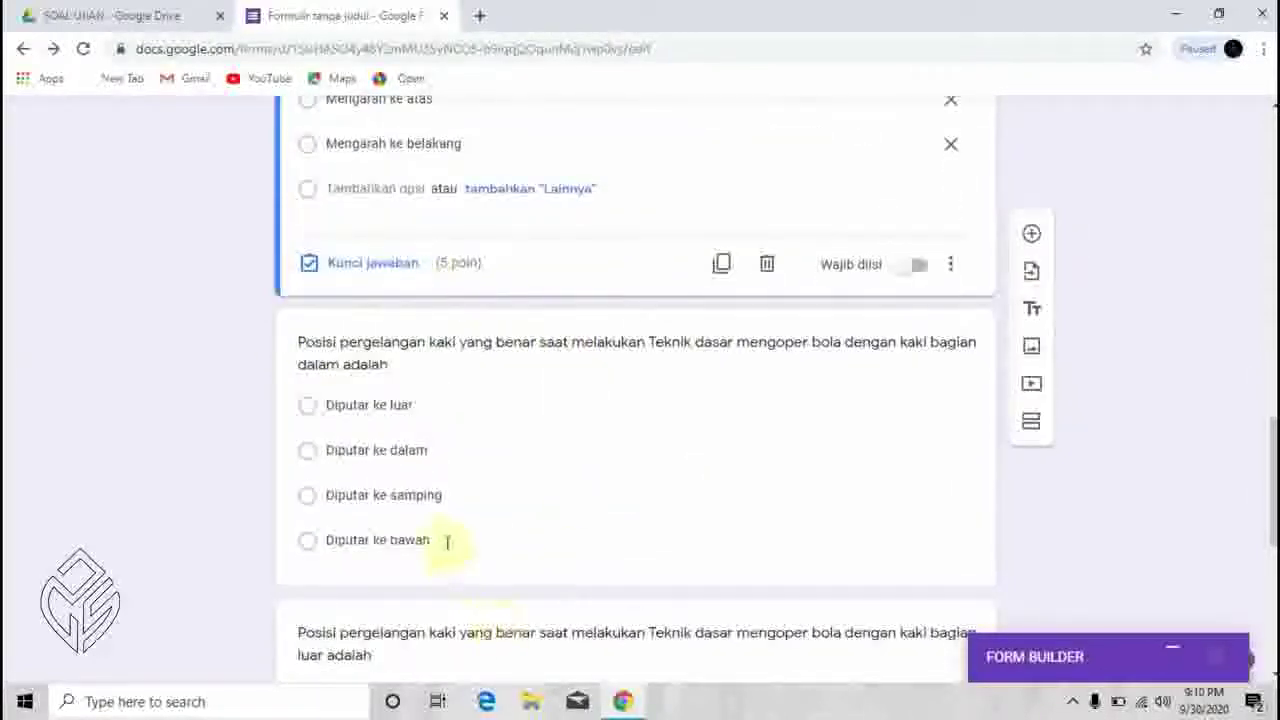
pyautogui.click(425, 578)
pyautogui.click(391, 560)
pyautogui.click(905, 285)
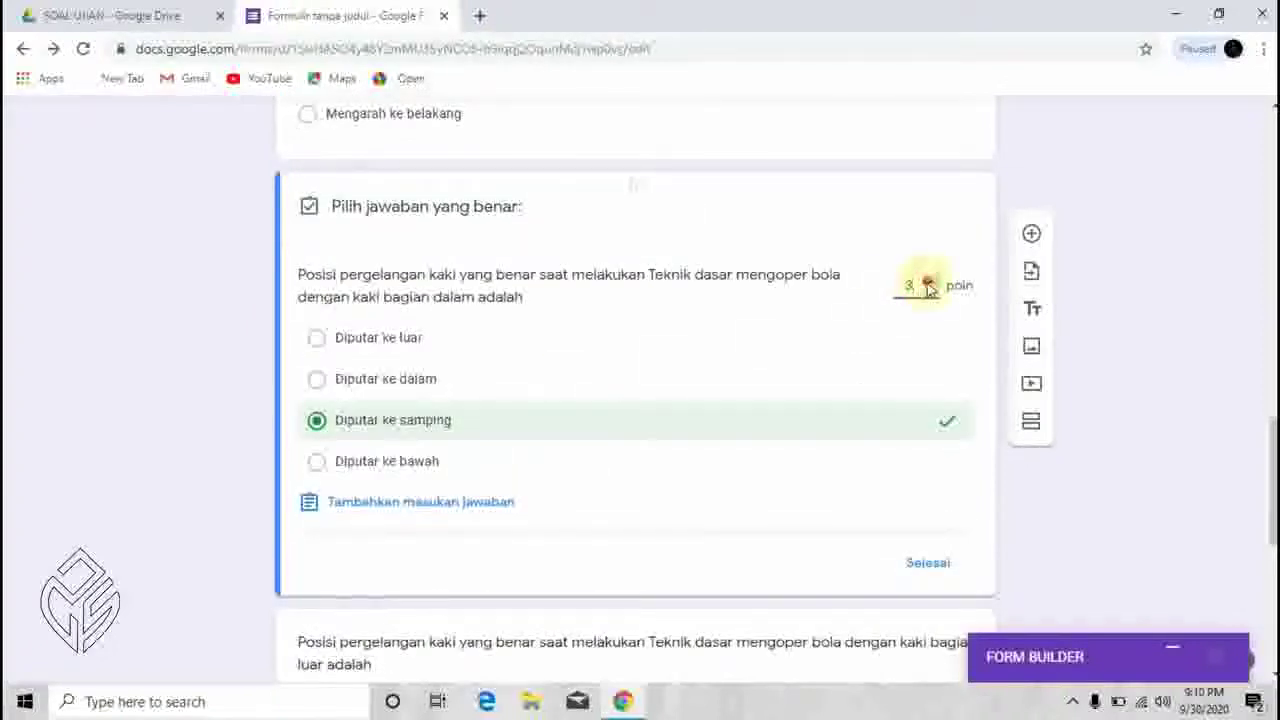
pyautogui.scroll(-2, 700, 540)
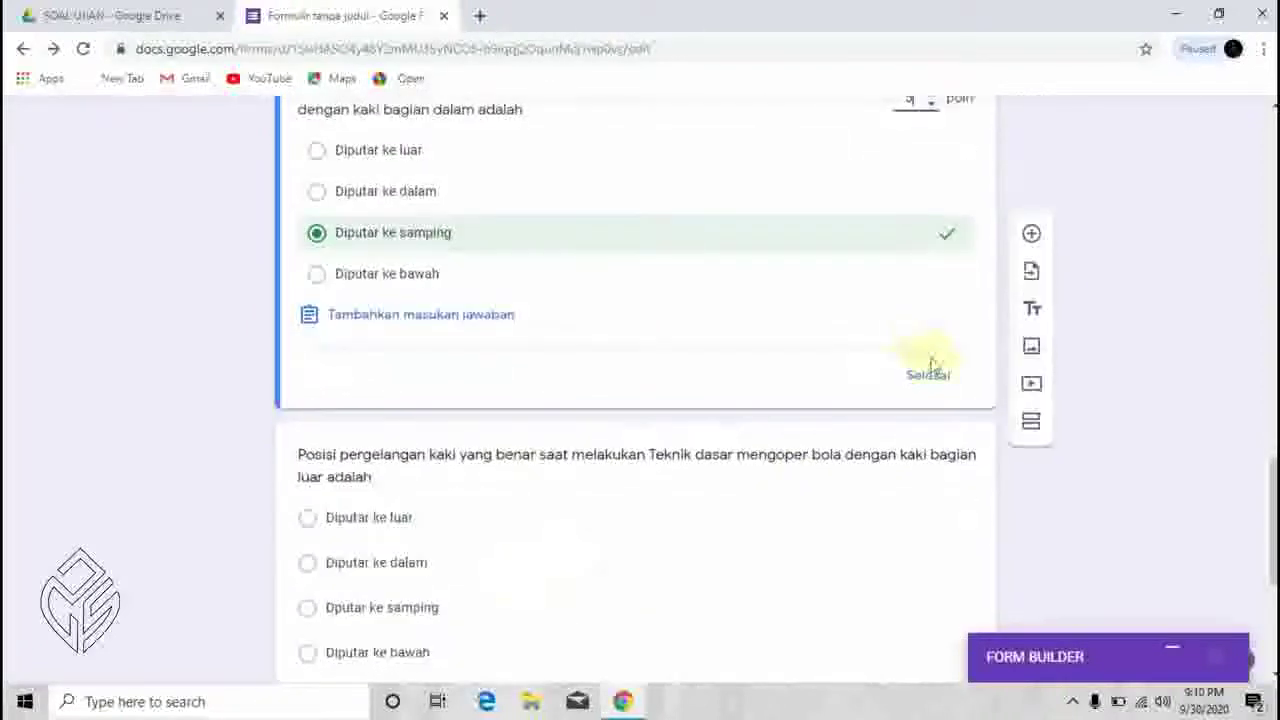
pyautogui.click(925, 368)
# Give the ankle position question for passing with the outside of the foot (kaki bagian luar) a score of 5 points
pyautogui.scroll(-4, 563, 560)
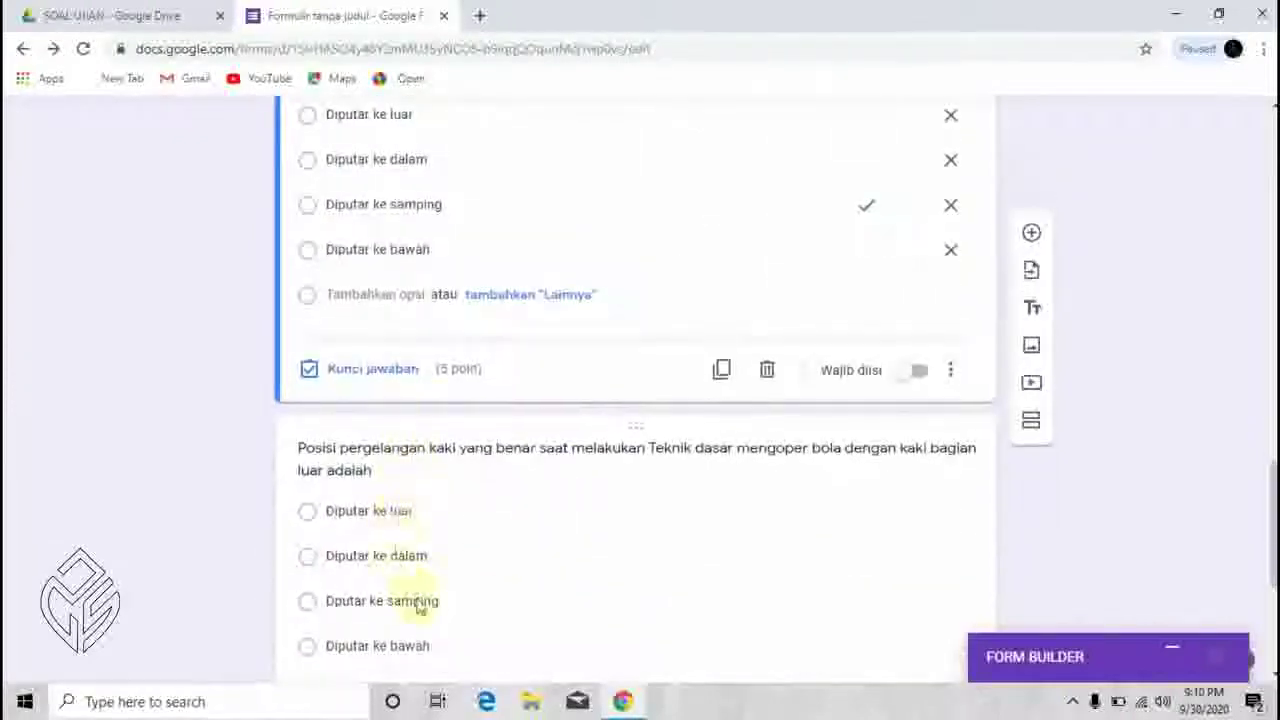
pyautogui.scroll(-4, 417, 600)
pyautogui.click(428, 318)
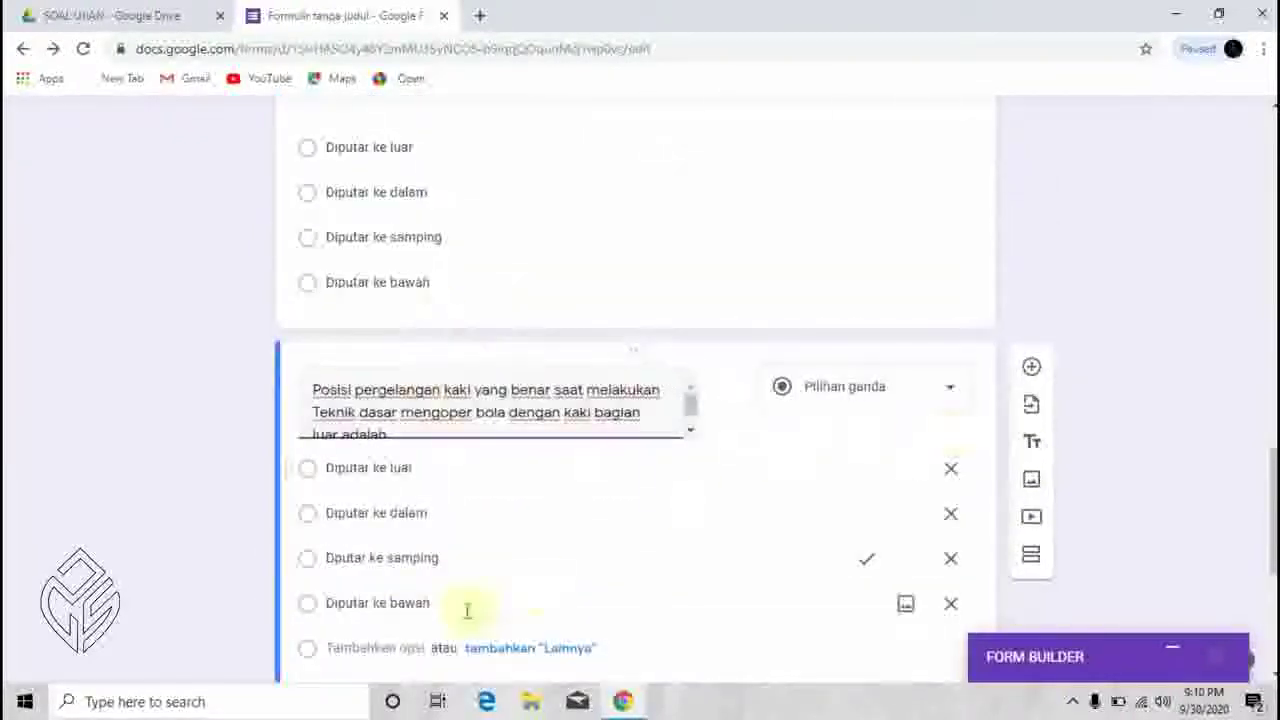
pyautogui.scroll(-3, 460, 560)
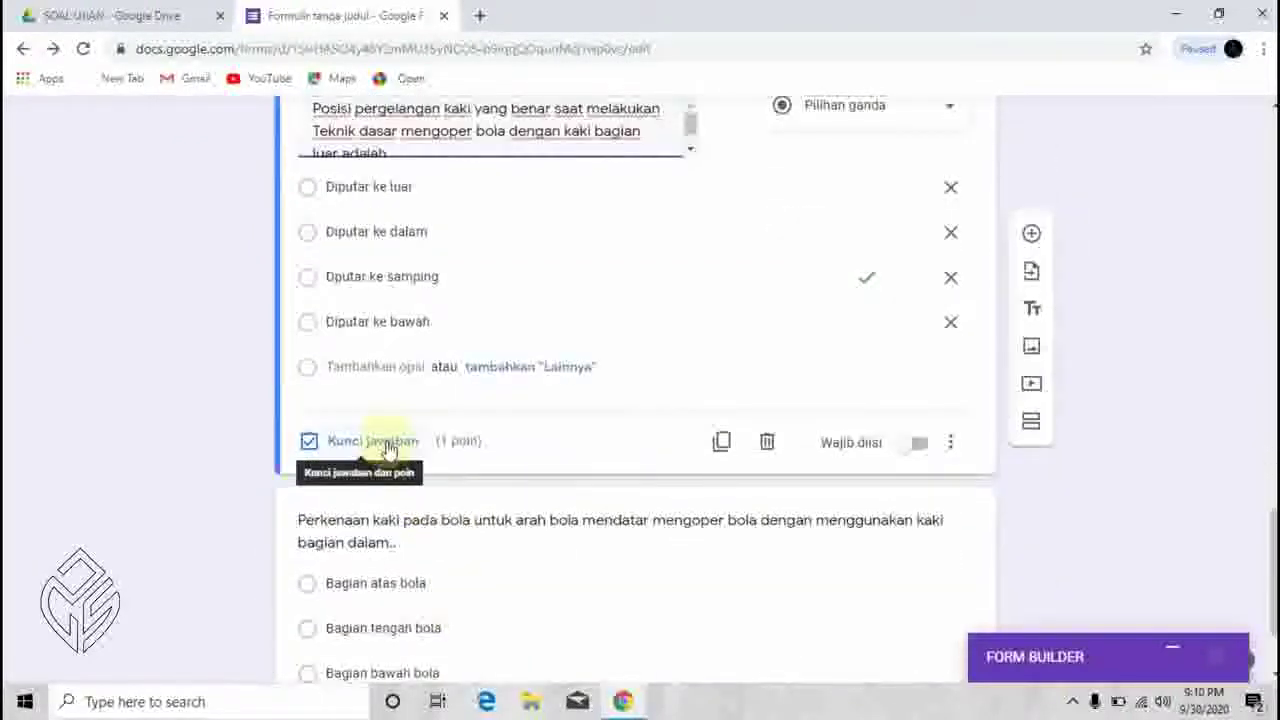
pyautogui.click(389, 445)
pyautogui.click(931, 172)
pyautogui.click(932, 172)
pyautogui.scroll(-3, 780, 466)
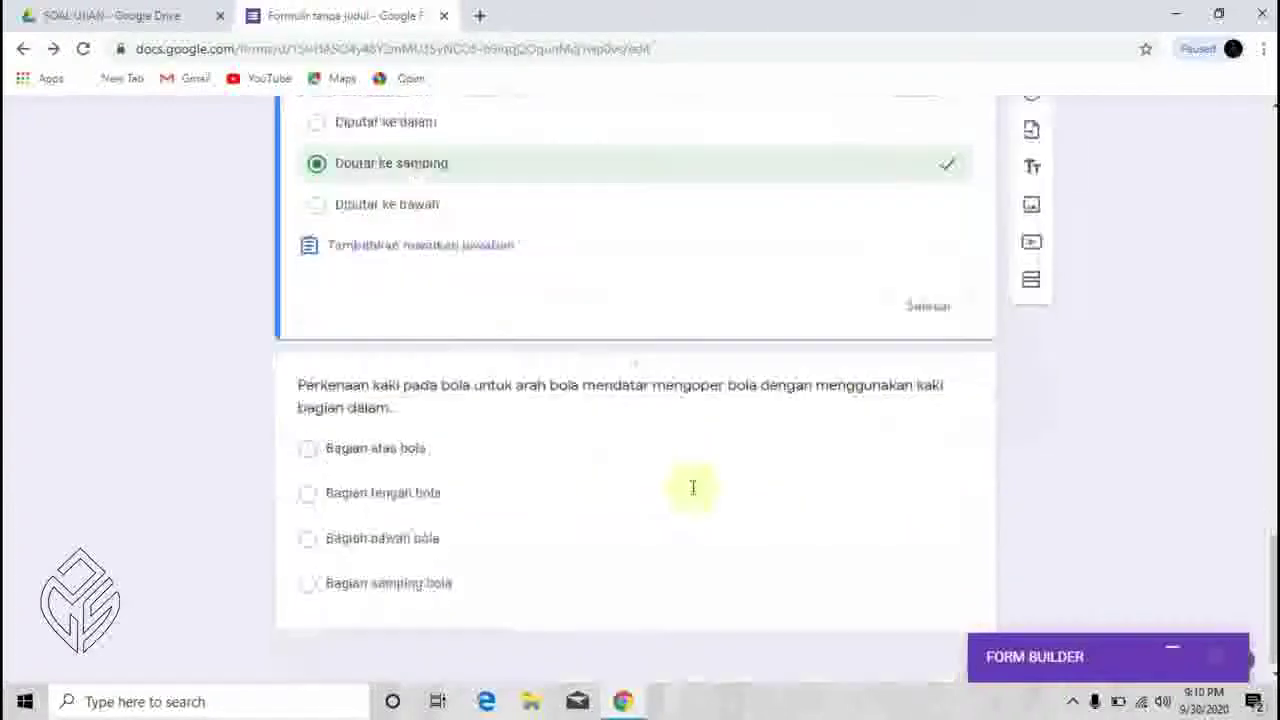
pyautogui.click(946, 298)
# Set the answer key score of the last question, about foot contact with the ball (Perkenaan kaki pada bola), to 5 points
pyautogui.scroll(-4, 449, 463)
pyautogui.click(415, 610)
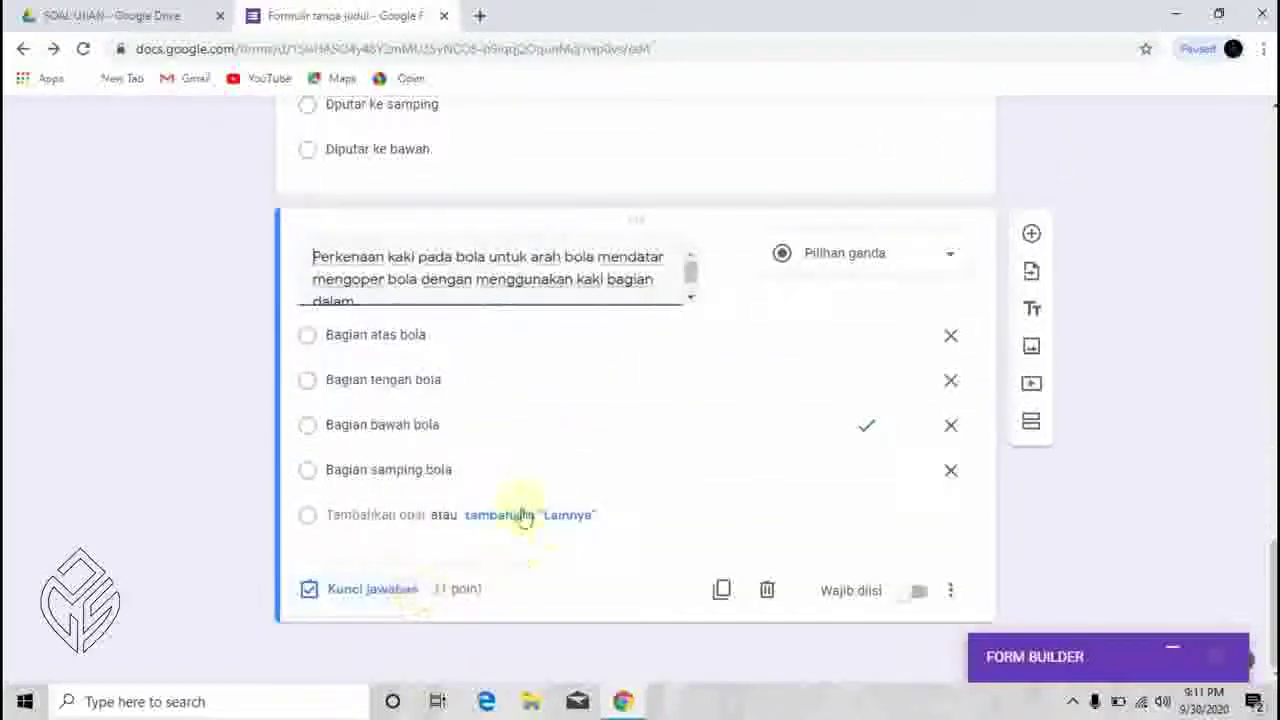
pyautogui.click(371, 591)
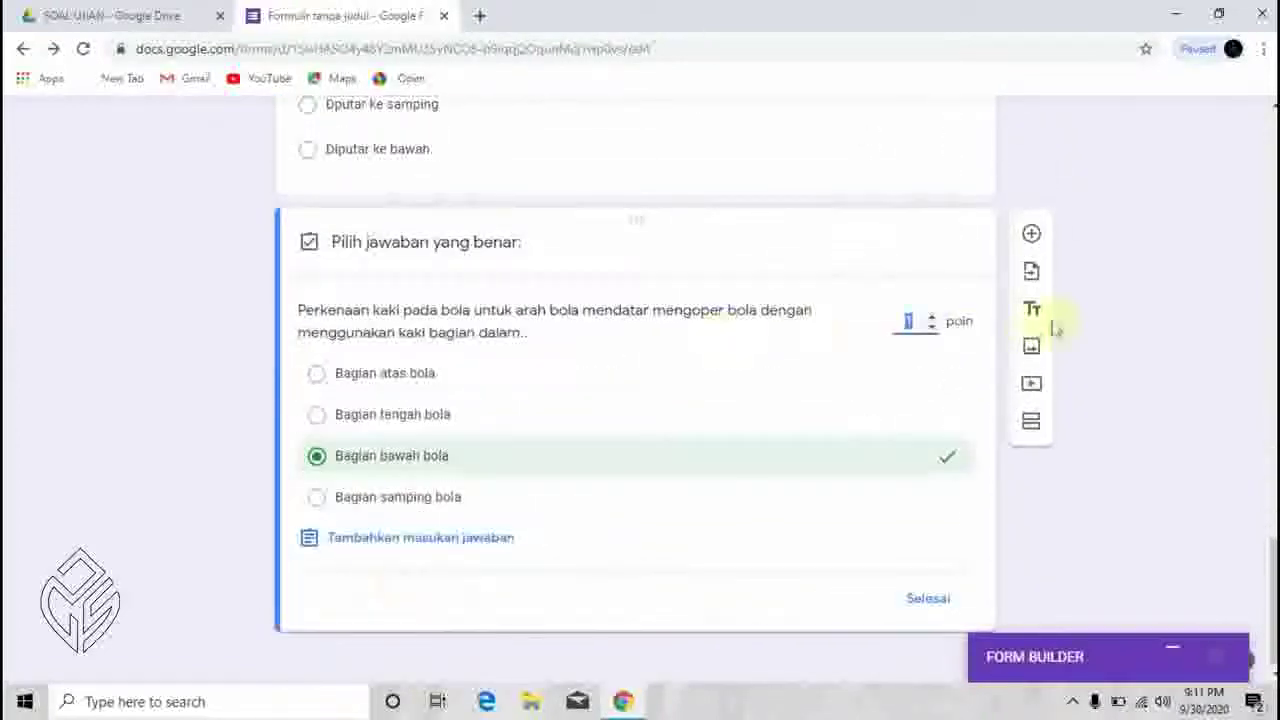
pyautogui.click(931, 320)
pyautogui.click(931, 320)
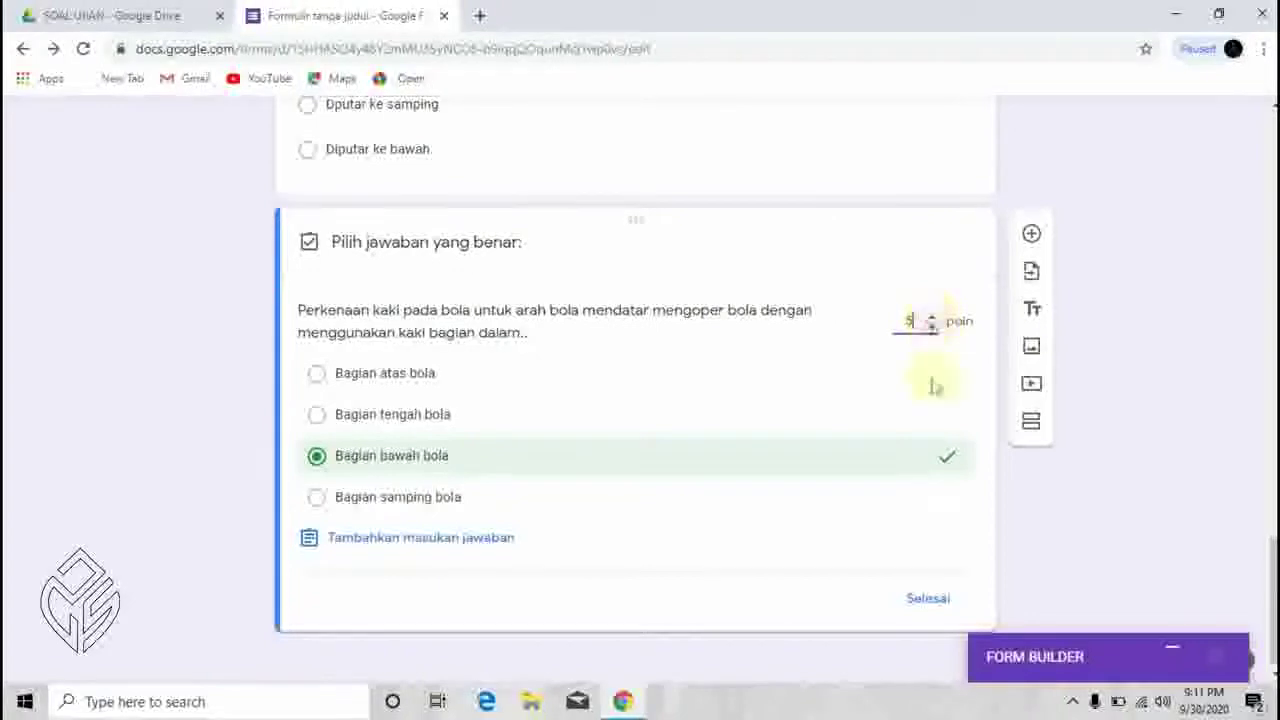
pyautogui.click(927, 599)
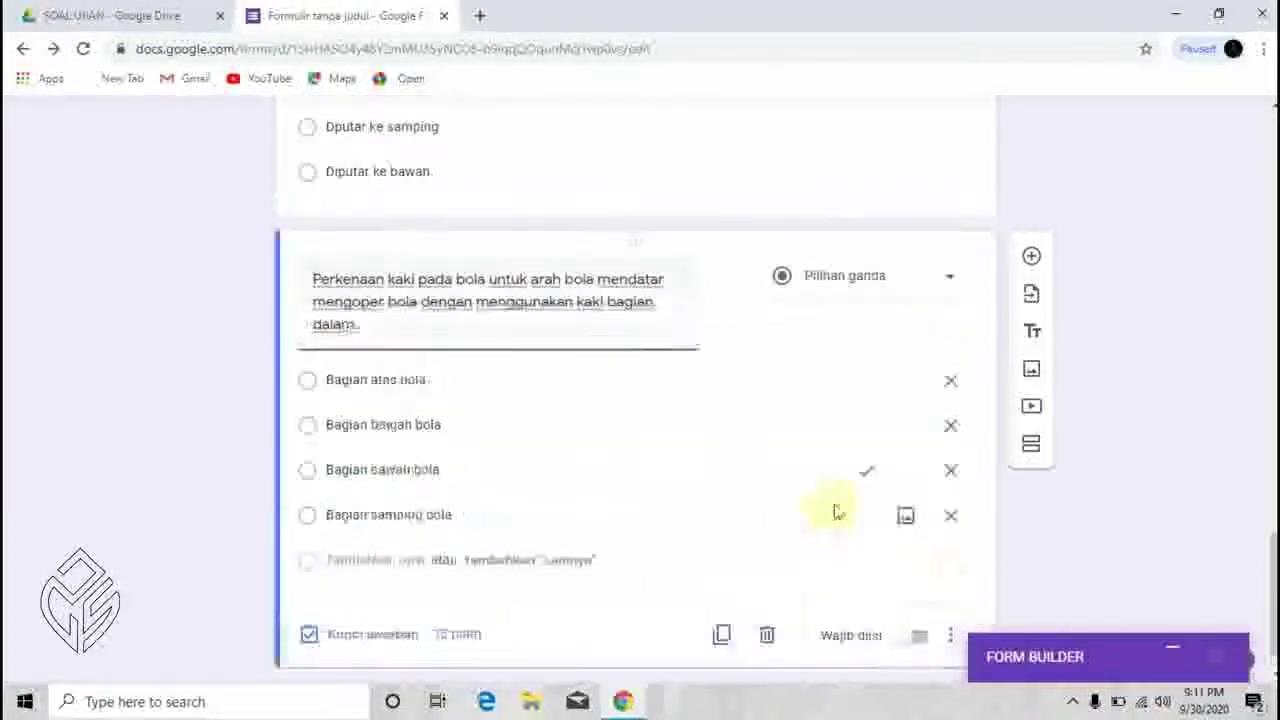
# Open the form settings and limit each respondent to one response (Batasi ke 1 tanggapan)
pyautogui.scroll(20, 850, 485)
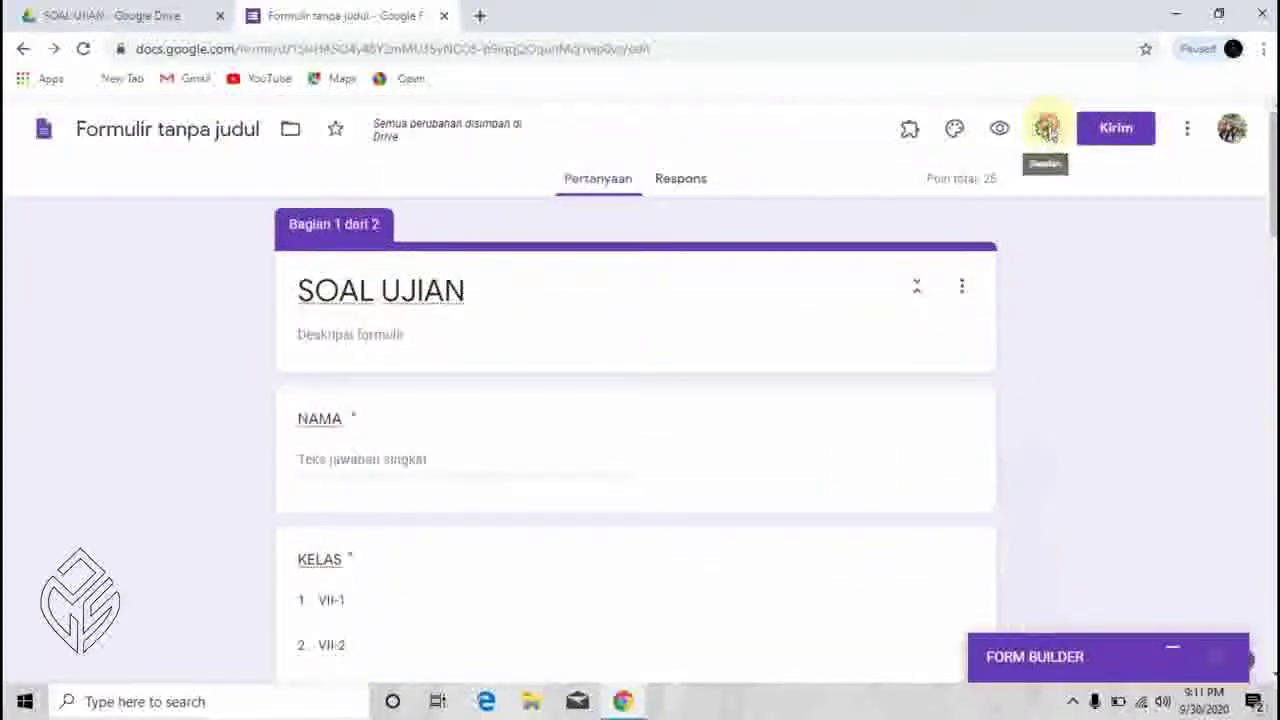
pyautogui.click(1046, 130)
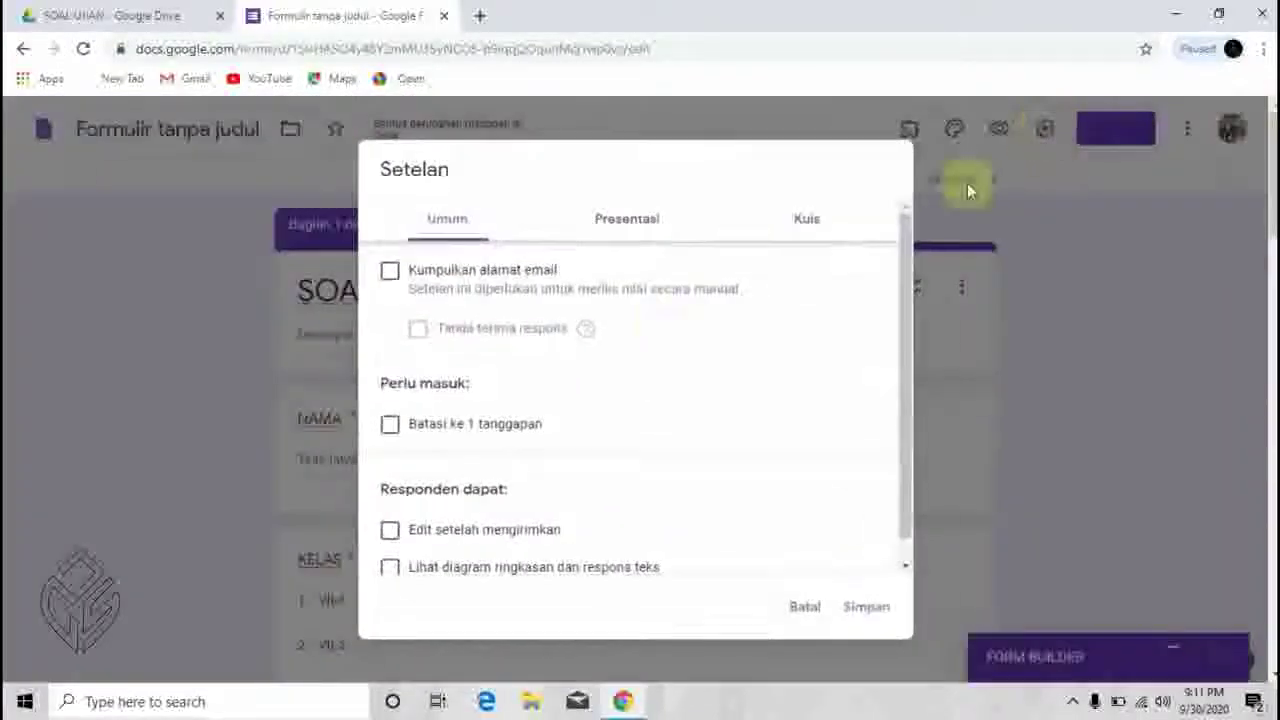
pyautogui.click(393, 428)
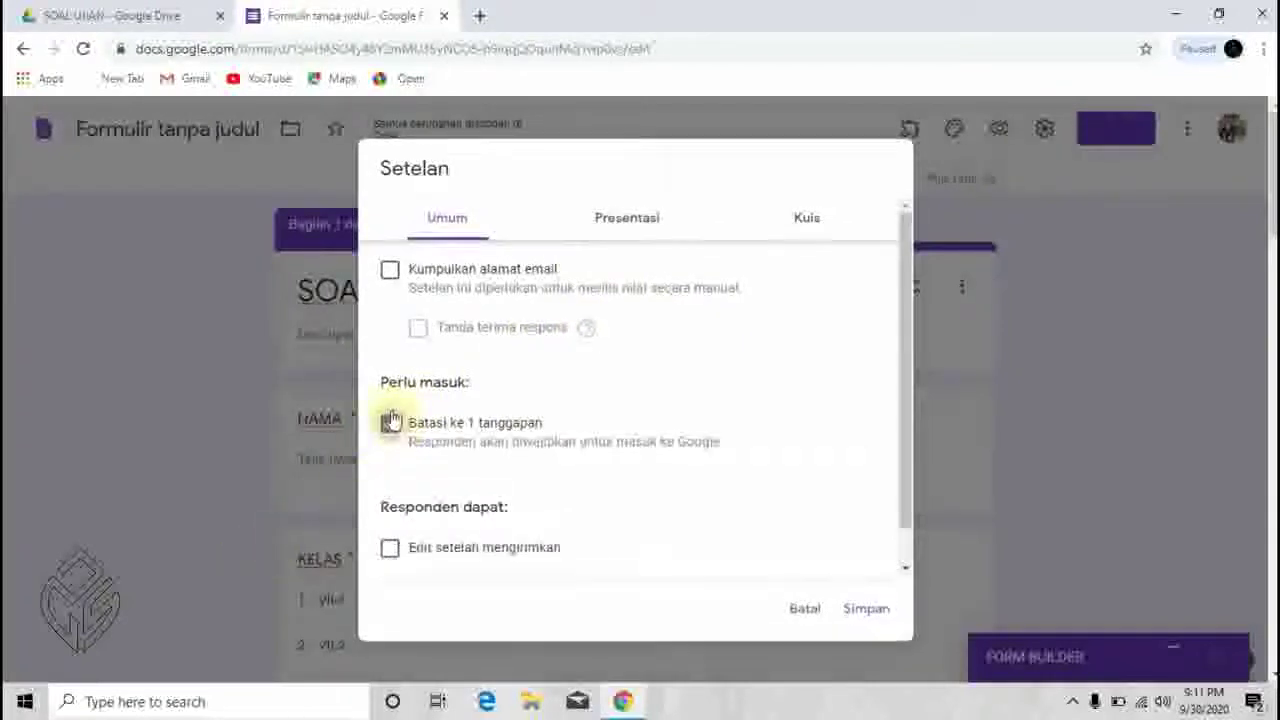
# In the presentation settings, enable shuffled question order (Acak urutan pertanyaan) and set the confirmation message to TERIMAKASIH
pyautogui.click(650, 220)
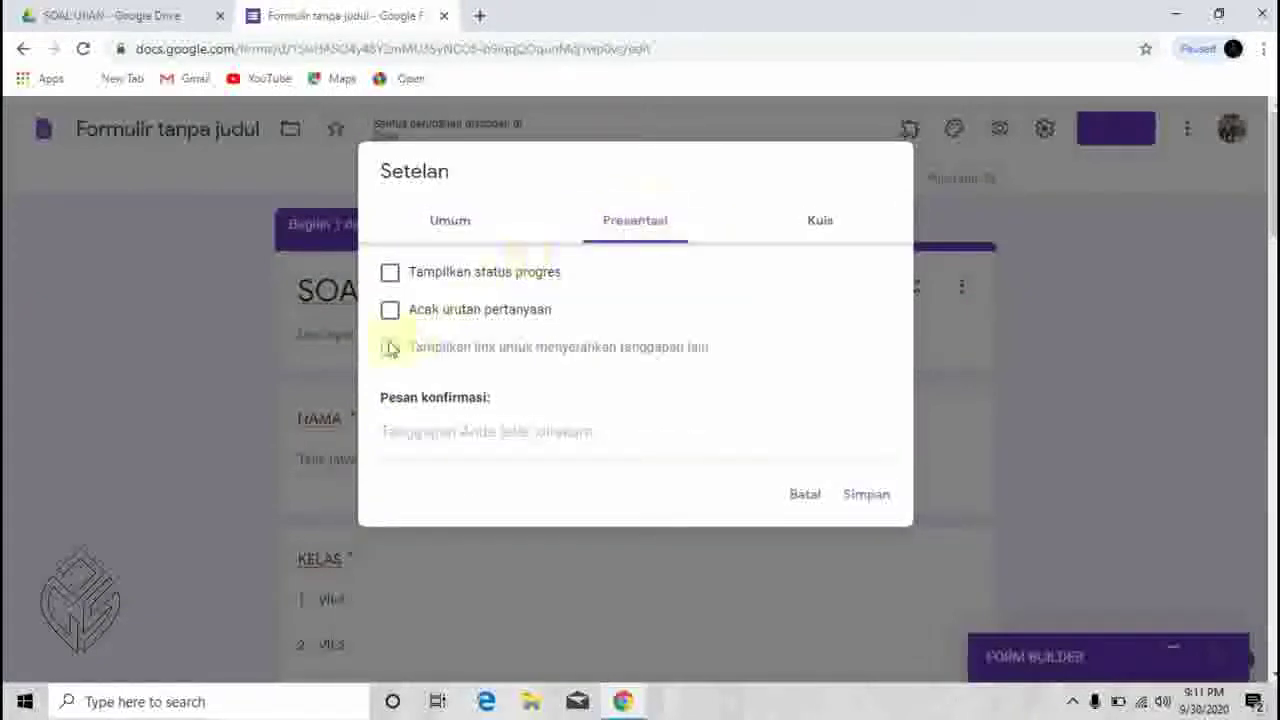
pyautogui.click(390, 310)
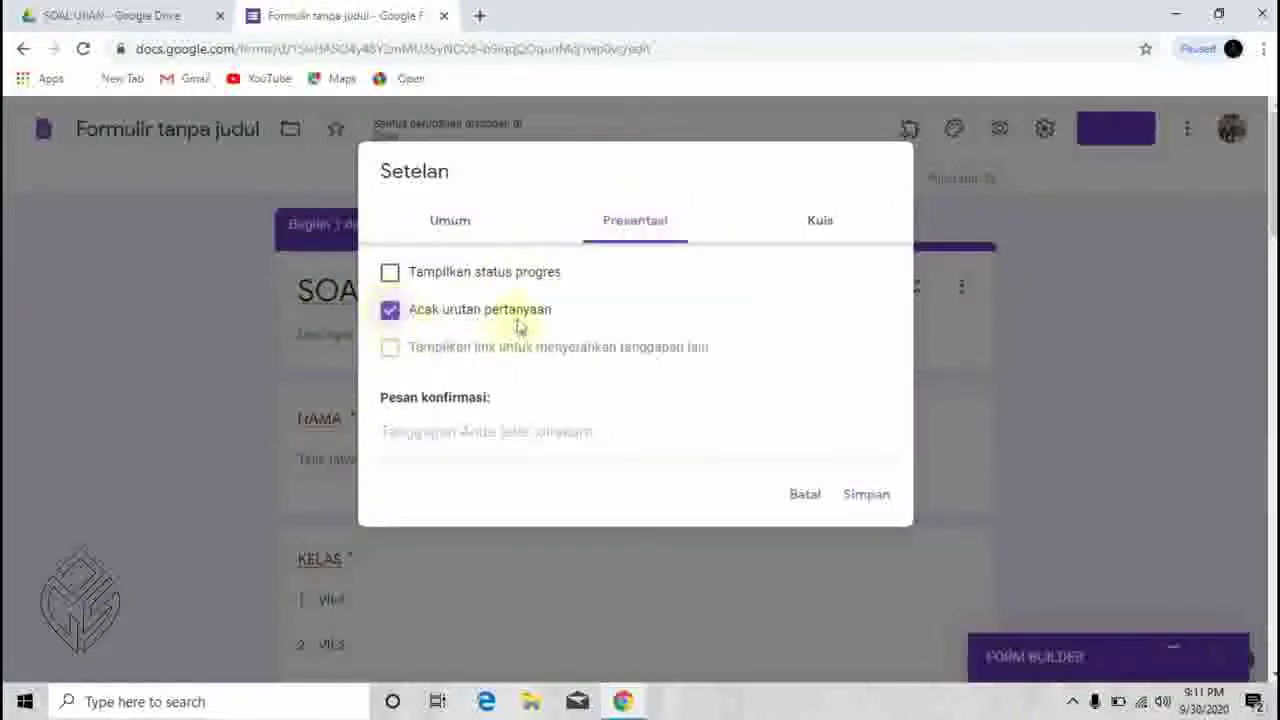
pyautogui.click(414, 432)
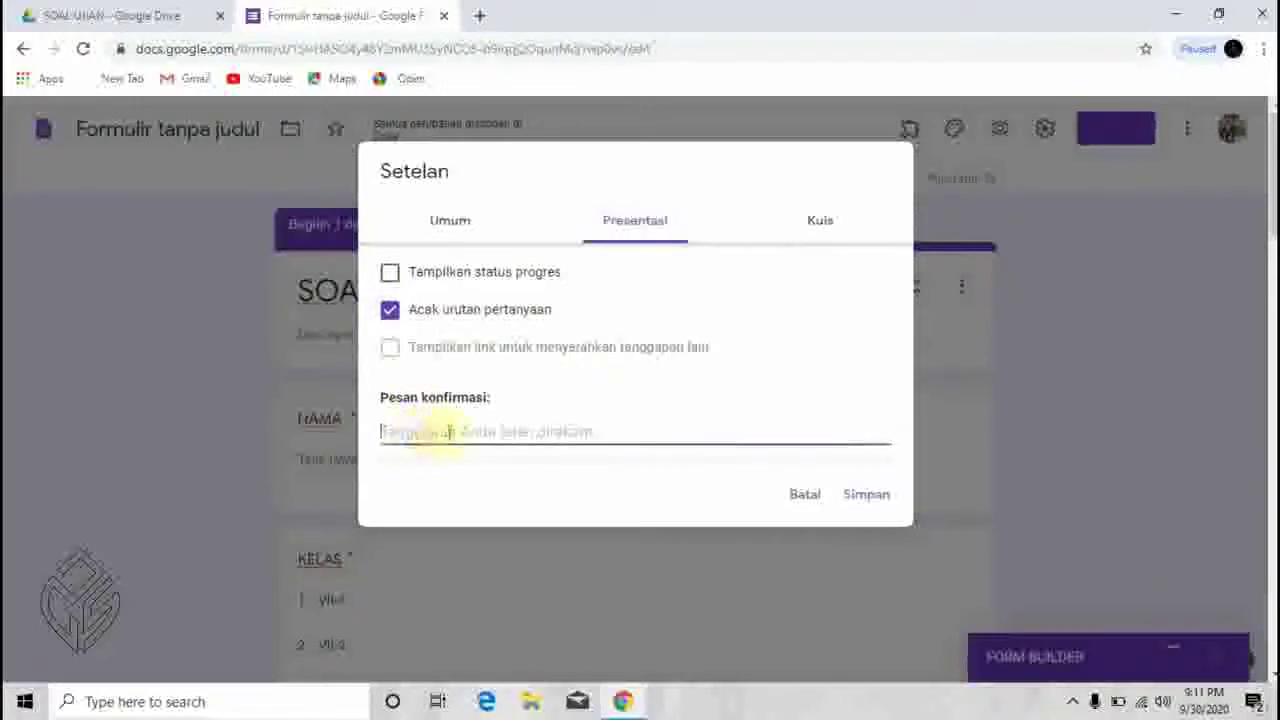
pyautogui.write('TERIMAKASIH')
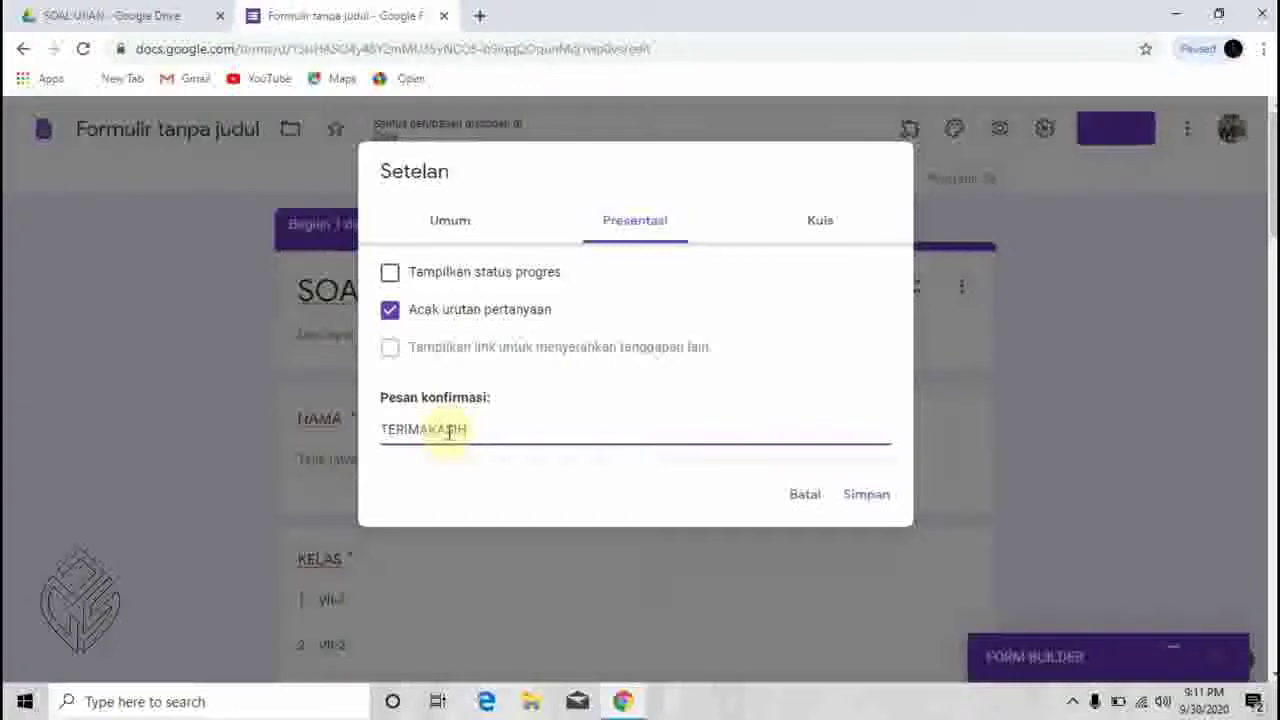
# Check the quiz options, keep manual grade release with missed questions, correct answers and point values all unchecked, and save the settings
pyautogui.click(829, 234)
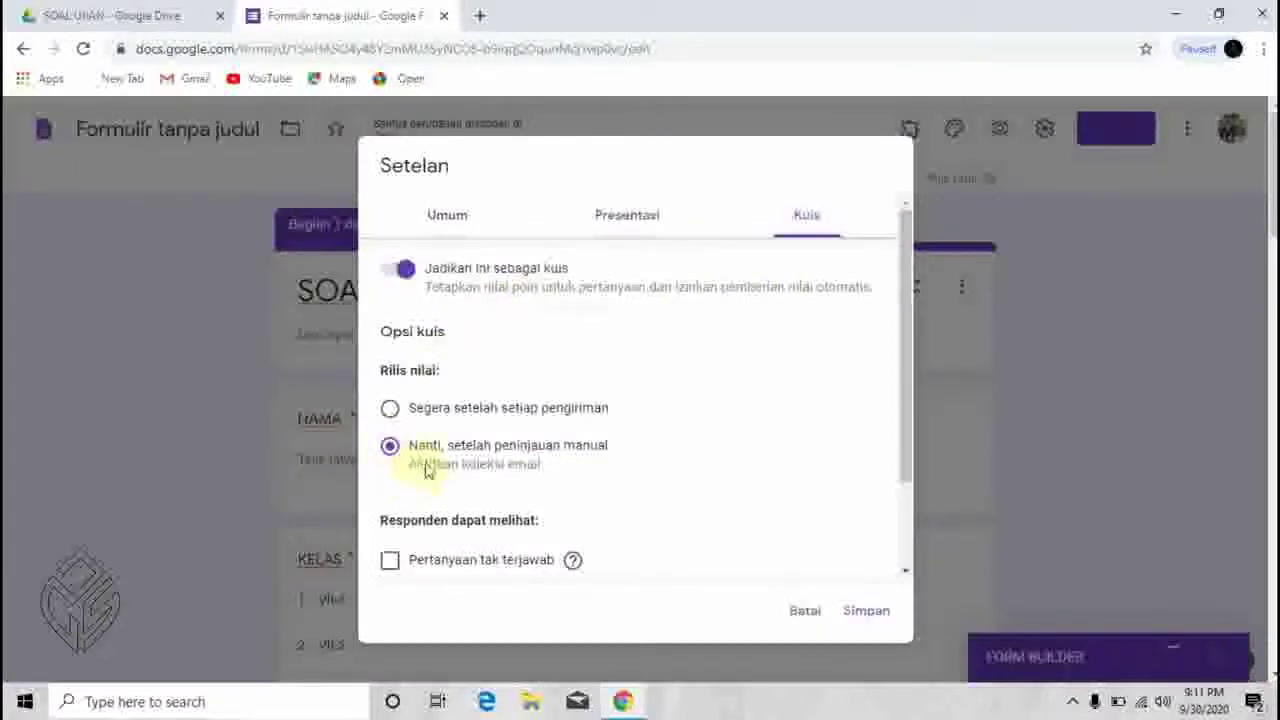
pyautogui.scroll(-2, 440, 460)
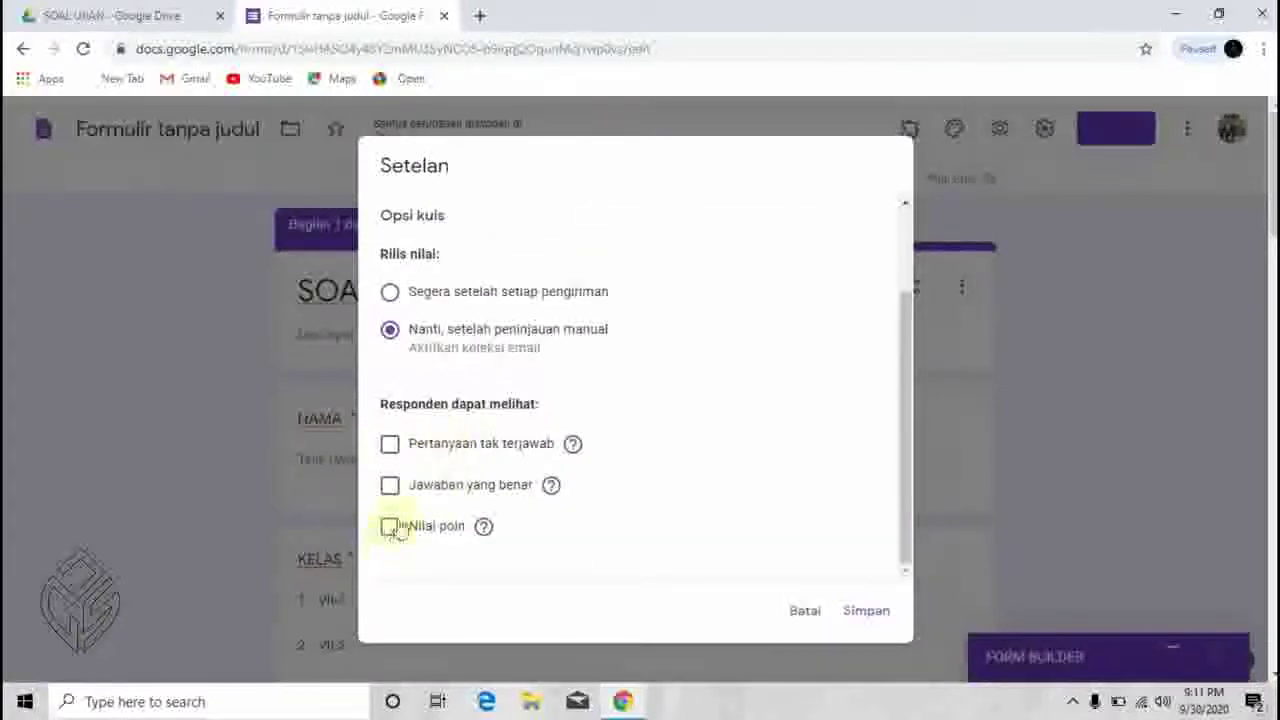
pyautogui.scroll(3, 428, 337)
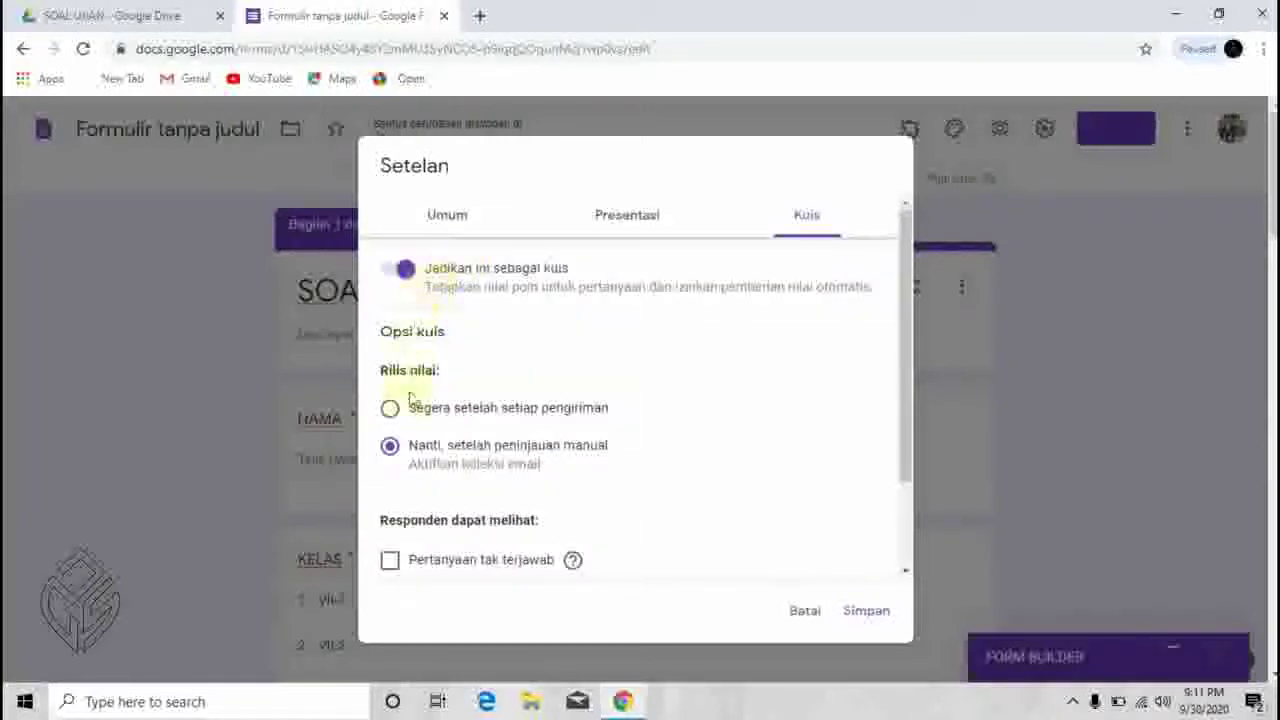
pyautogui.scroll(-2, 405, 415)
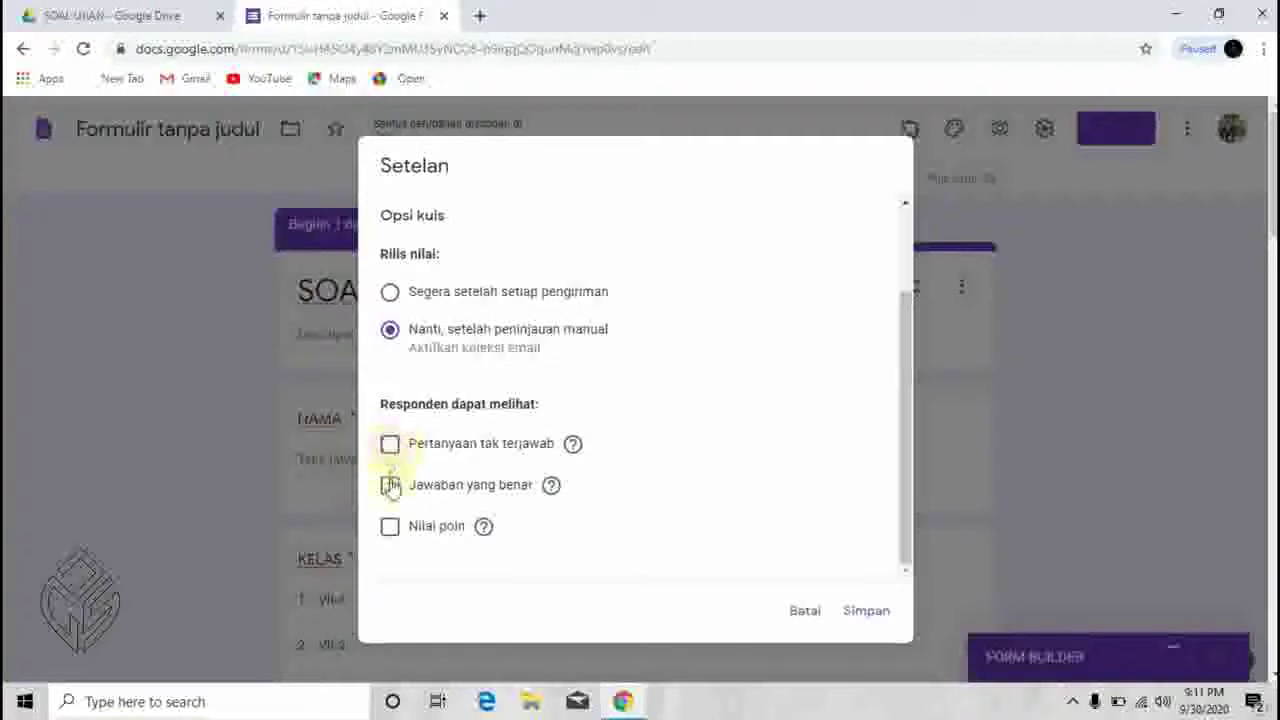
pyautogui.click(391, 446)
pyautogui.click(391, 485)
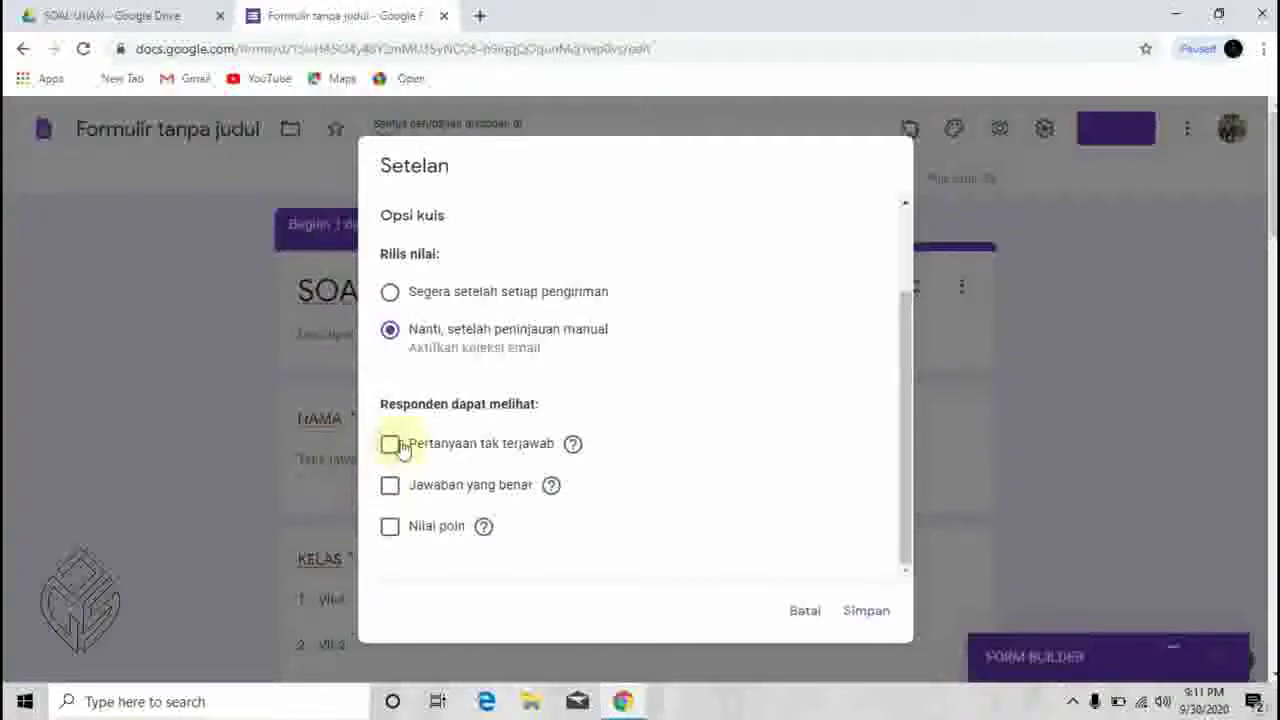
pyautogui.click(389, 452)
pyautogui.click(390, 450)
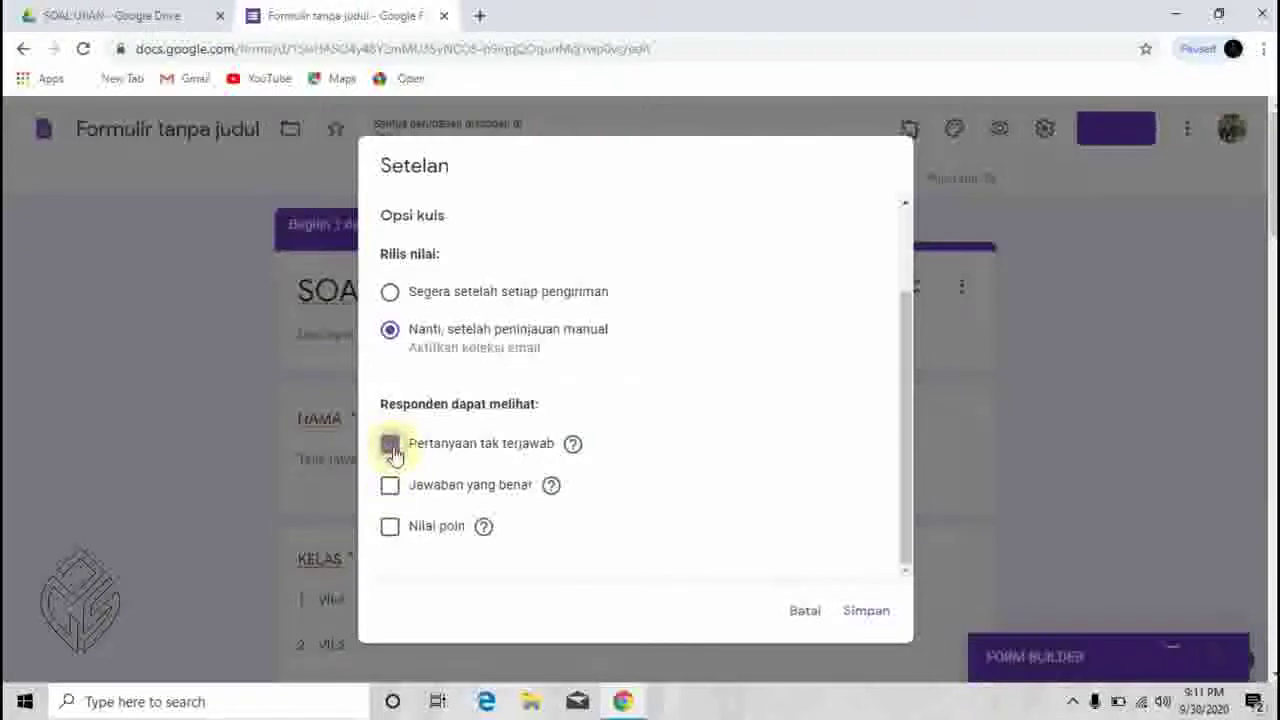
pyautogui.click(396, 537)
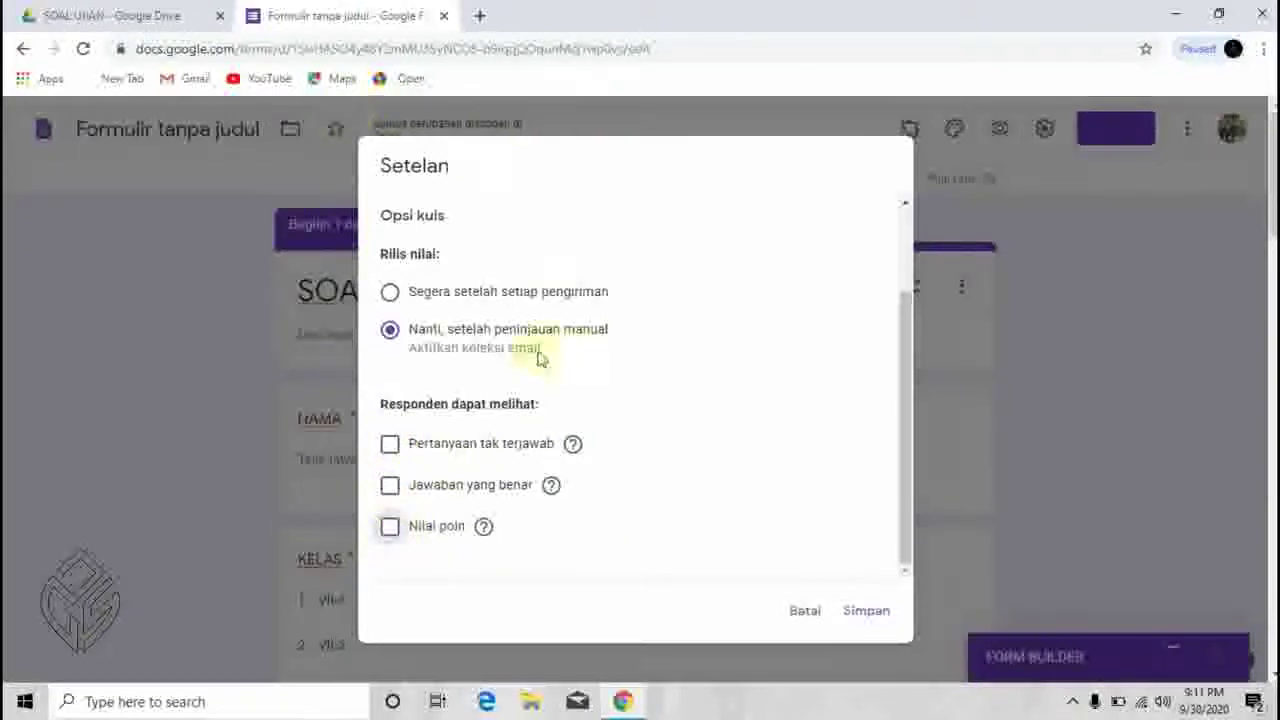
pyautogui.scroll(2, 665, 405)
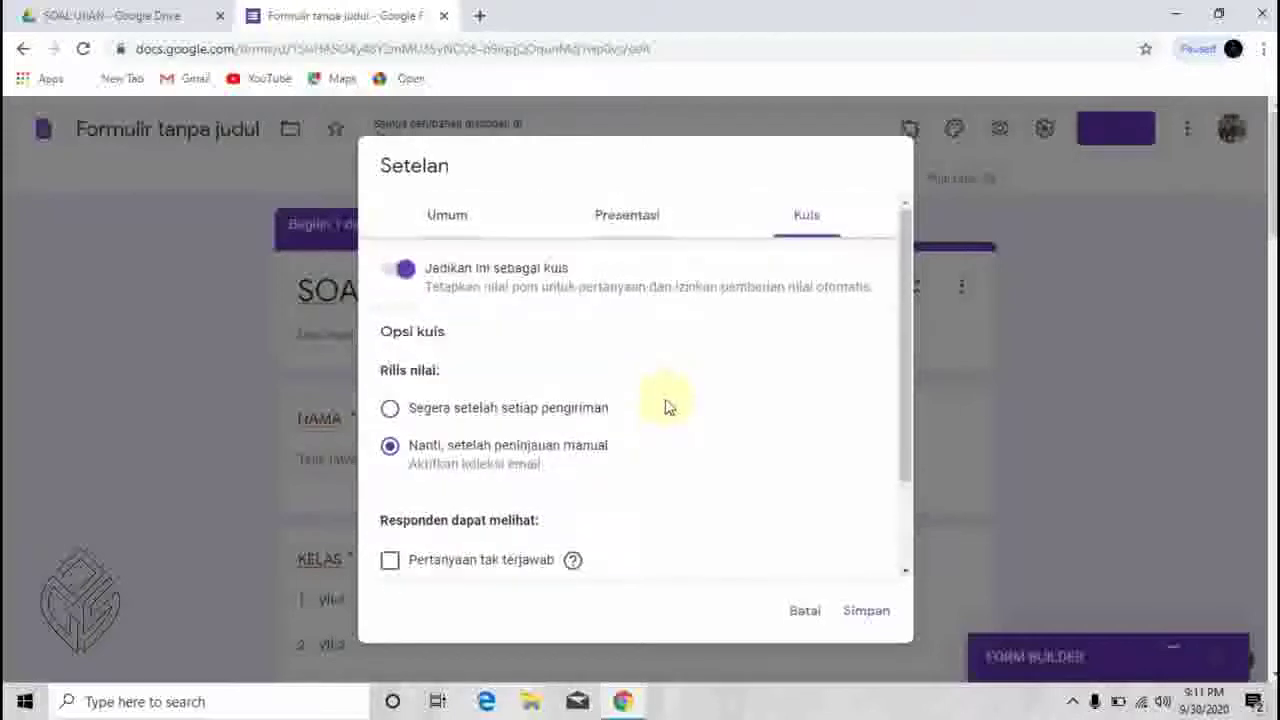
pyautogui.click(852, 615)
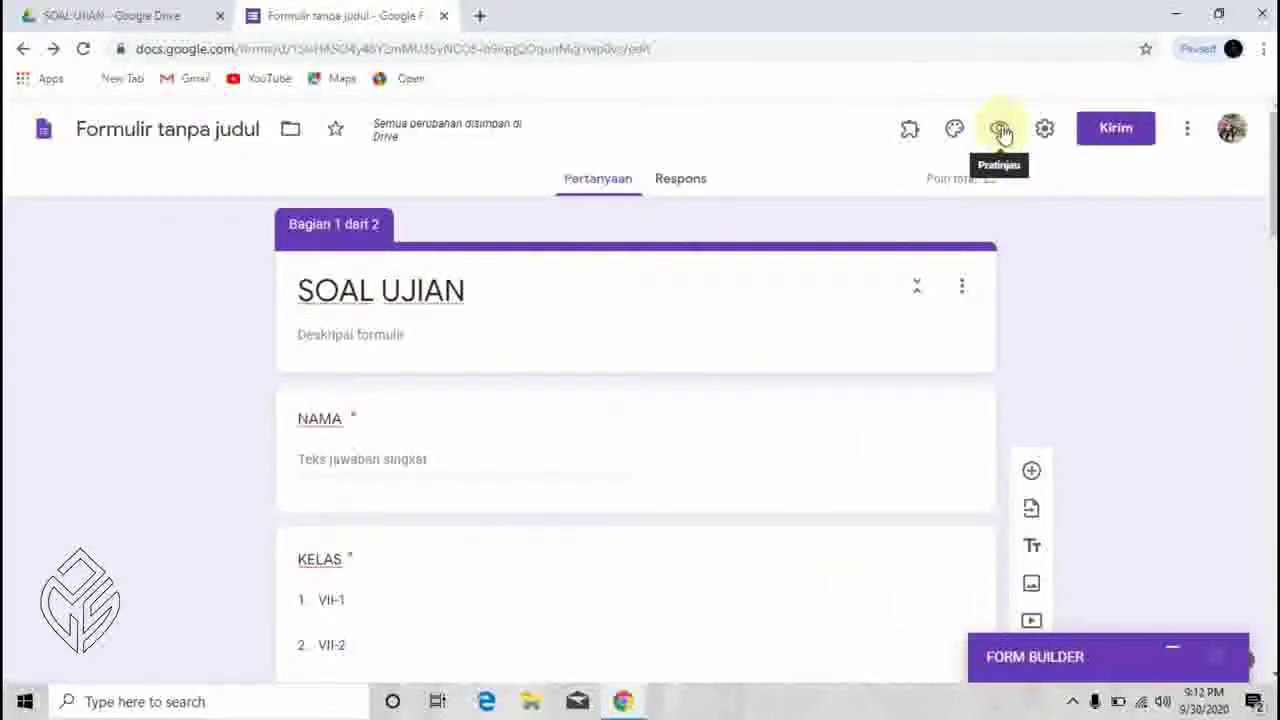
# Preview the form as a respondent, enter TES for NAMA, choose VII-1 for KELAS and continue to the question section
pyautogui.click(1001, 131)
pyautogui.scroll(-1, 492, 468)
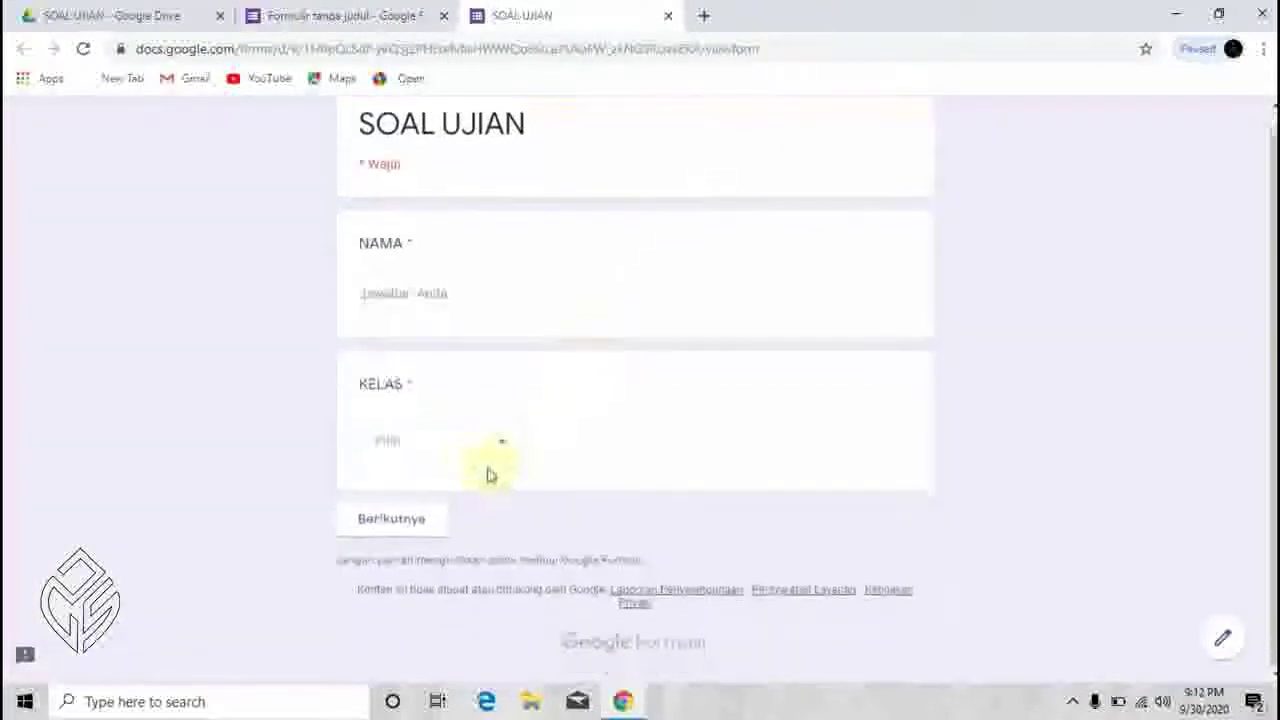
pyautogui.scroll(1, 424, 325)
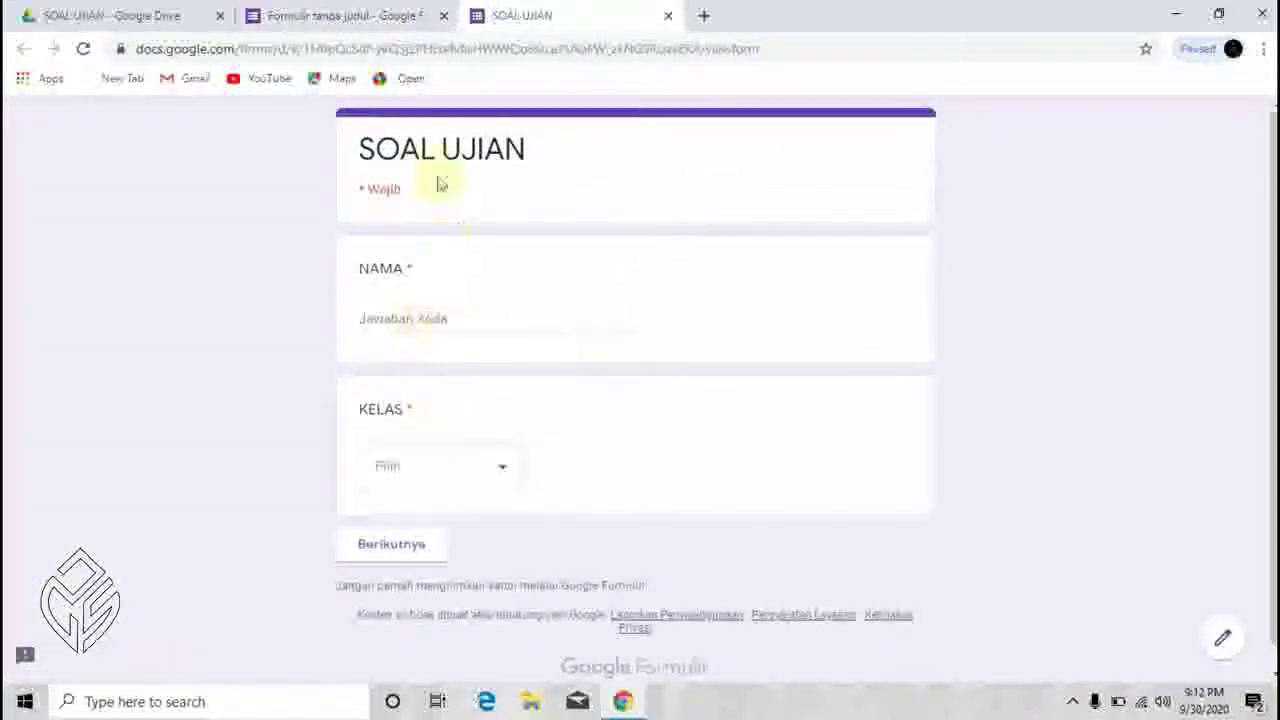
pyautogui.click(443, 318)
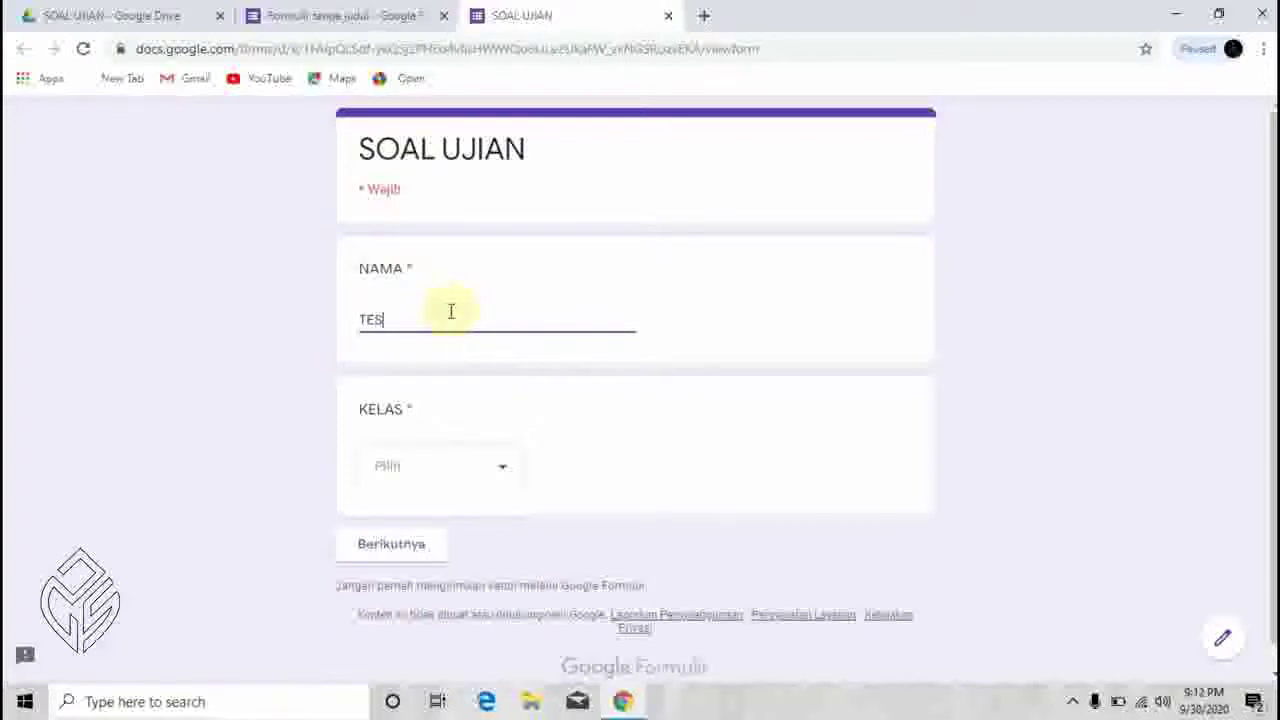
pyautogui.click(424, 463)
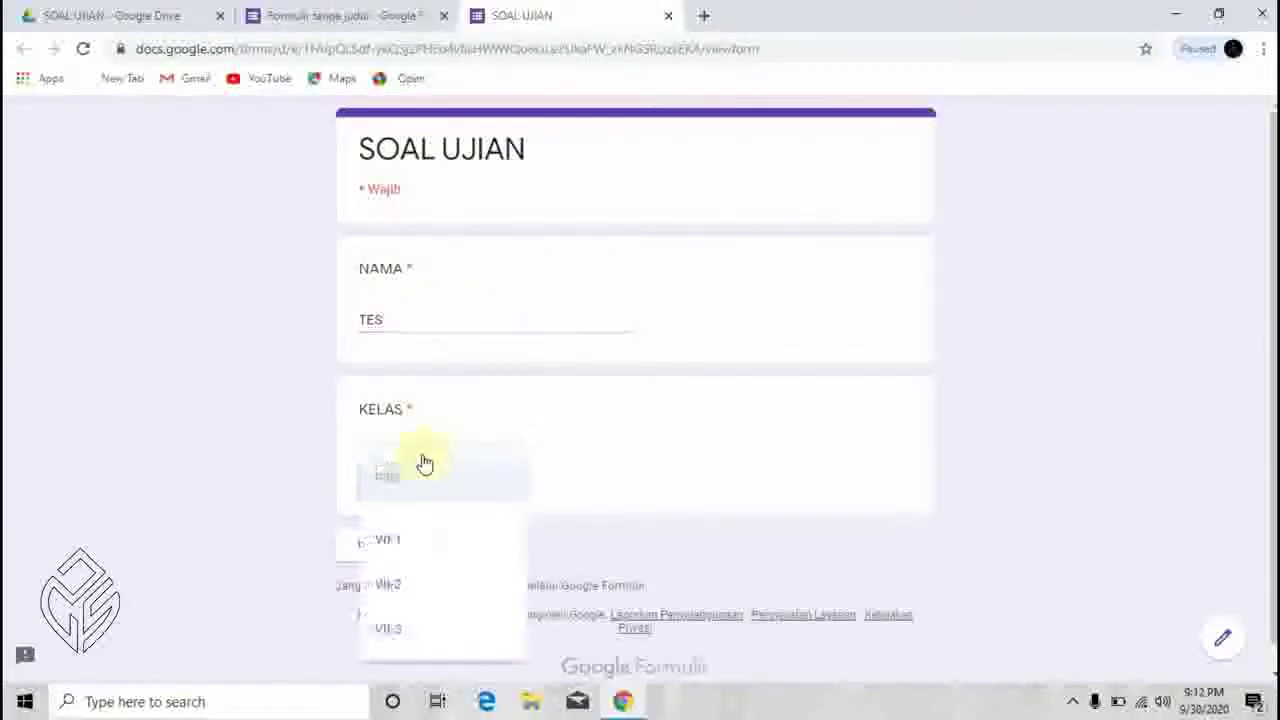
pyautogui.click(391, 545)
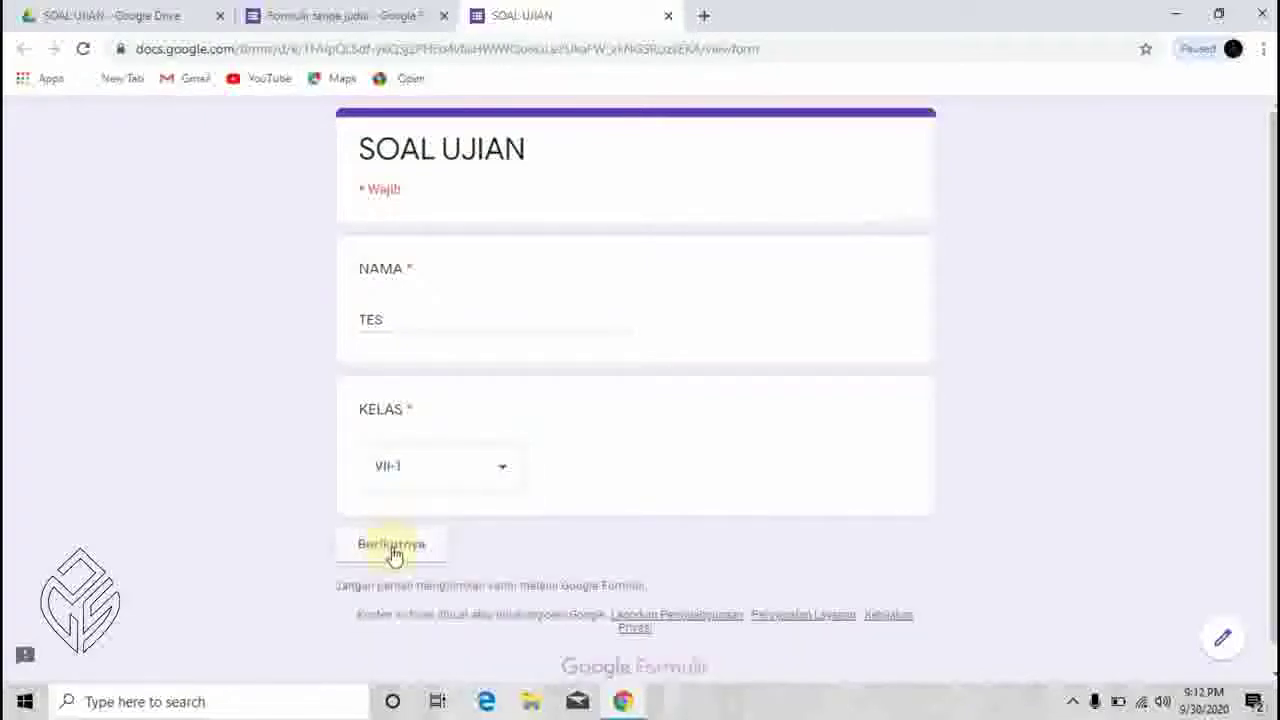
pyautogui.click(393, 550)
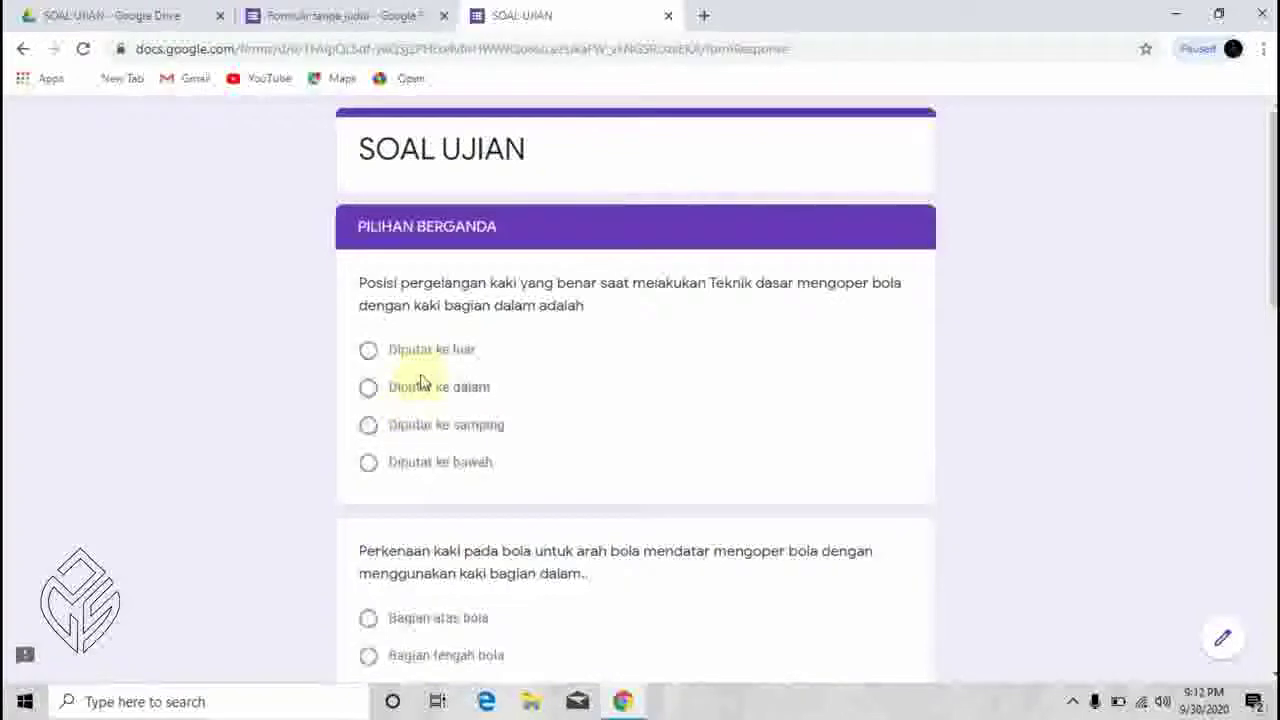
# Look through the questions of the PILIHAN BERGANDA section in the preview down to the submit area, and close the preview
pyautogui.scroll(-4, 420, 390)
pyautogui.scroll(-7, 425, 385)
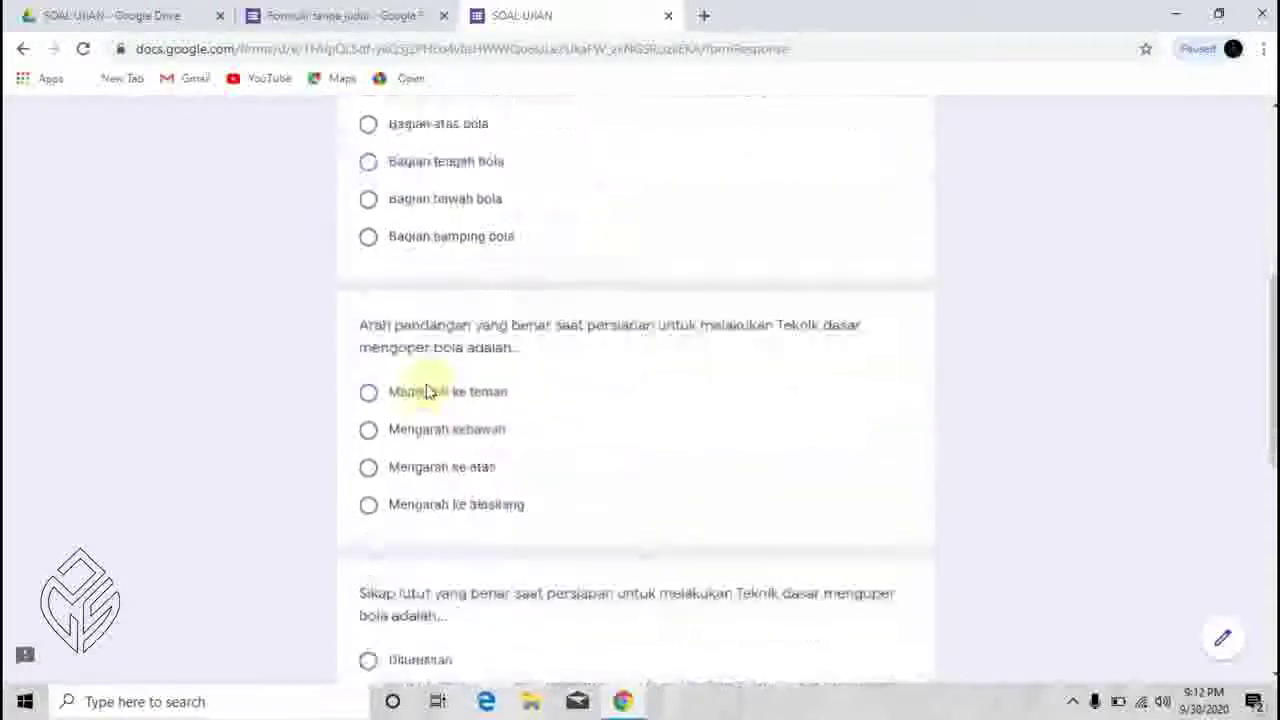
pyautogui.scroll(6, 428, 390)
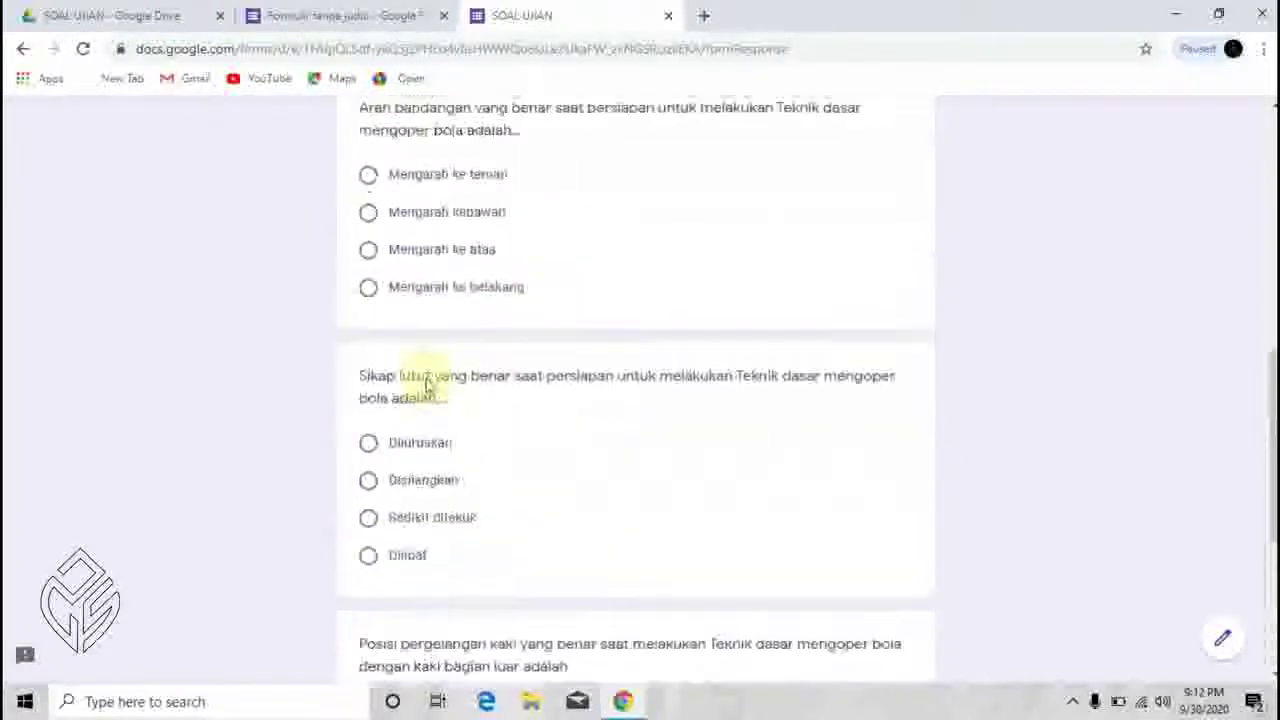
pyautogui.scroll(3, 428, 378)
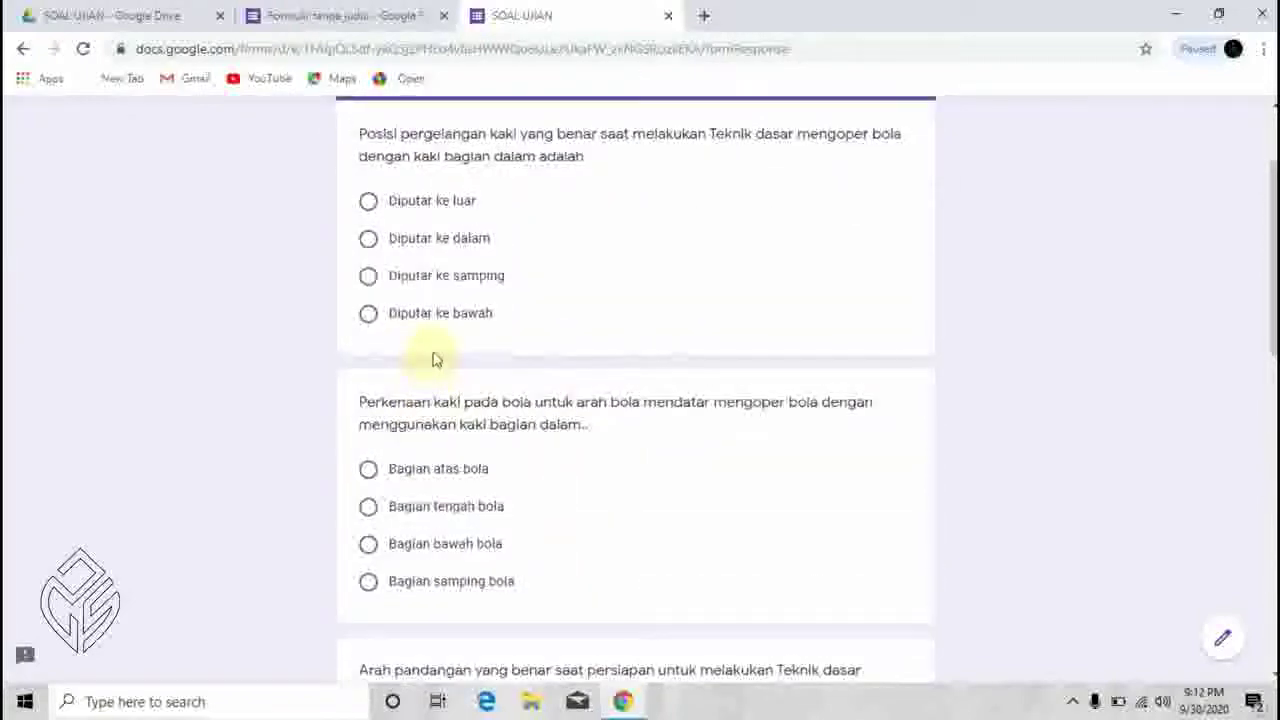
pyautogui.scroll(2, 436, 360)
pyautogui.scroll(-6, 436, 360)
pyautogui.scroll(-5, 437, 357)
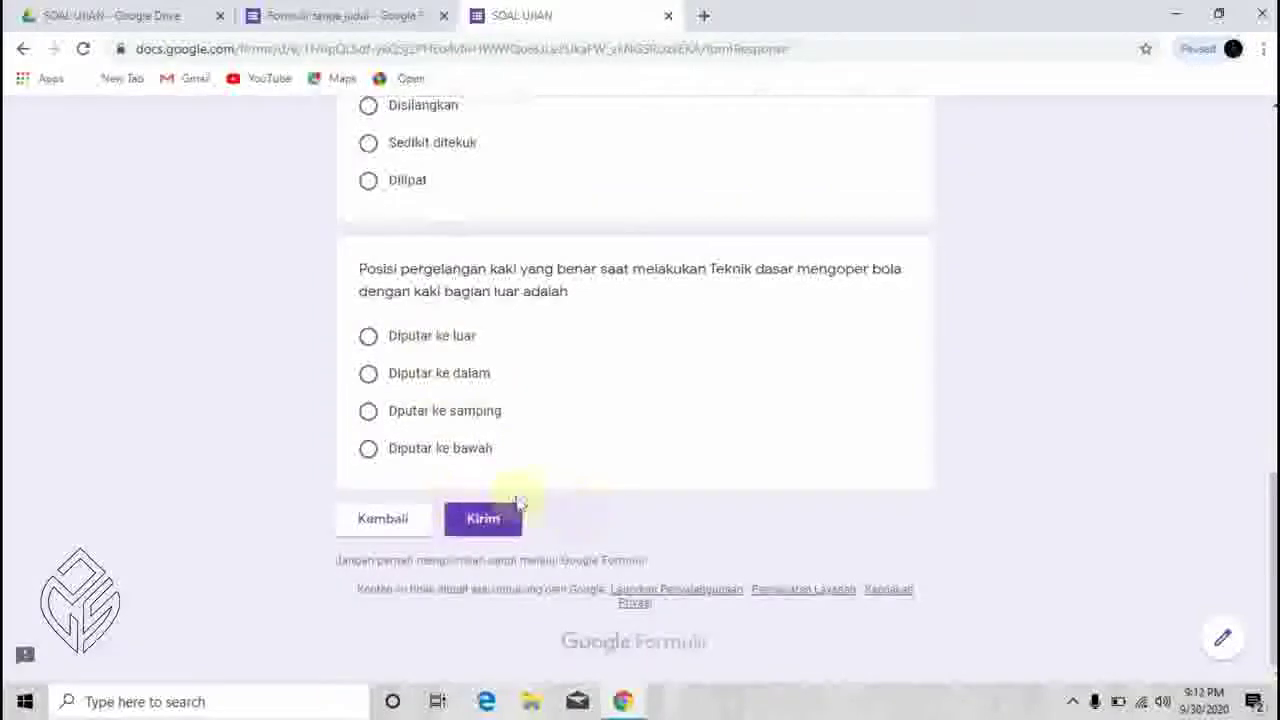
pyautogui.scroll(10, 466, 480)
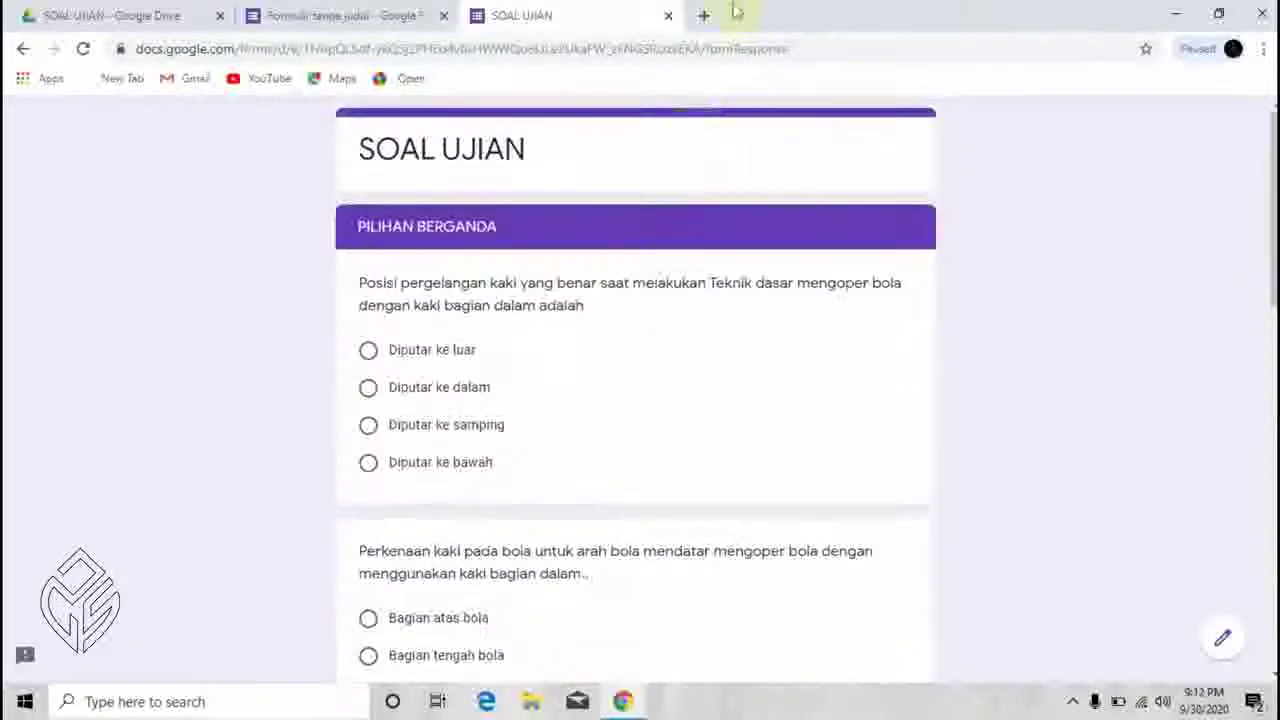
pyautogui.click(669, 16)
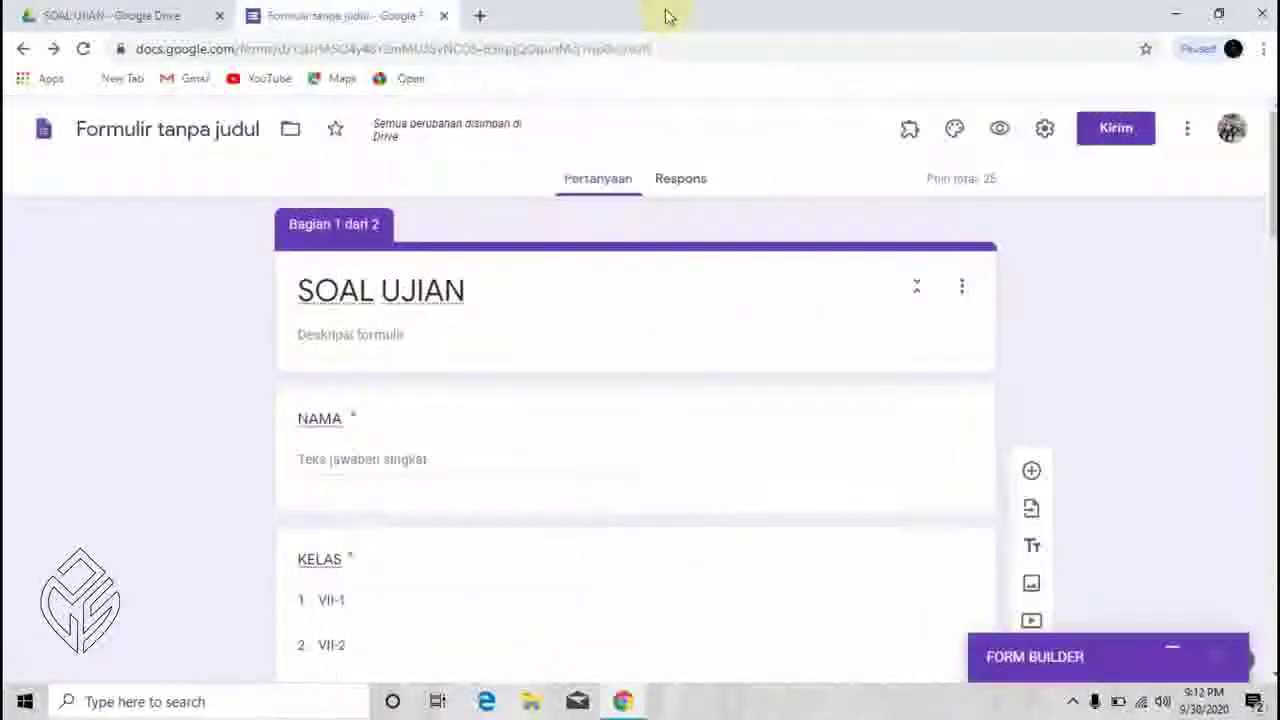
# Generate a shortened link for sending the form, copy it and close the Kirim formulir dialog
pyautogui.click(1112, 129)
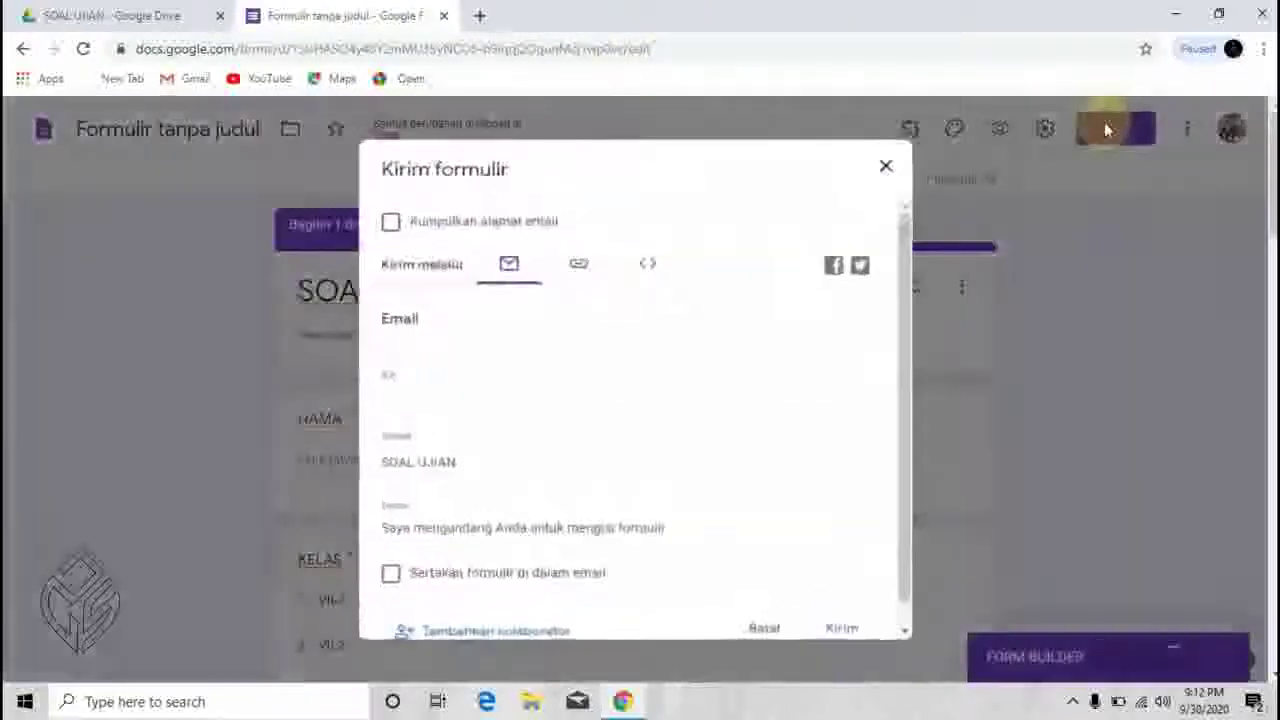
pyautogui.click(578, 268)
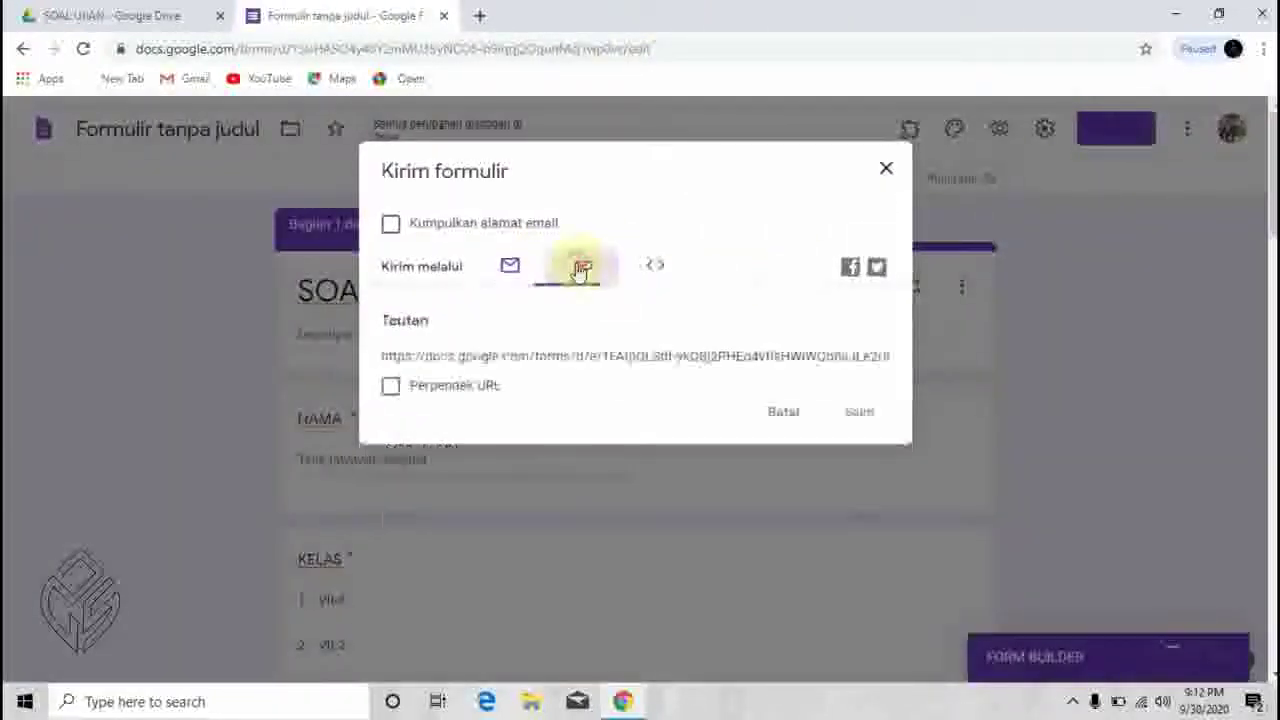
pyautogui.click(407, 388)
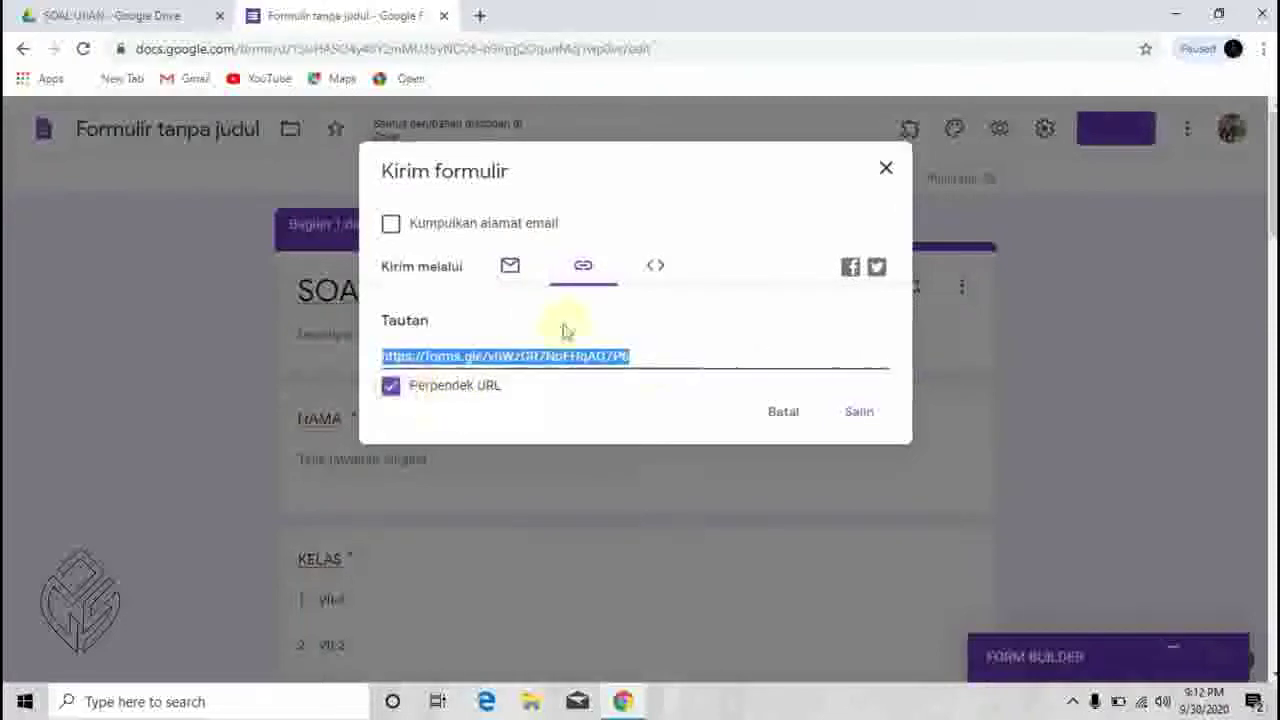
pyautogui.click(857, 413)
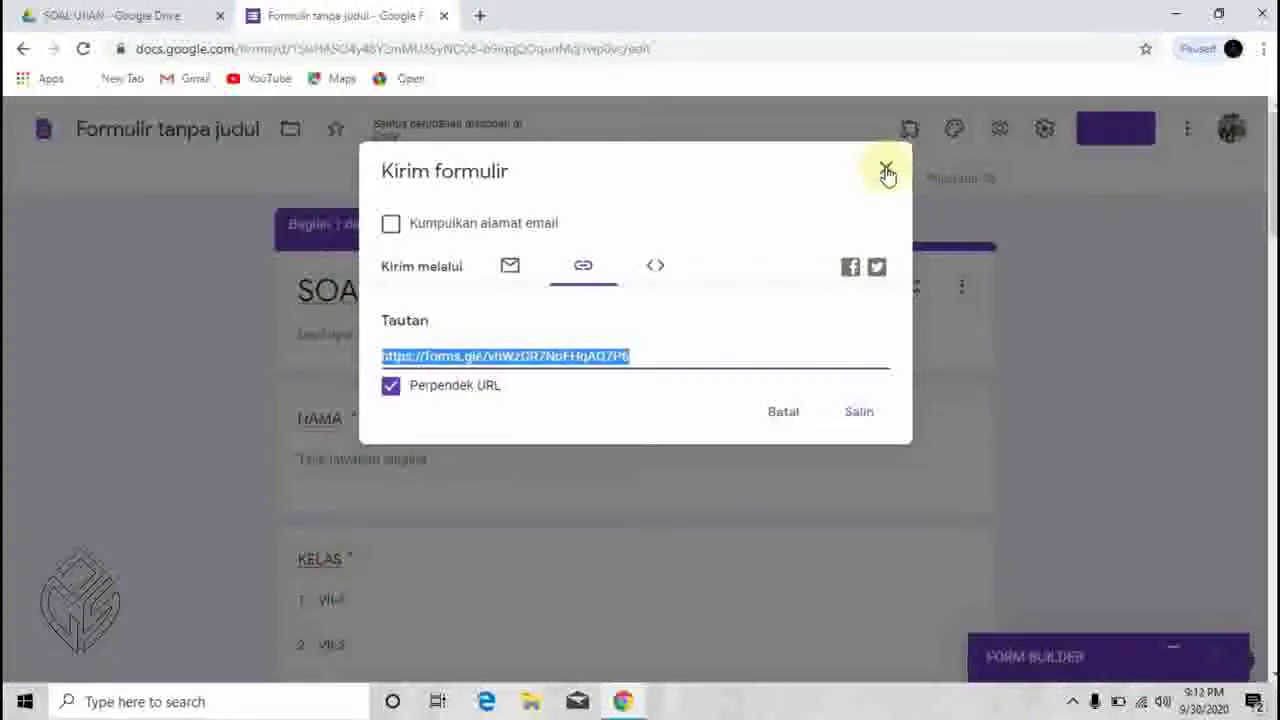
pyautogui.click(884, 170)
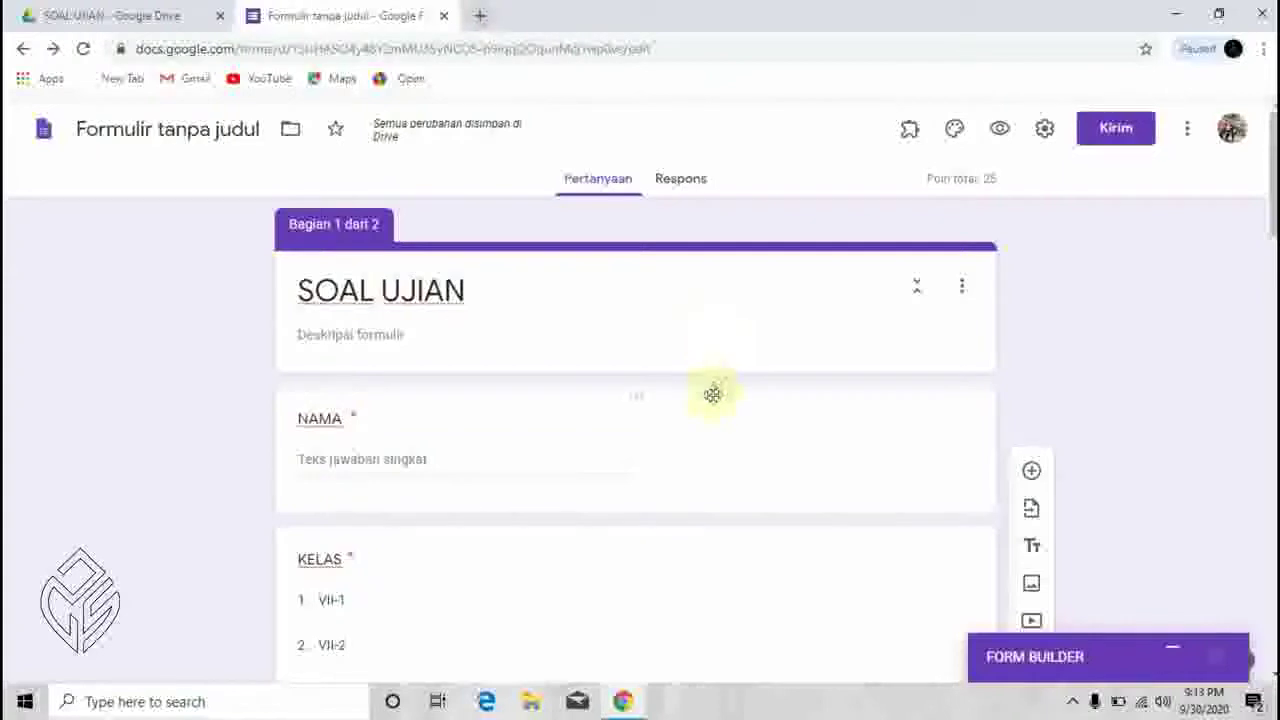
pyautogui.scroll(-1, 715, 400)
pyautogui.scroll(1, 1063, 447)
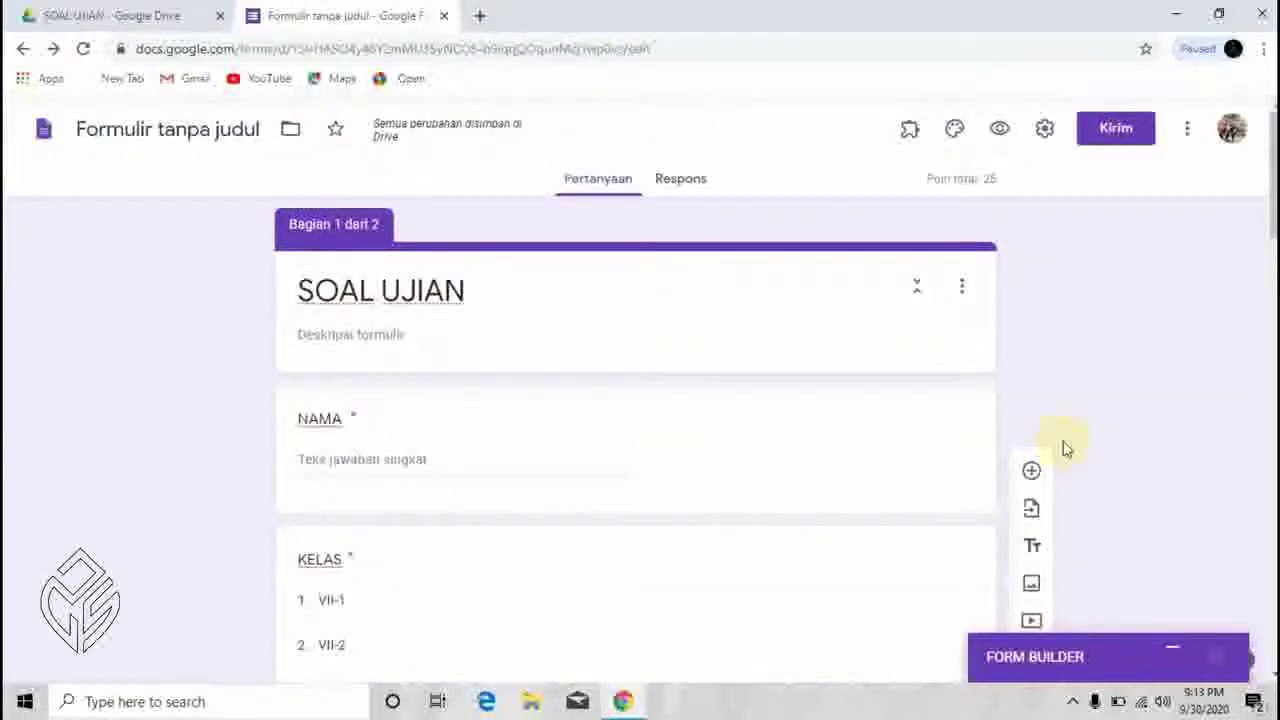
pyautogui.scroll(-10, 1063, 447)
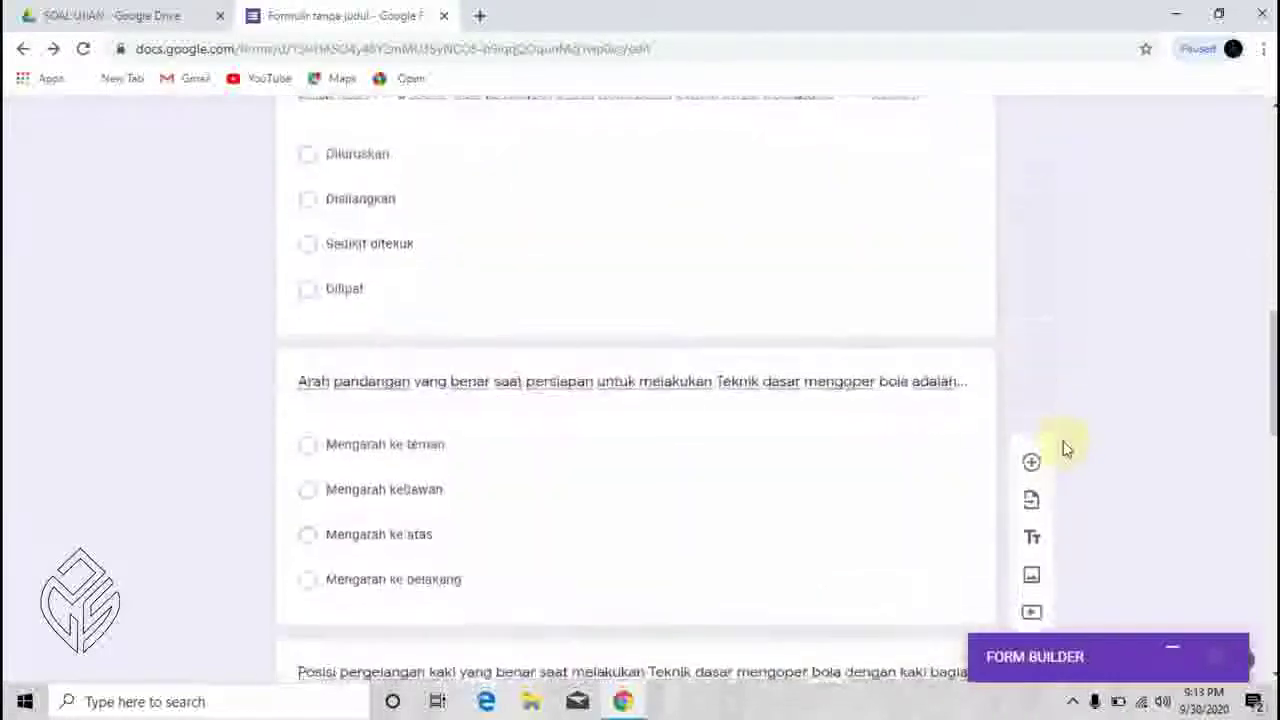
pyautogui.scroll(2, 1065, 448)
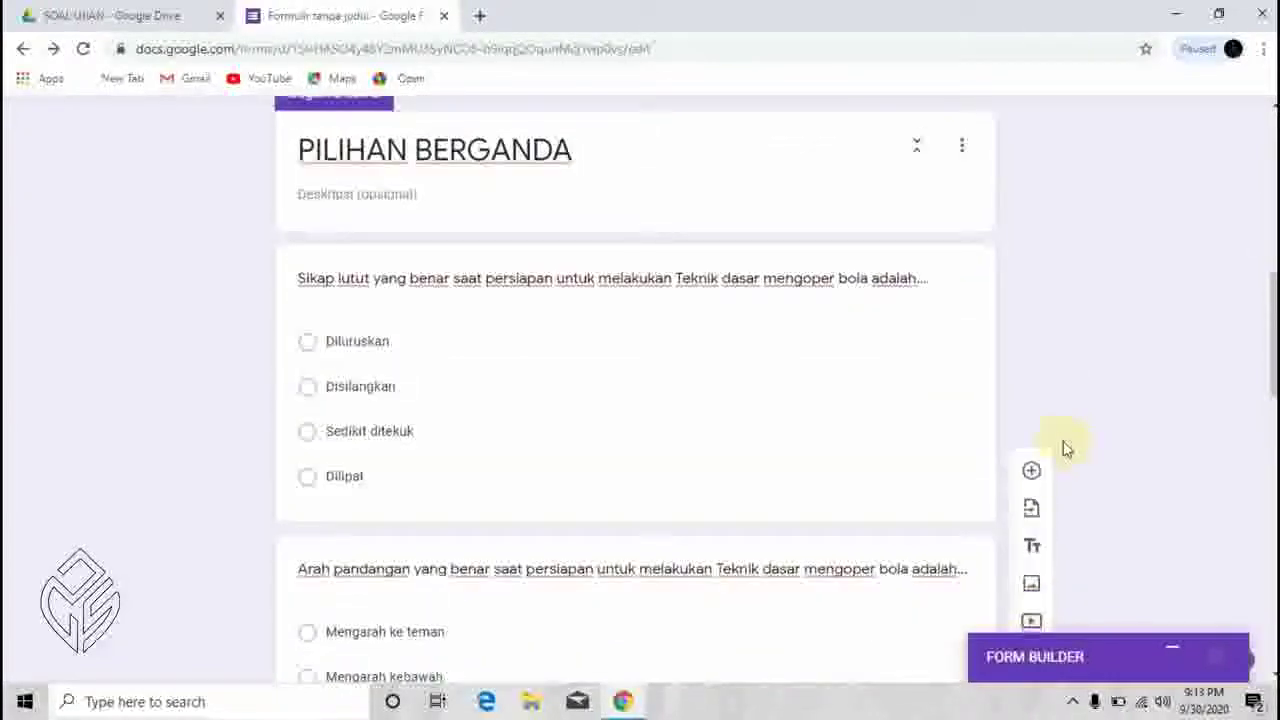
pyautogui.scroll(2, 1065, 448)
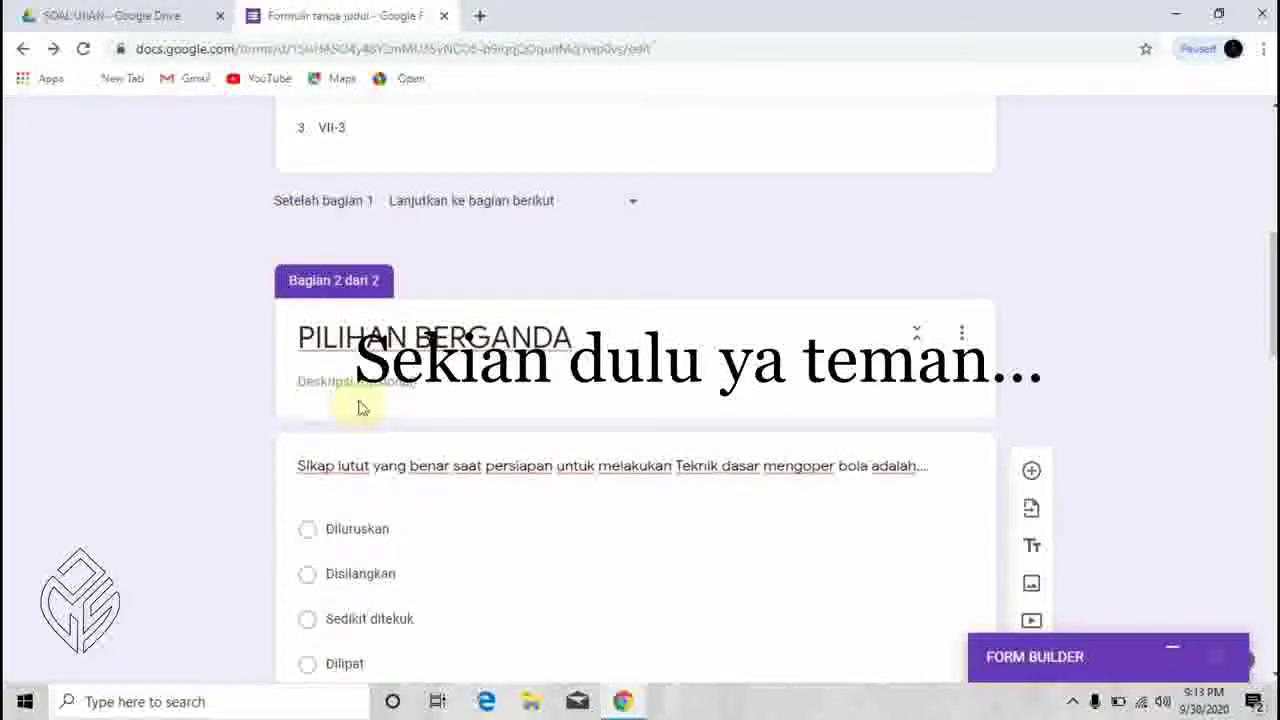
pyautogui.scroll(-2, 361, 407)
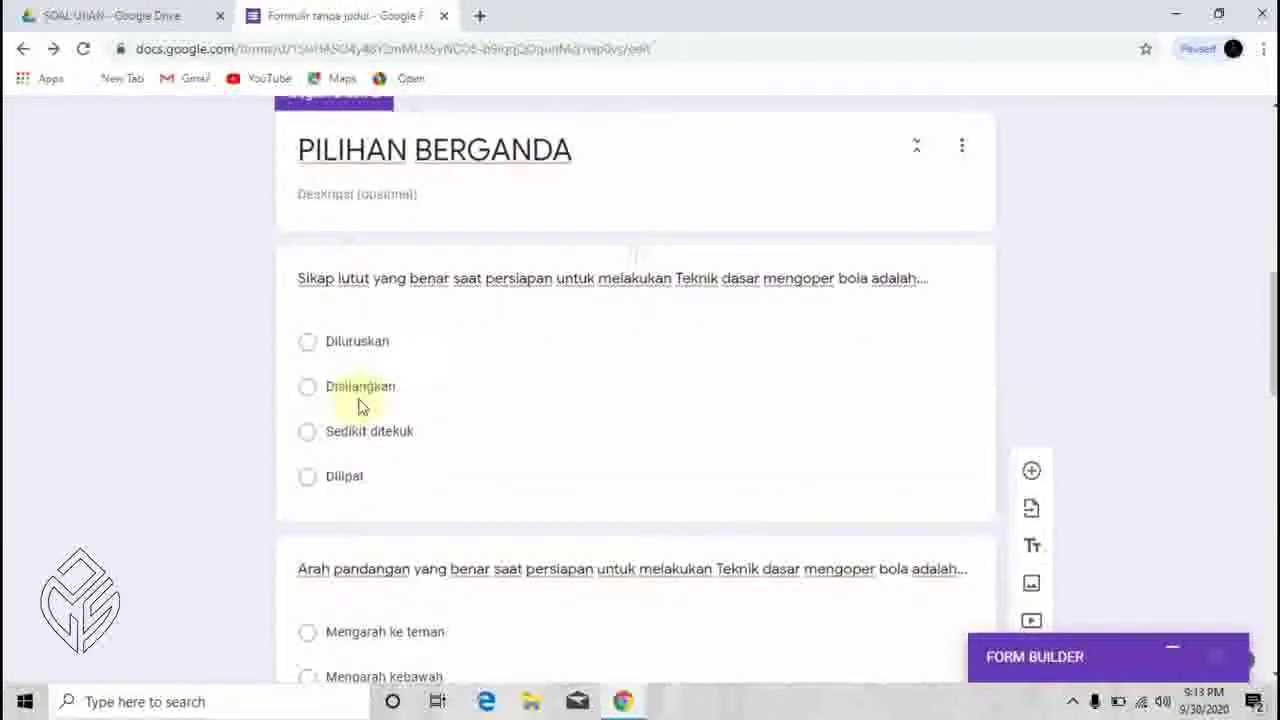
pyautogui.scroll(-8, 360, 398)
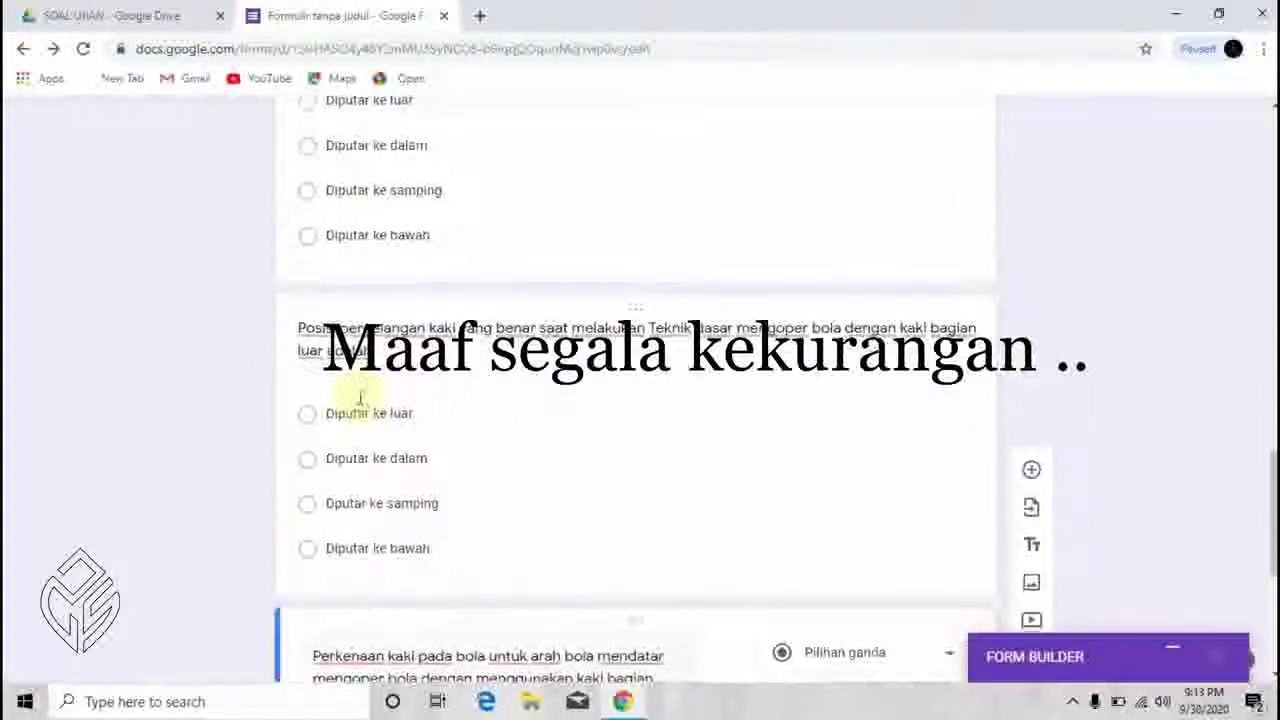
pyautogui.scroll(-4, 361, 405)
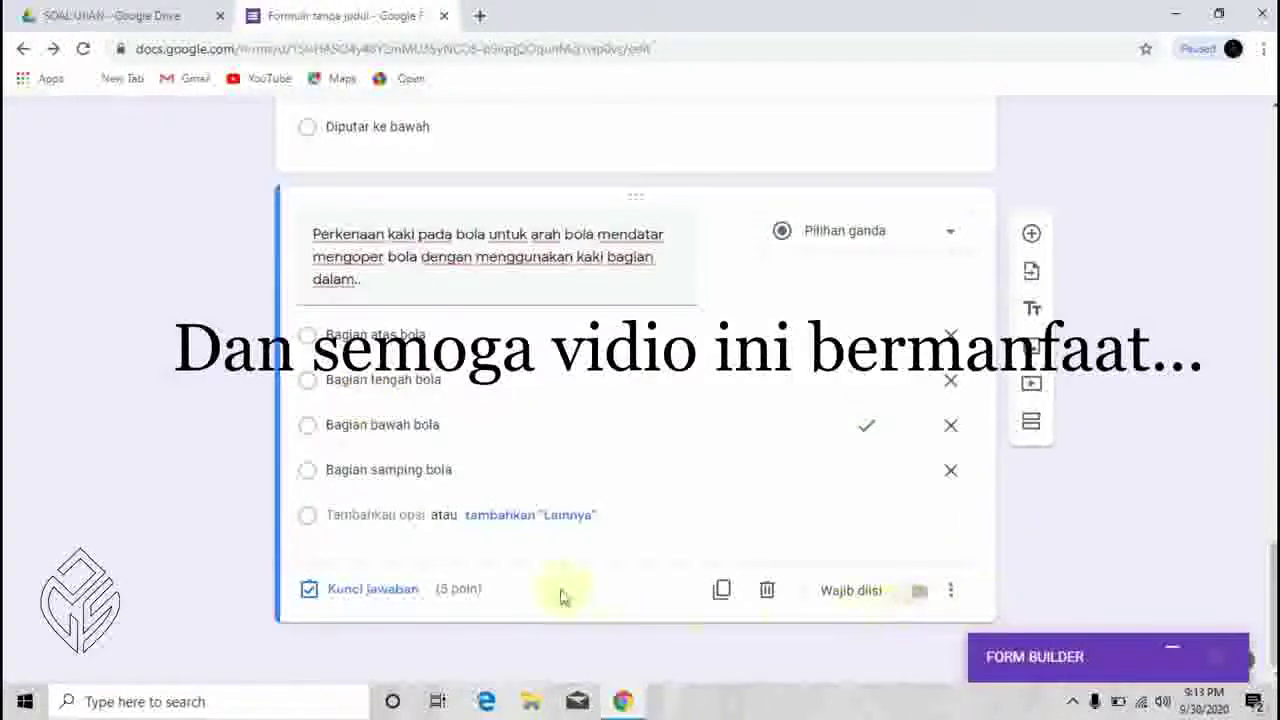
pyautogui.scroll(3, 449, 409)
pyautogui.click(1072, 701)
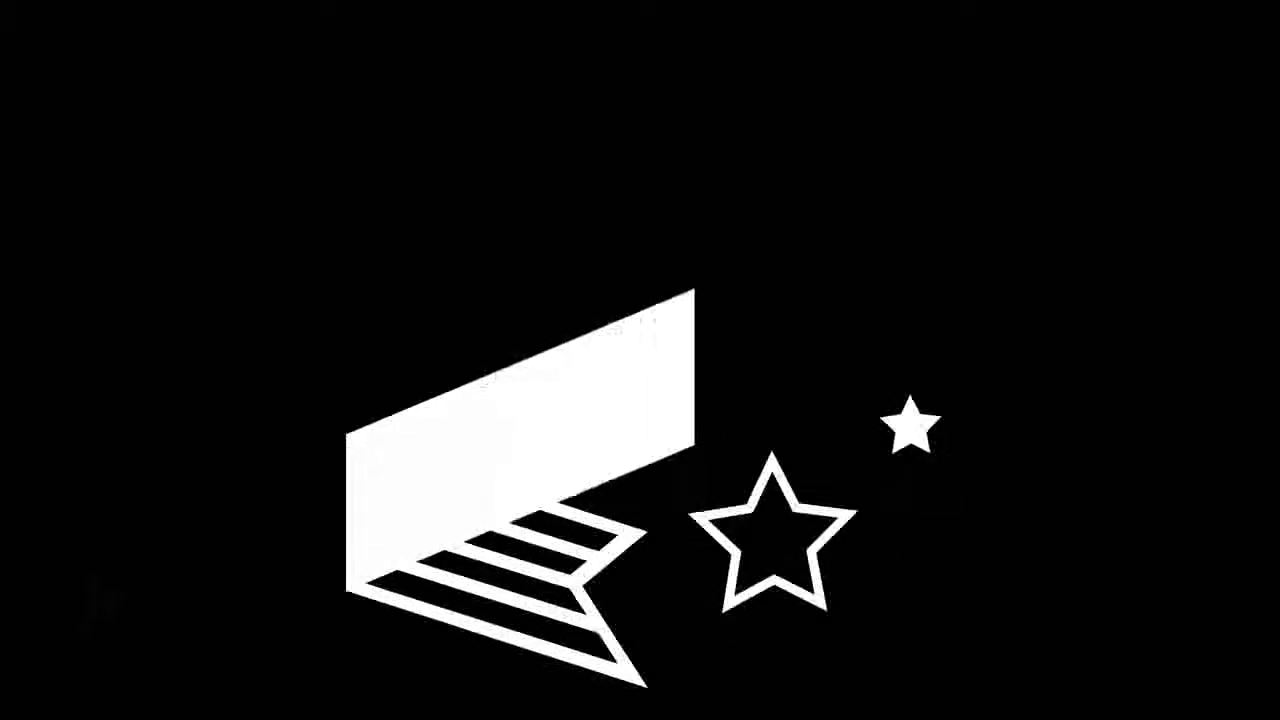